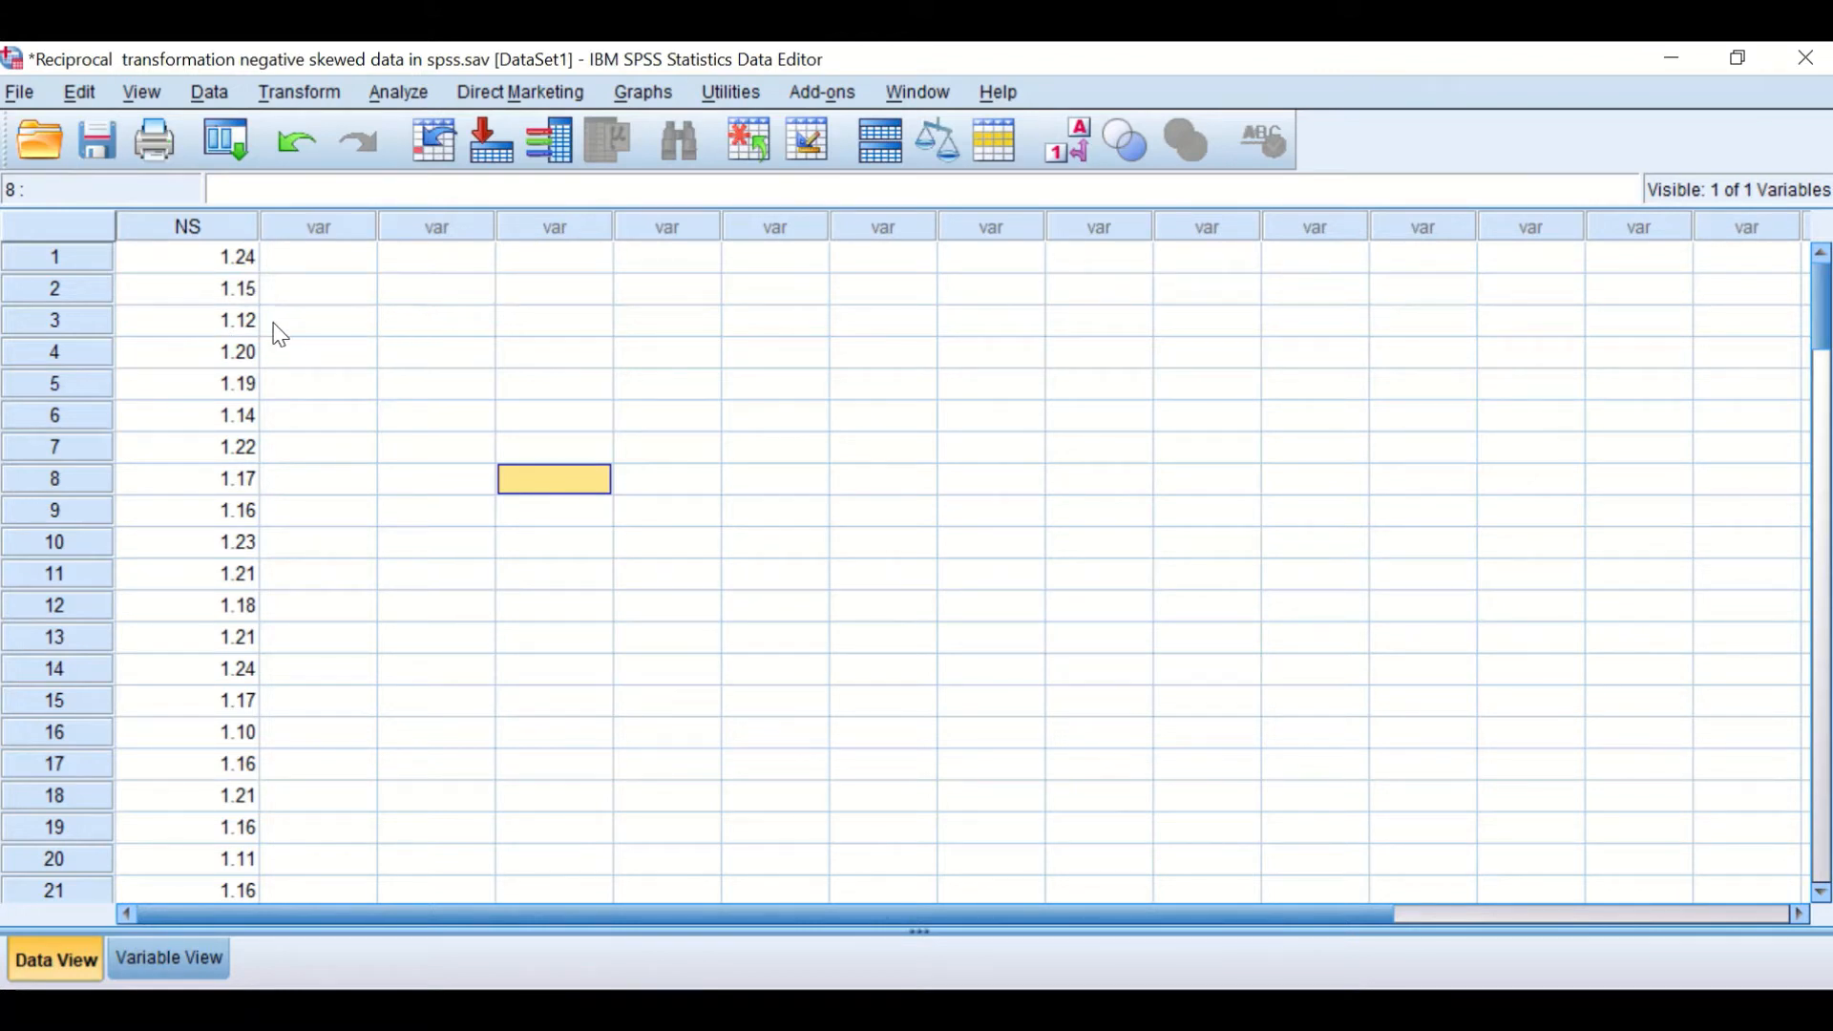
Start the Explore analysis, reset its earlier settings, and assign NS as the dependent variable.
{"action": "left_click", "coordinate": [393, 91]}
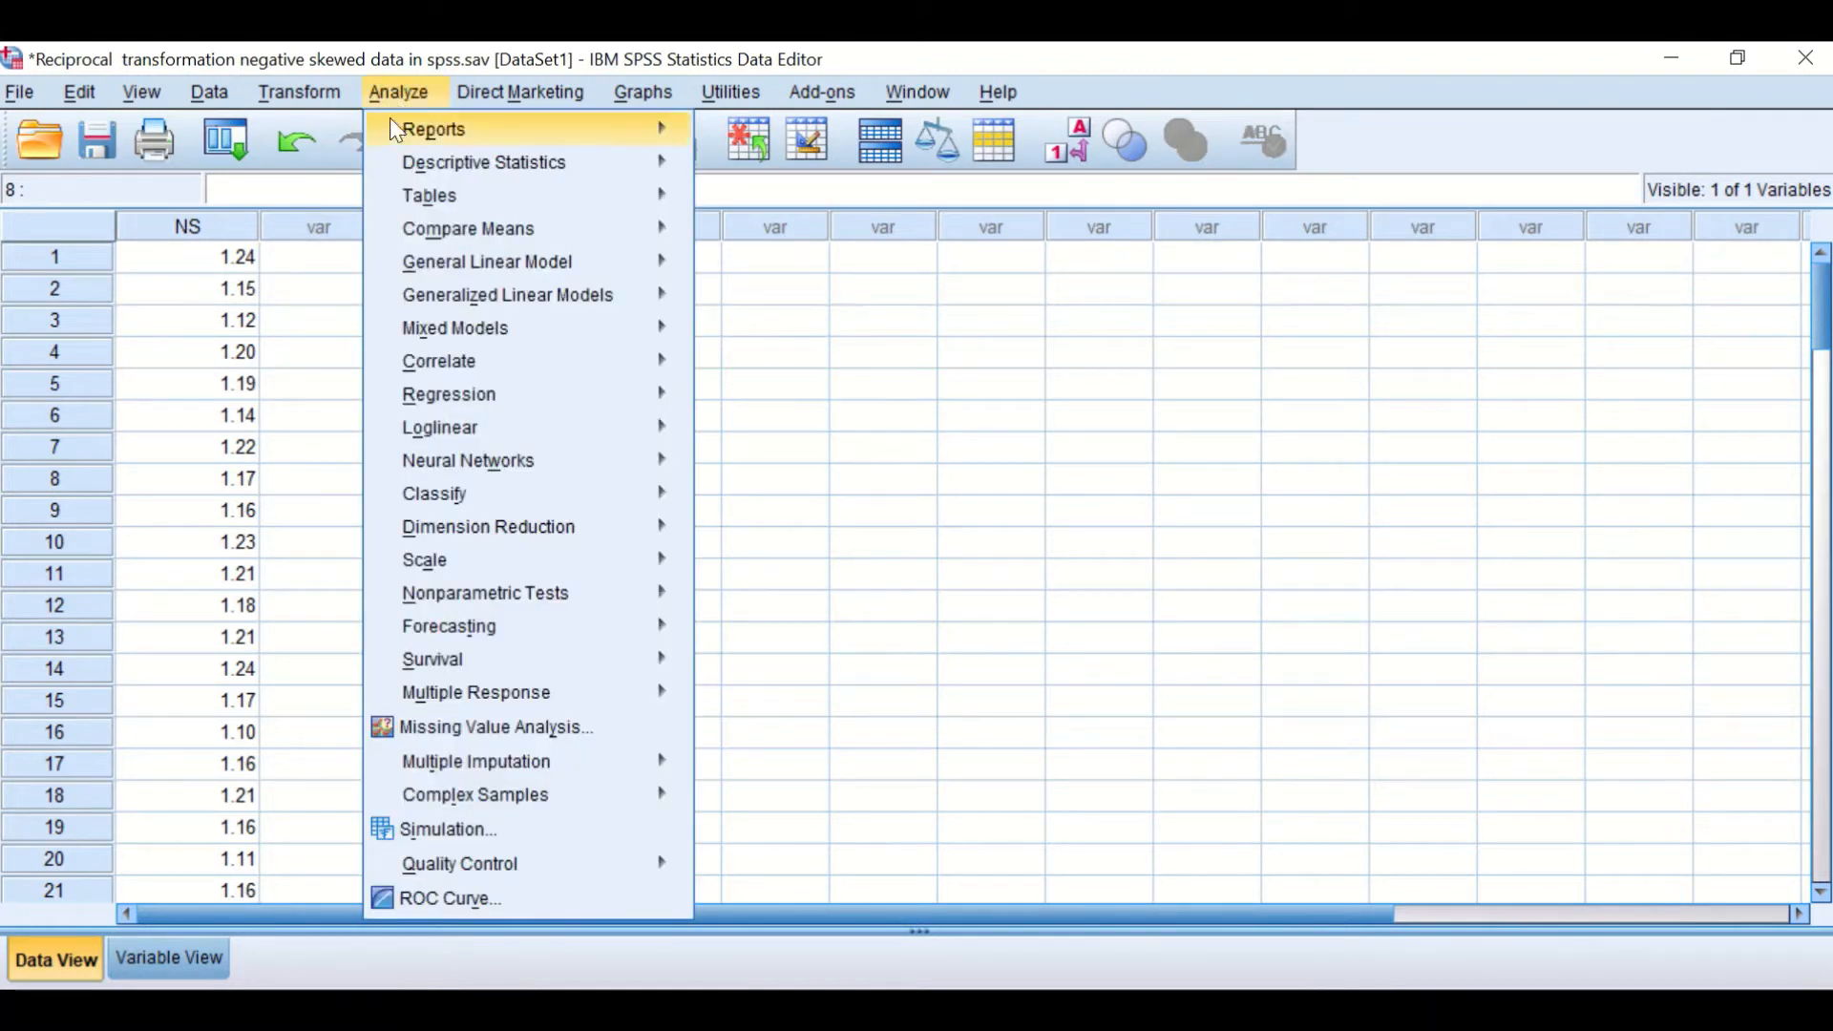
{"action": "mouse_move", "coordinate": [415, 170]}
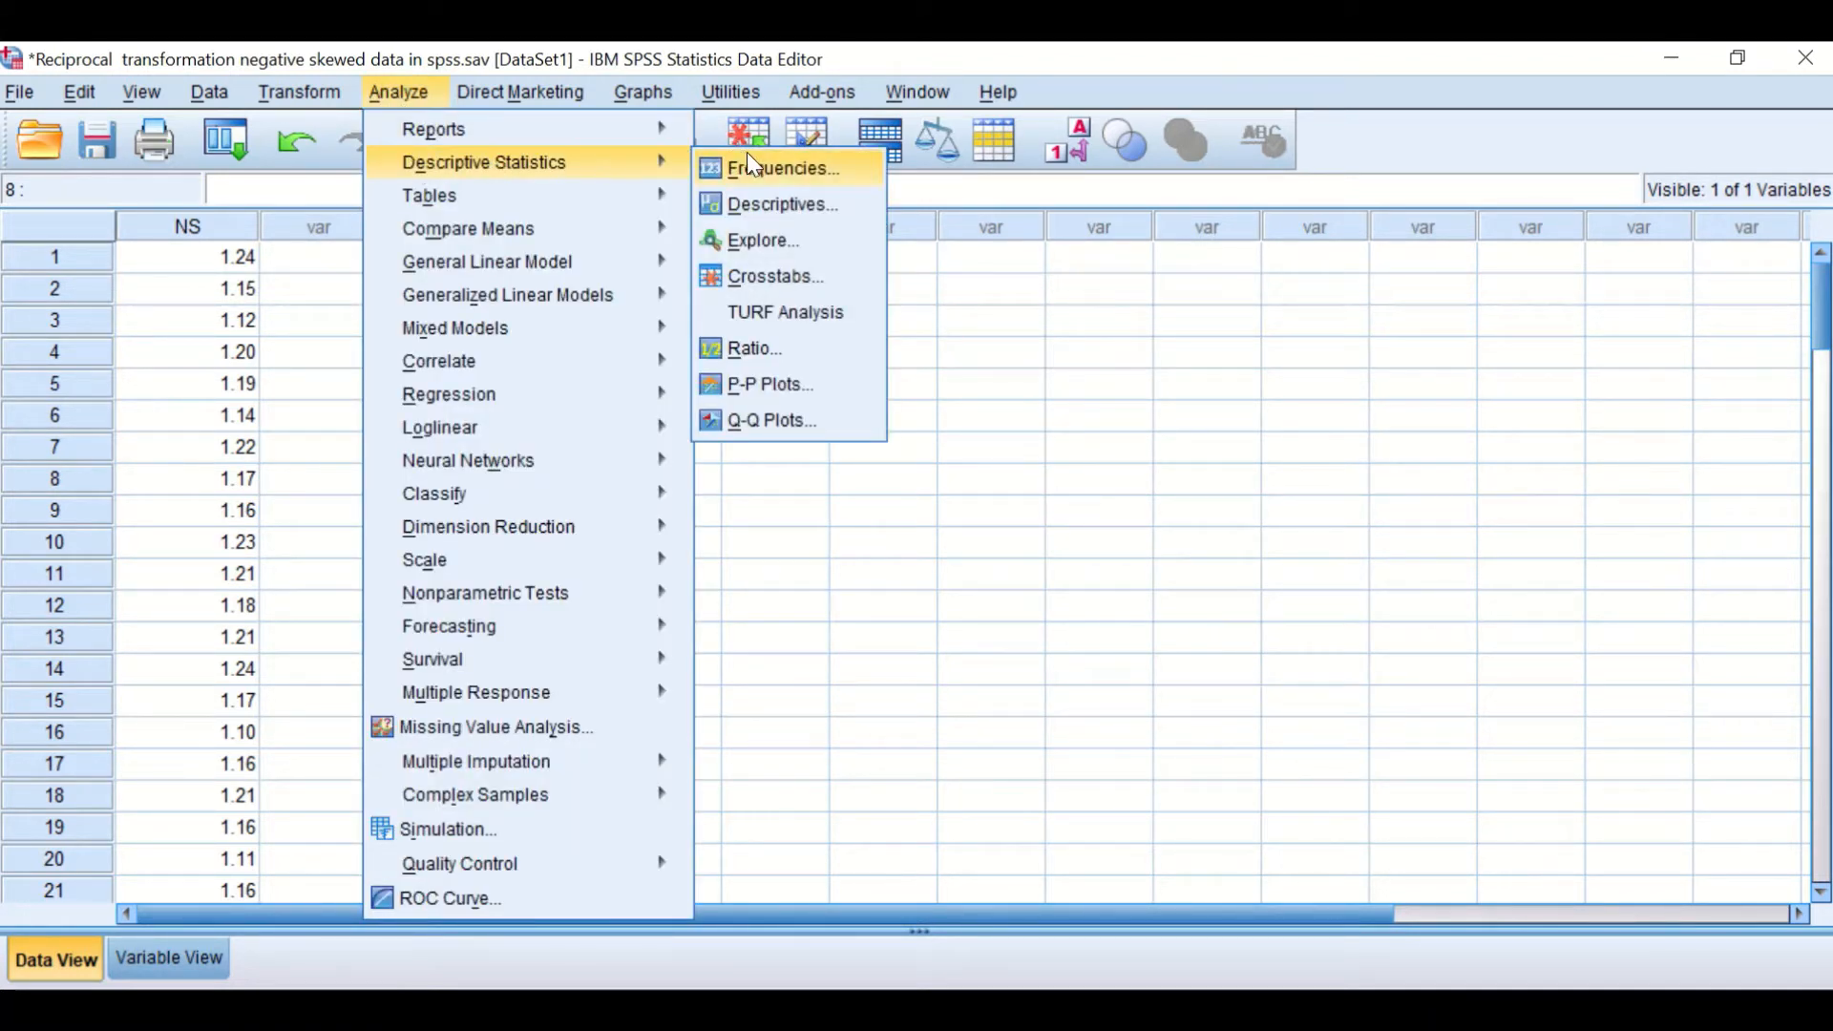
{"action": "left_click", "coordinate": [750, 237]}
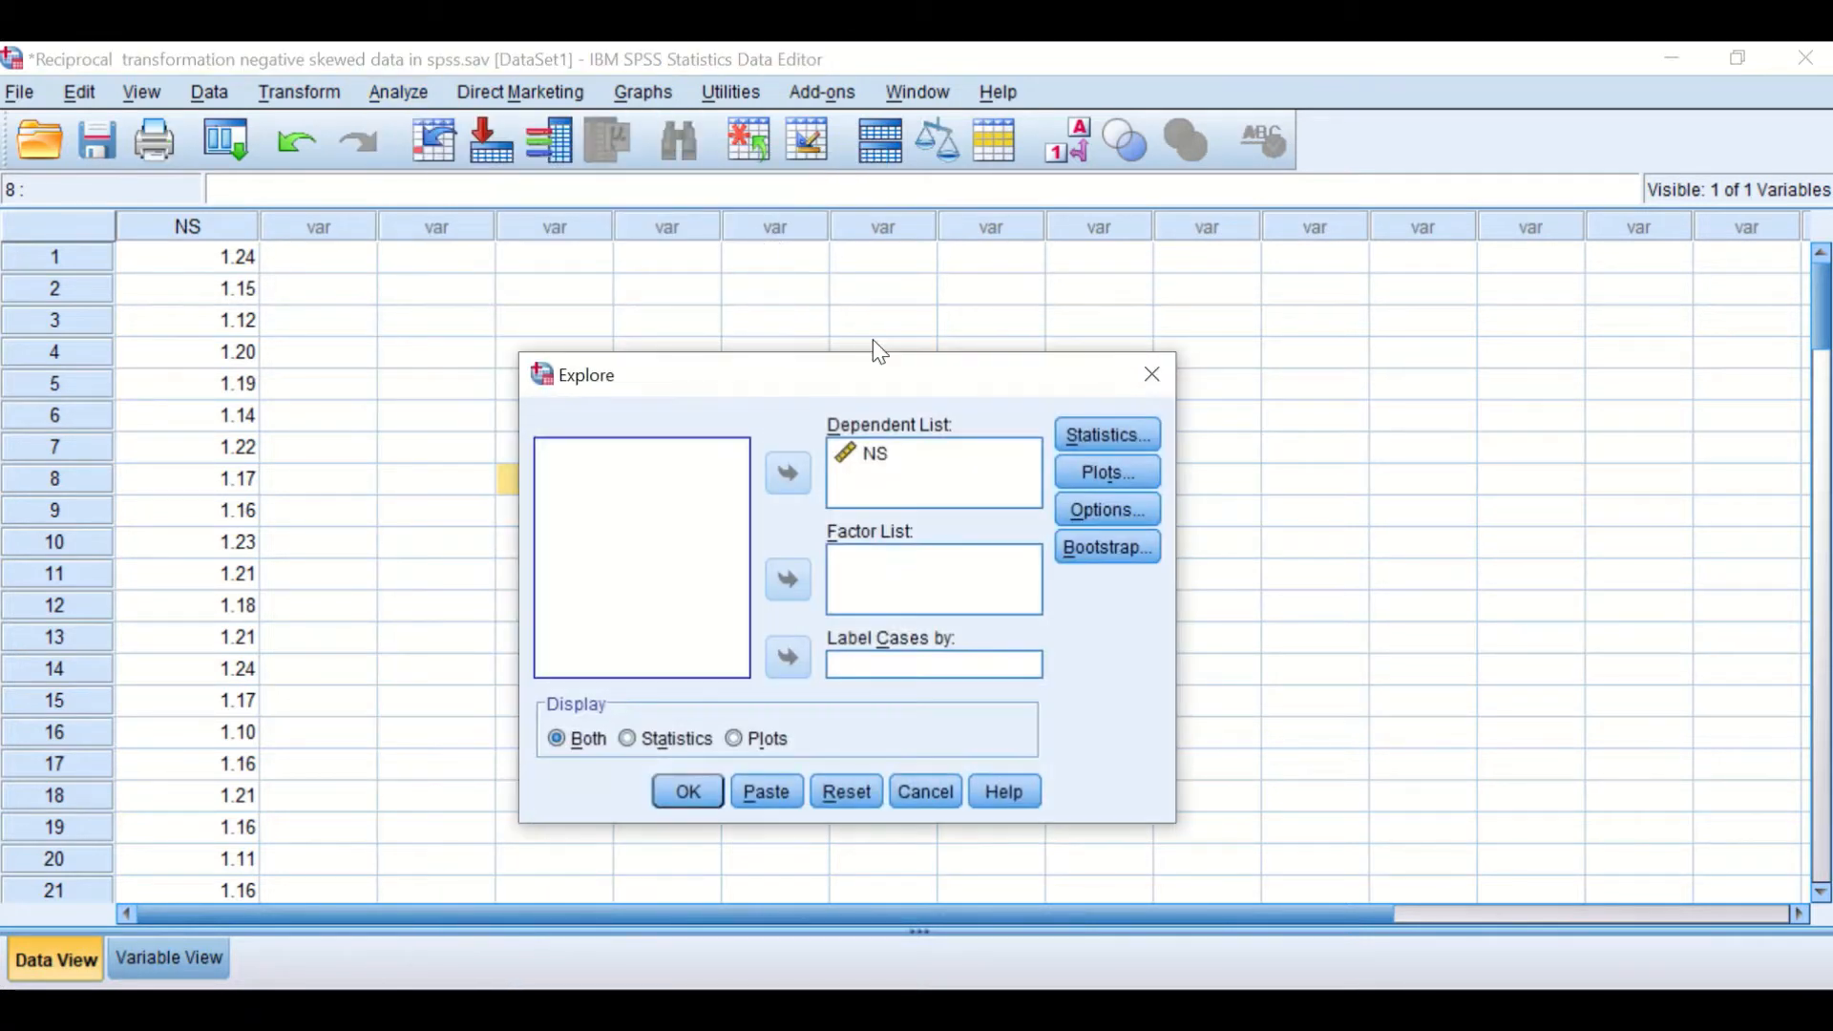
{"action": "left_click", "coordinate": [865, 788]}
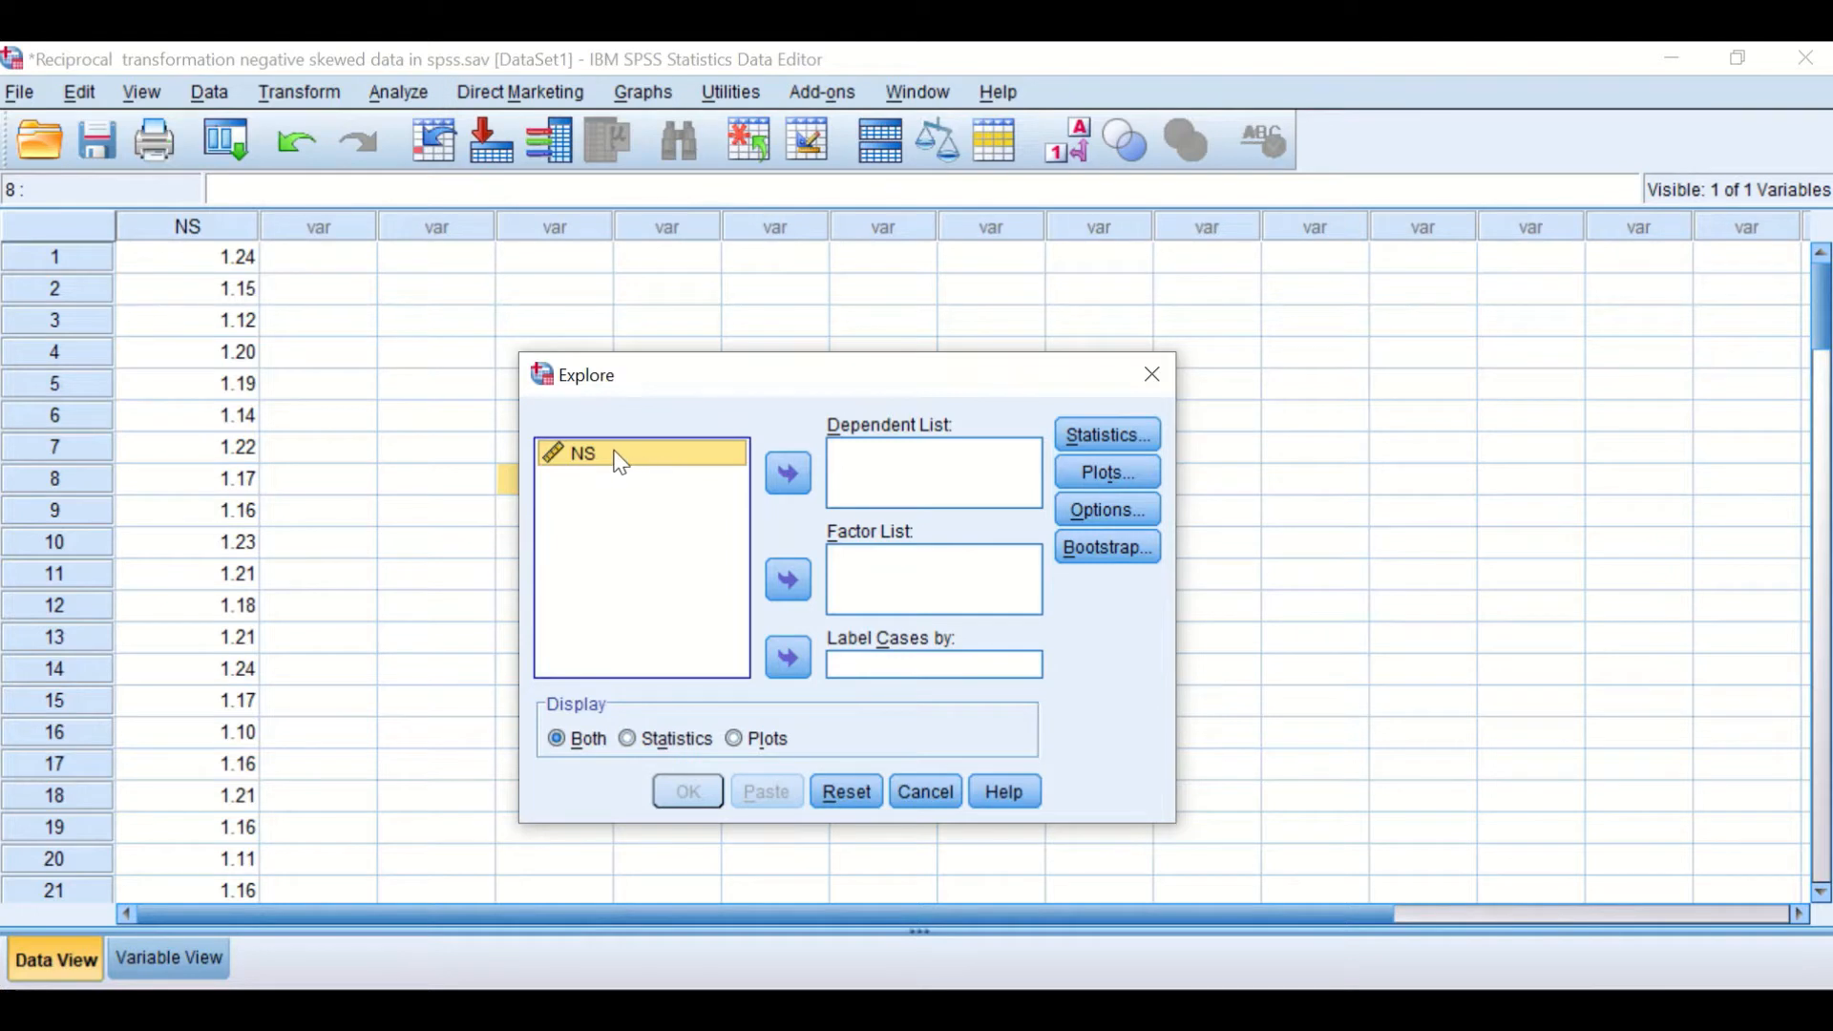
{"action": "left_click_drag", "start_coordinate": [614, 454], "coordinate": [925, 470]}
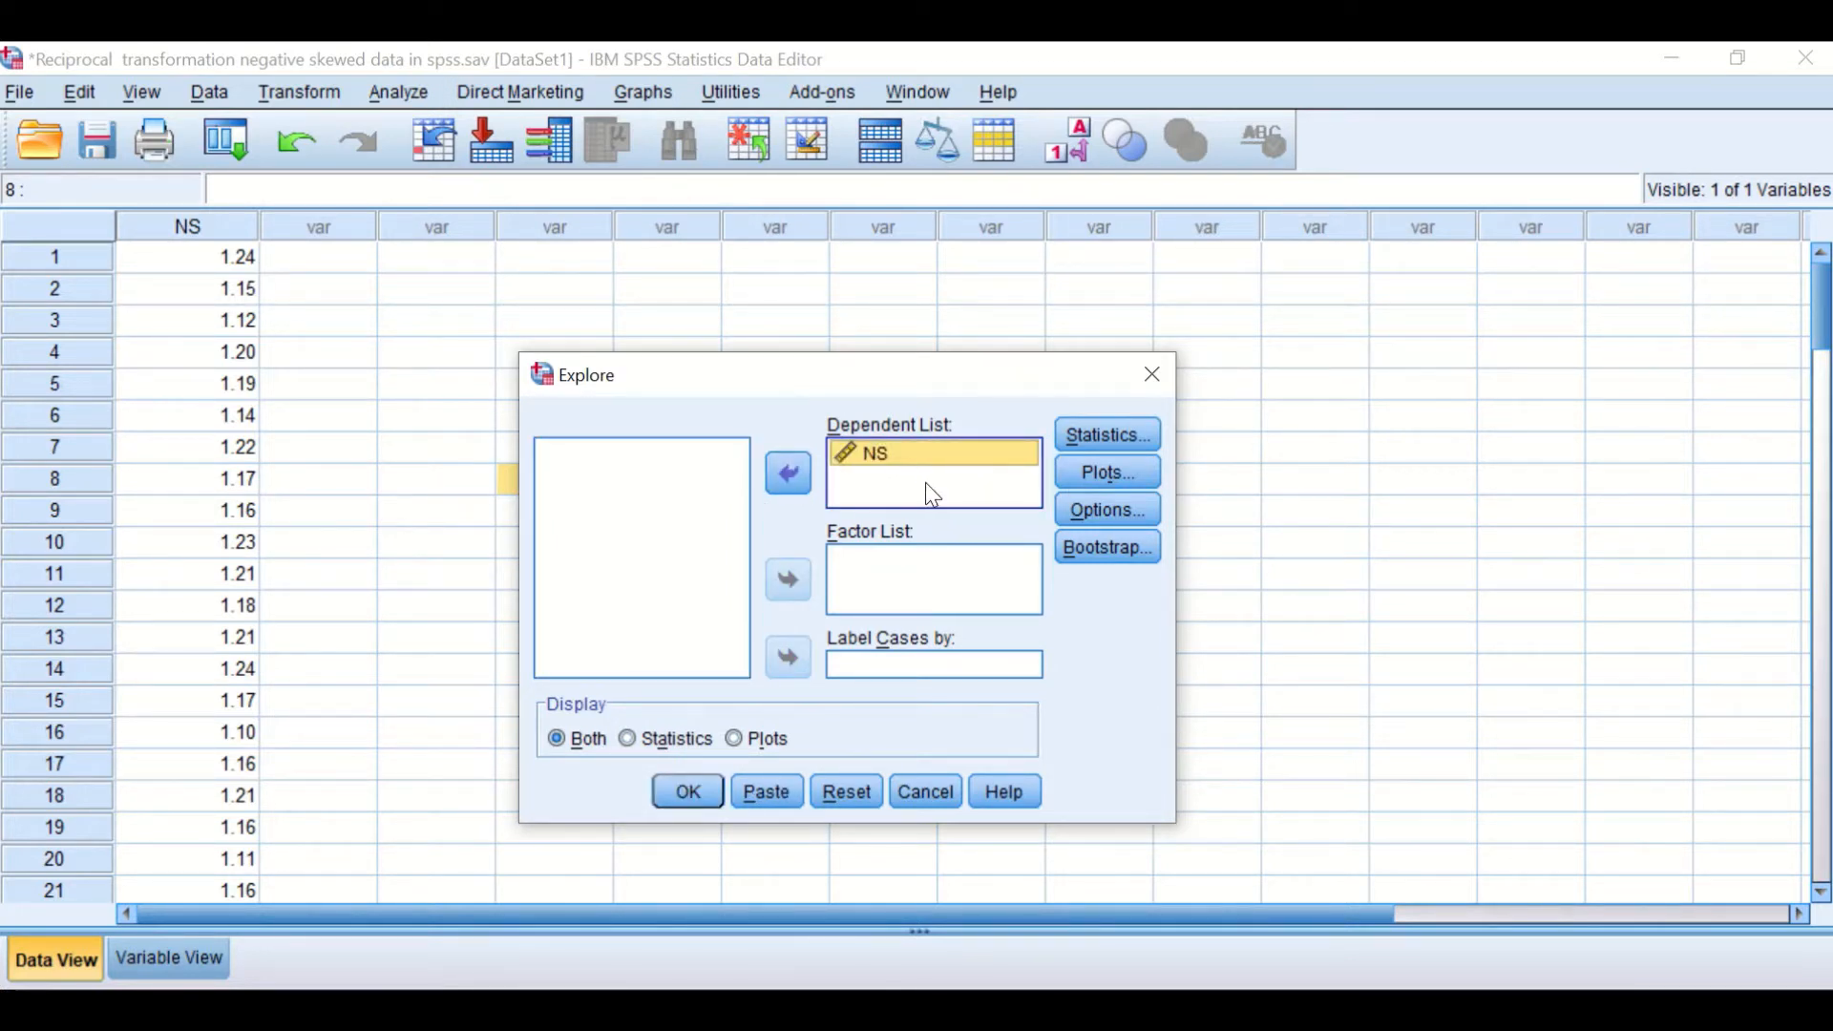
Turn off the stem-and-leaf plot, enable the histogram and normality plots with tests, and run the Explore analysis.
{"action": "left_click", "coordinate": [1084, 473]}
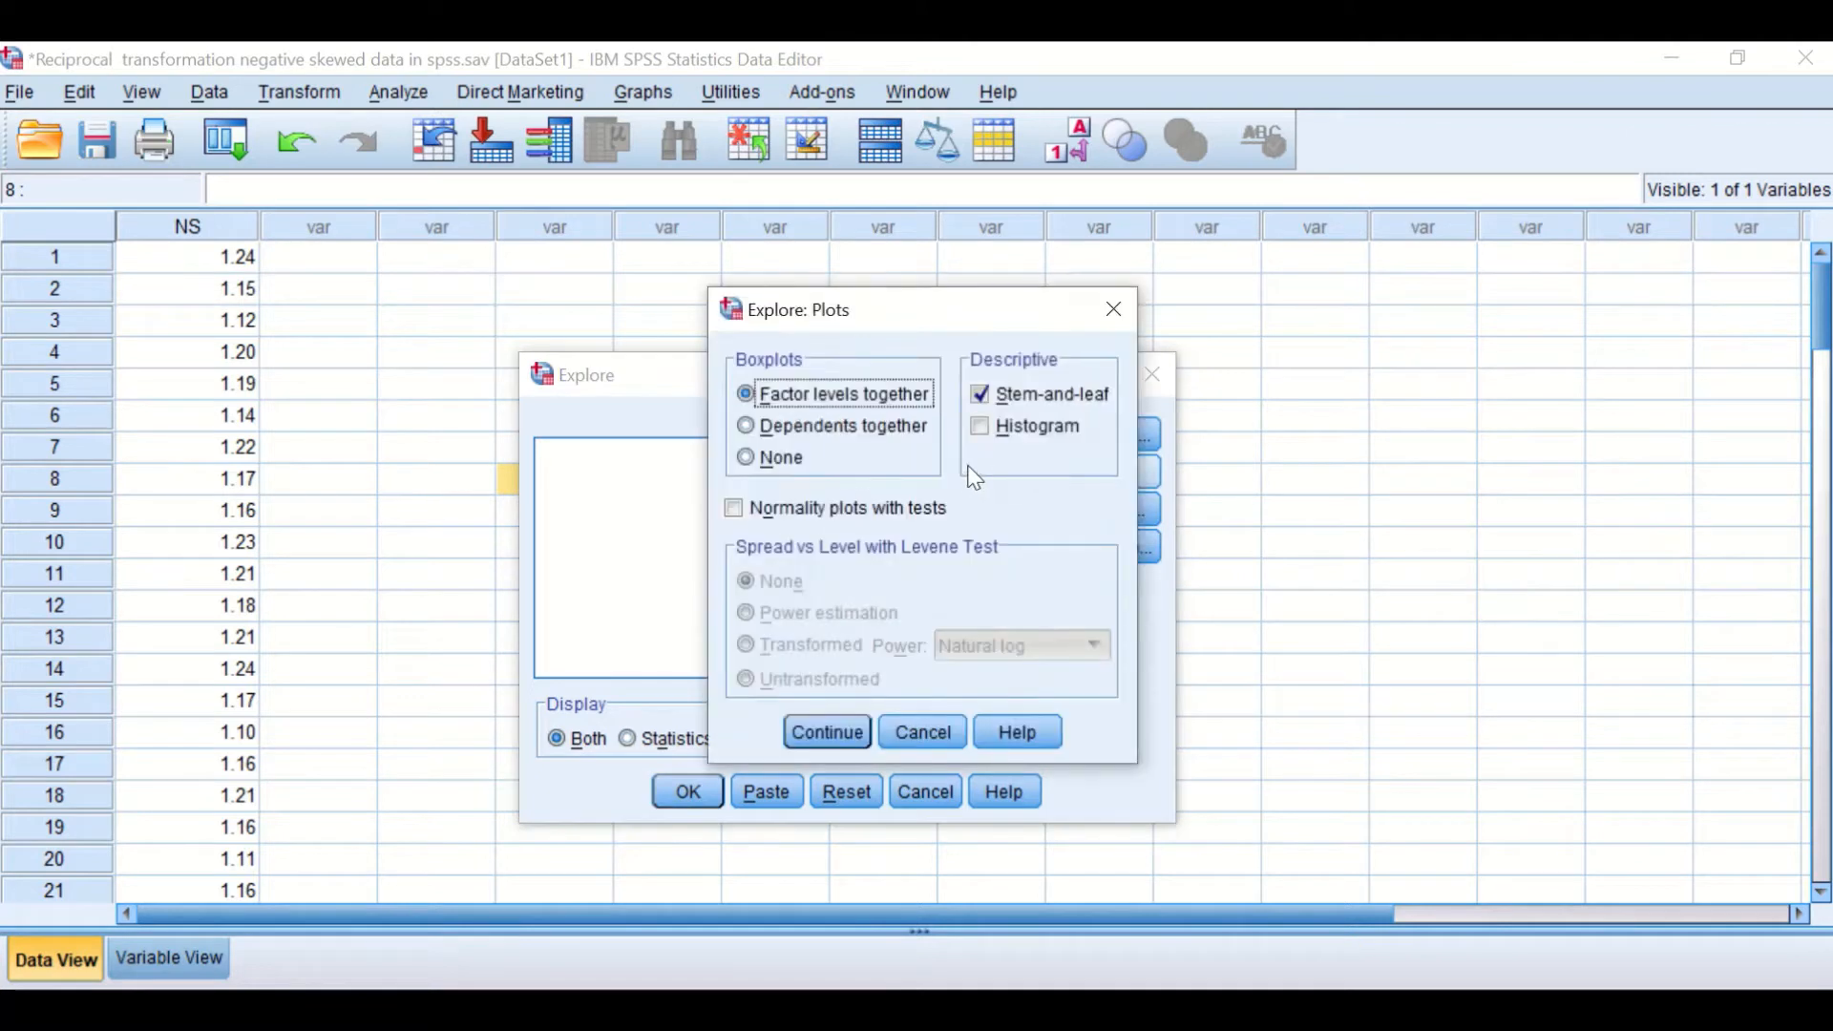
{"action": "left_click", "coordinate": [1033, 394]}
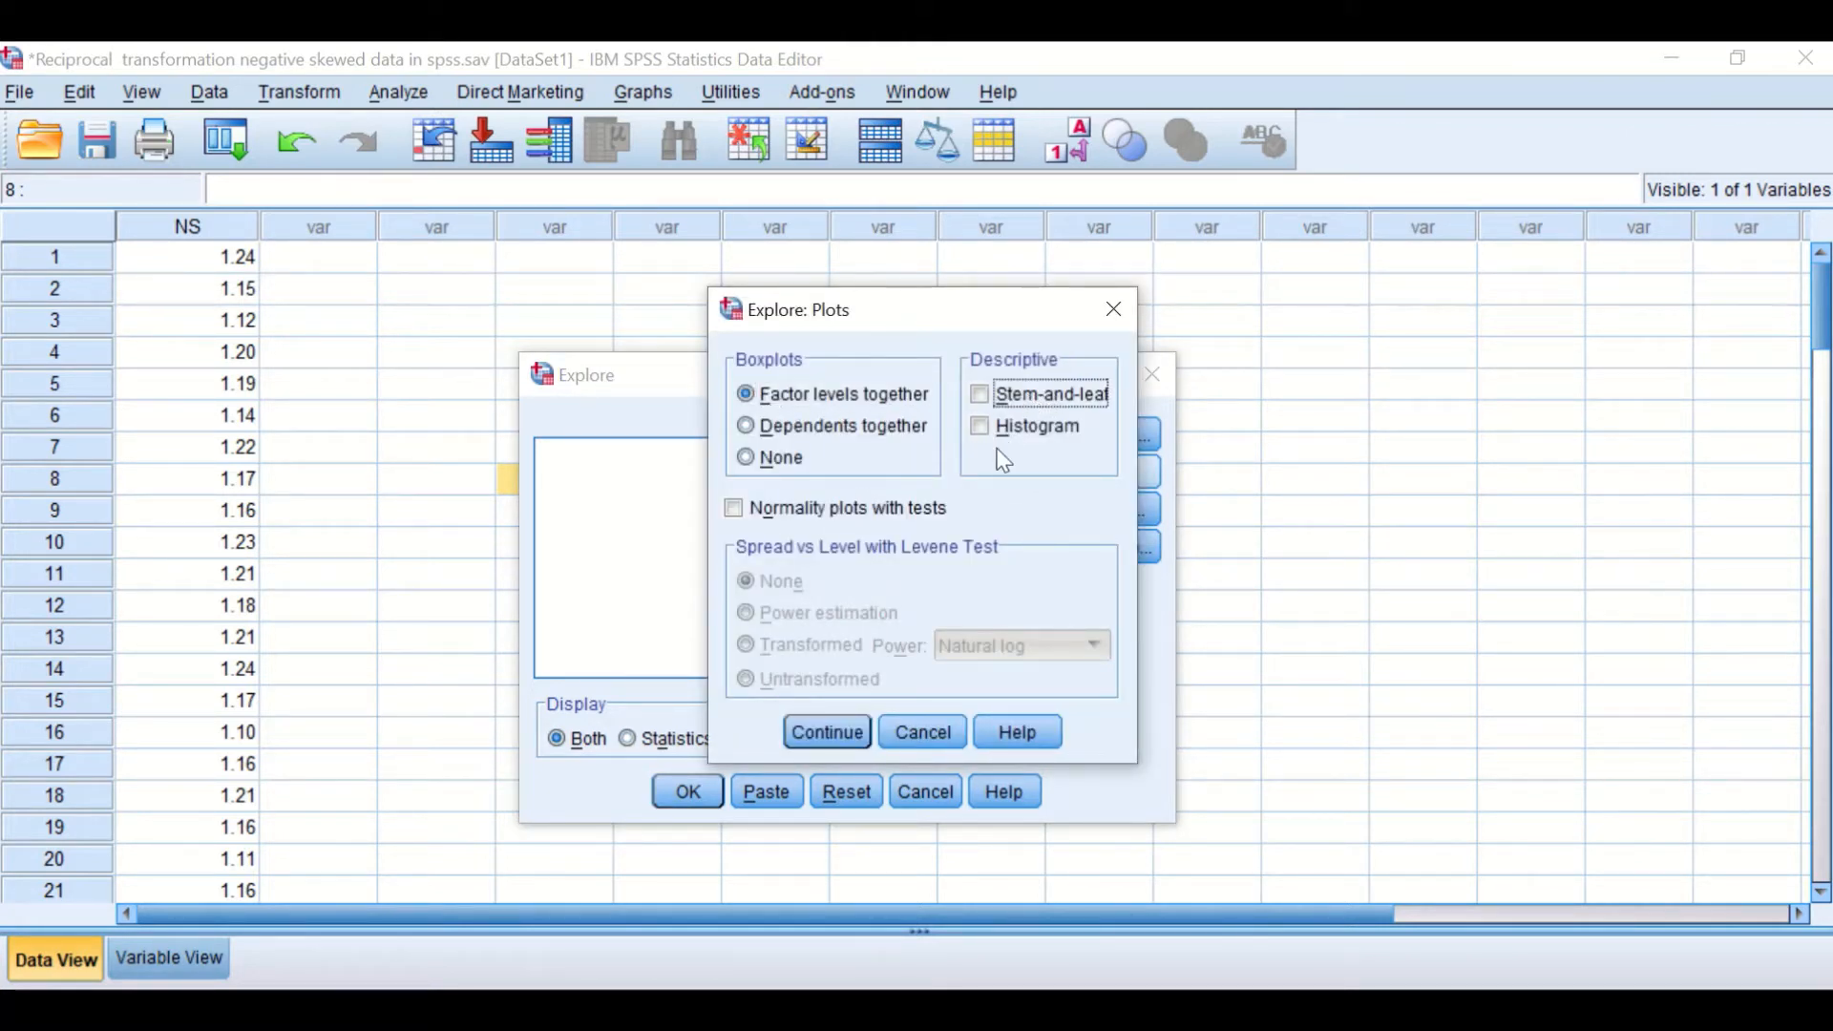
{"action": "left_click", "coordinate": [1014, 432]}
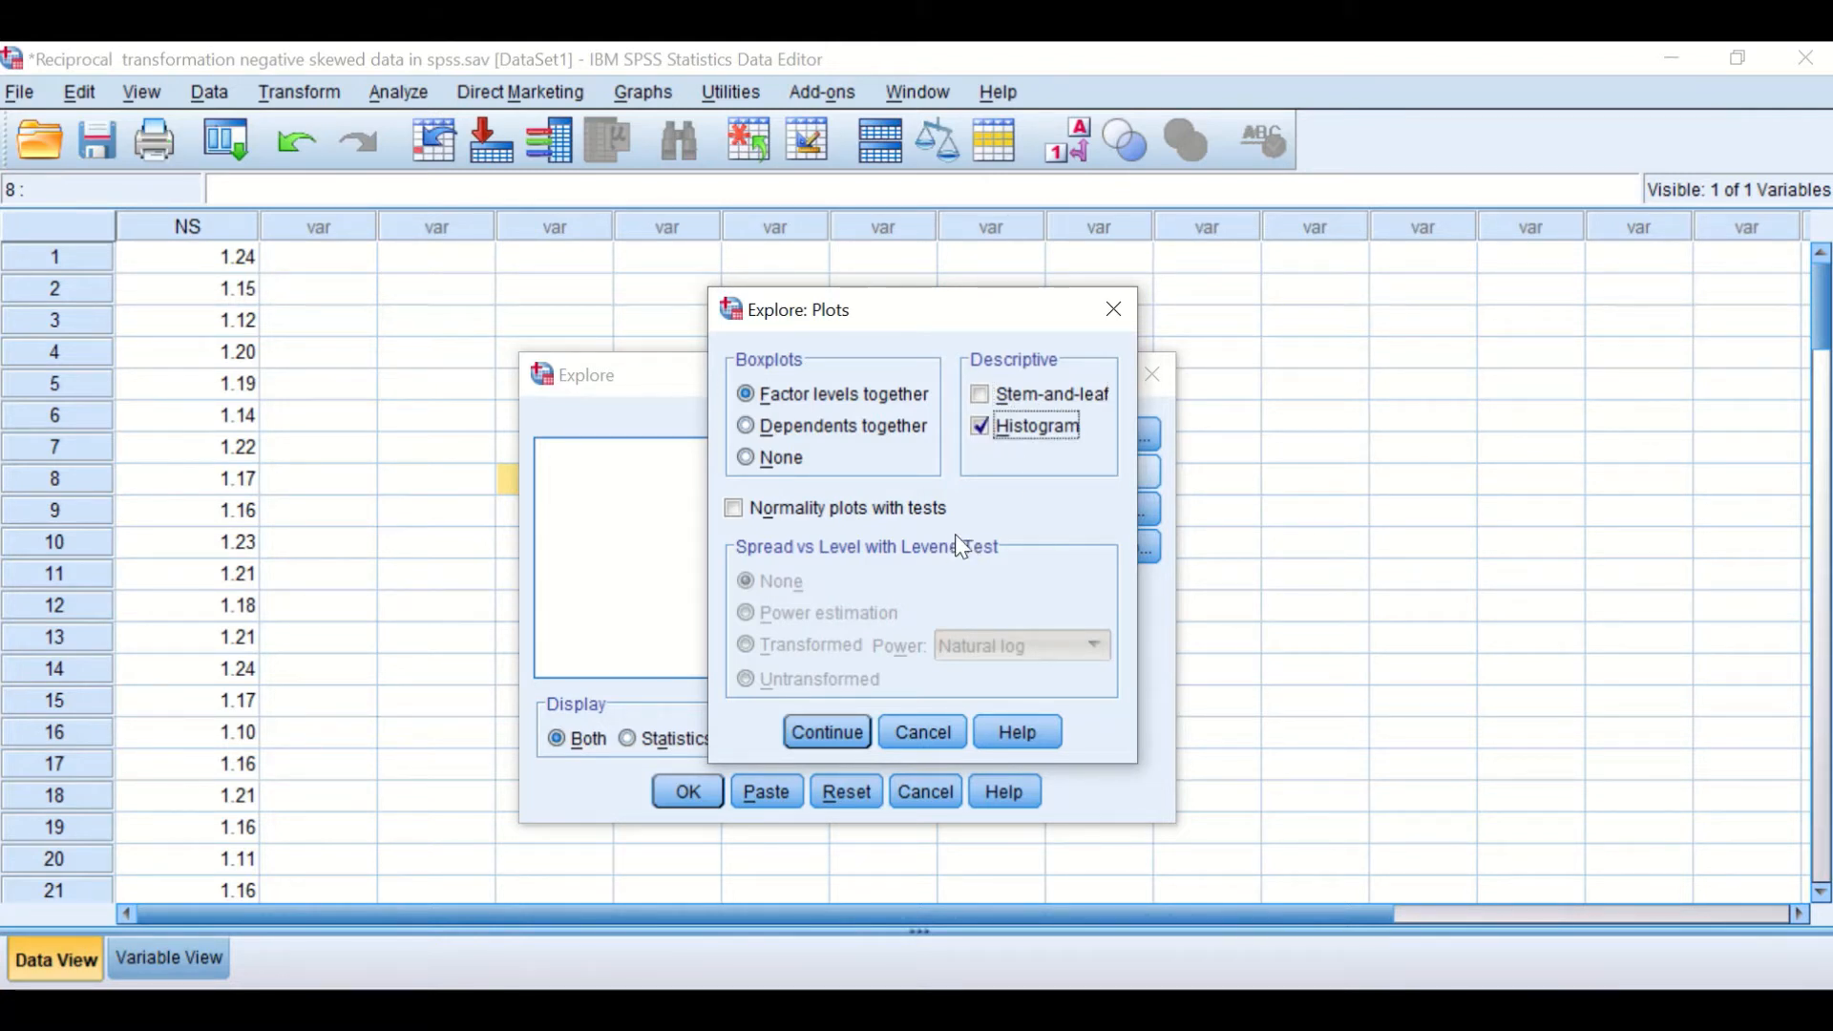
{"action": "left_click", "coordinate": [745, 509]}
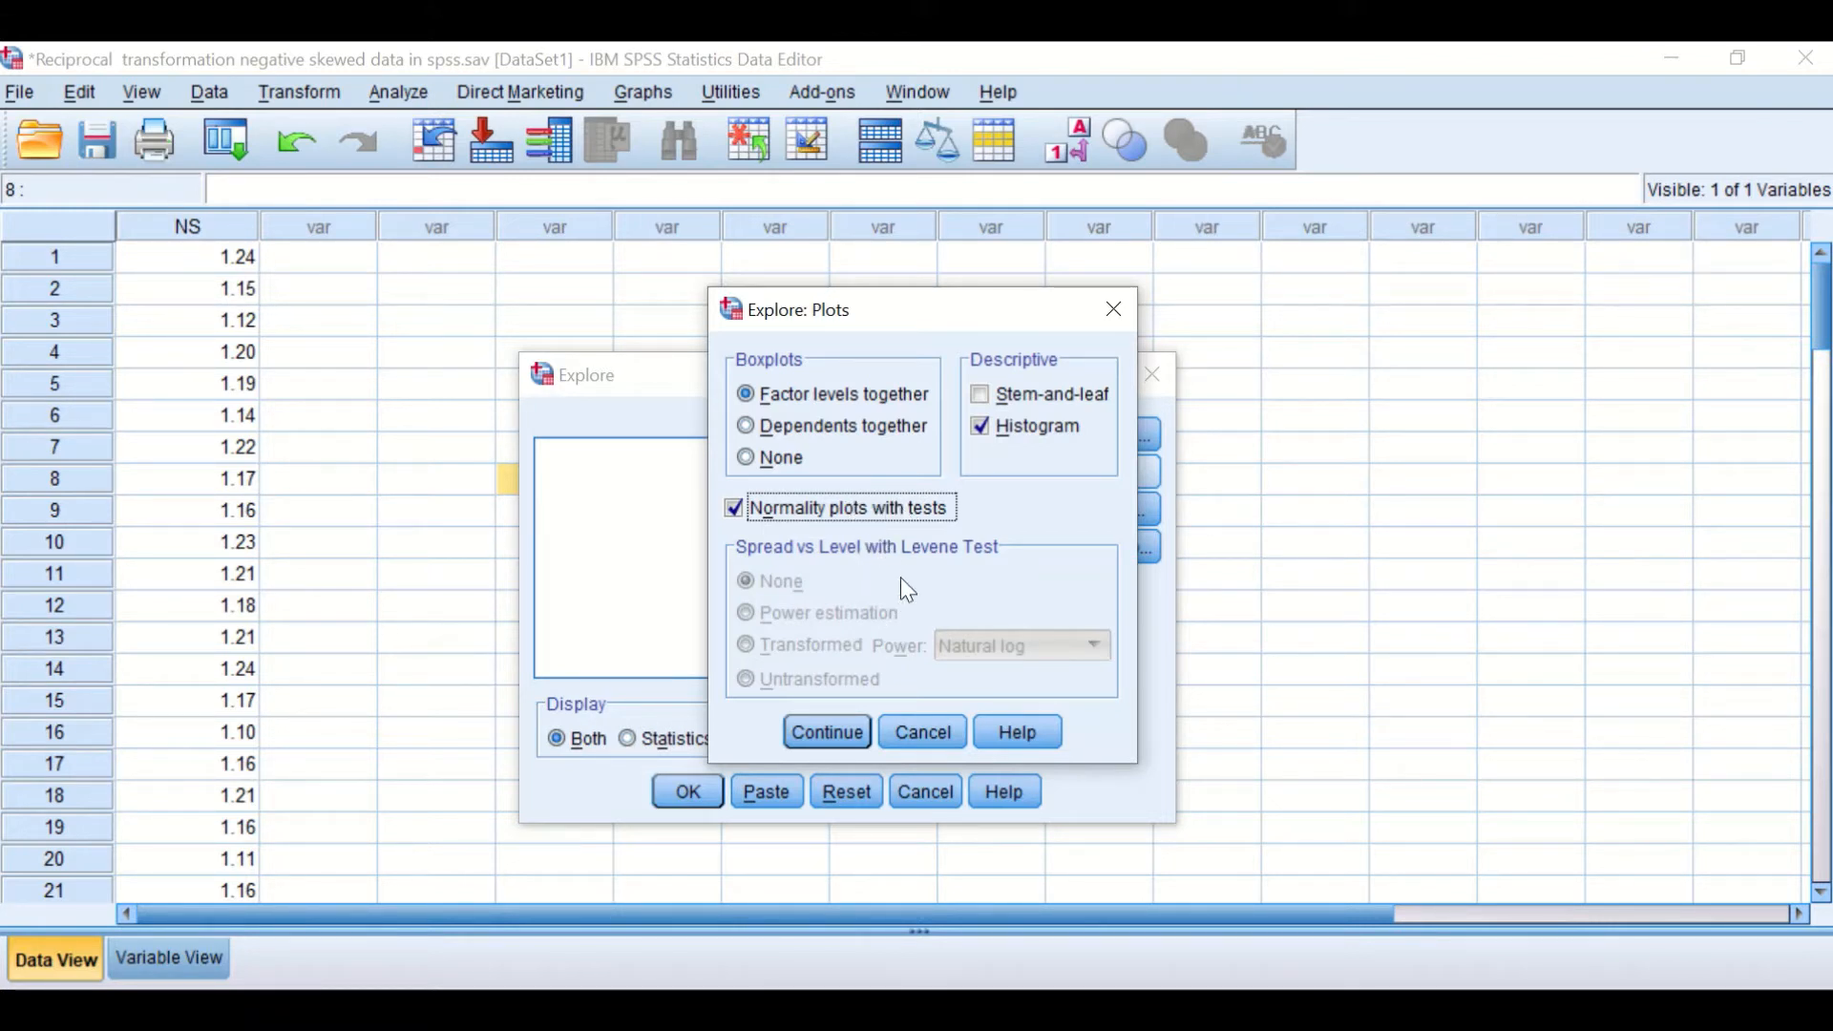
{"action": "left_click", "coordinate": [827, 728]}
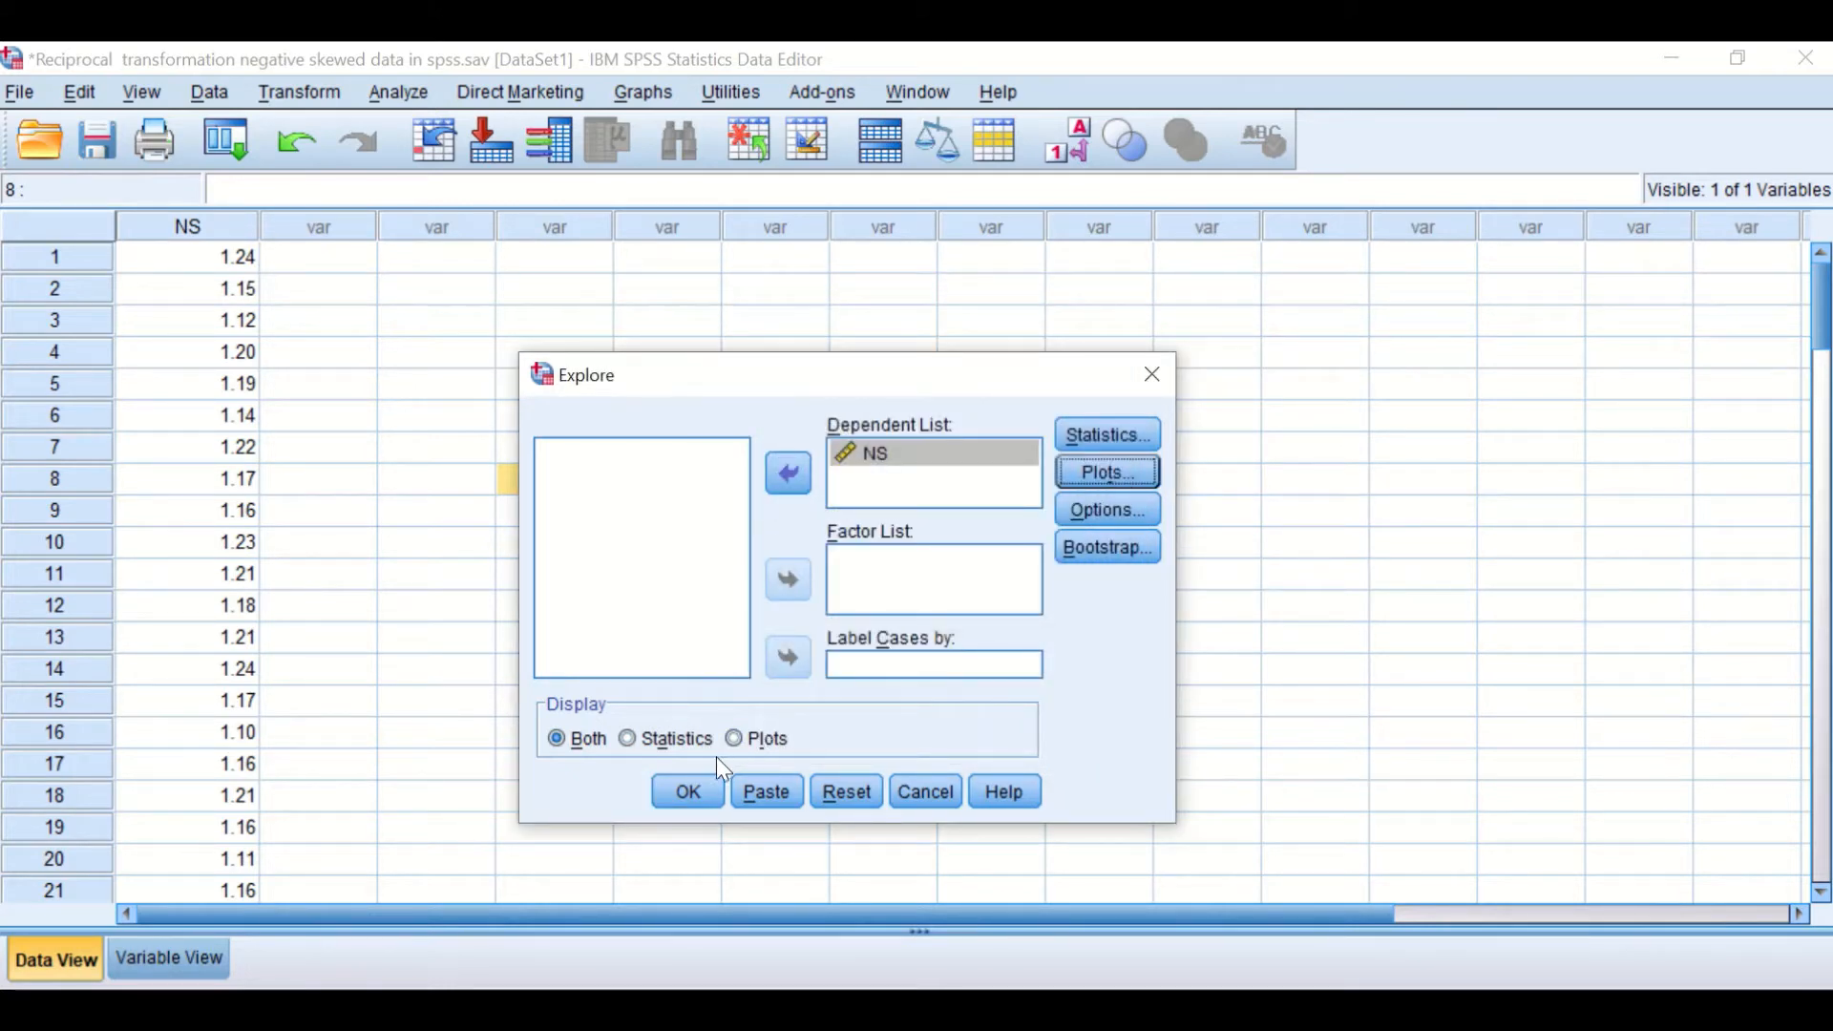
{"action": "left_click", "coordinate": [691, 788]}
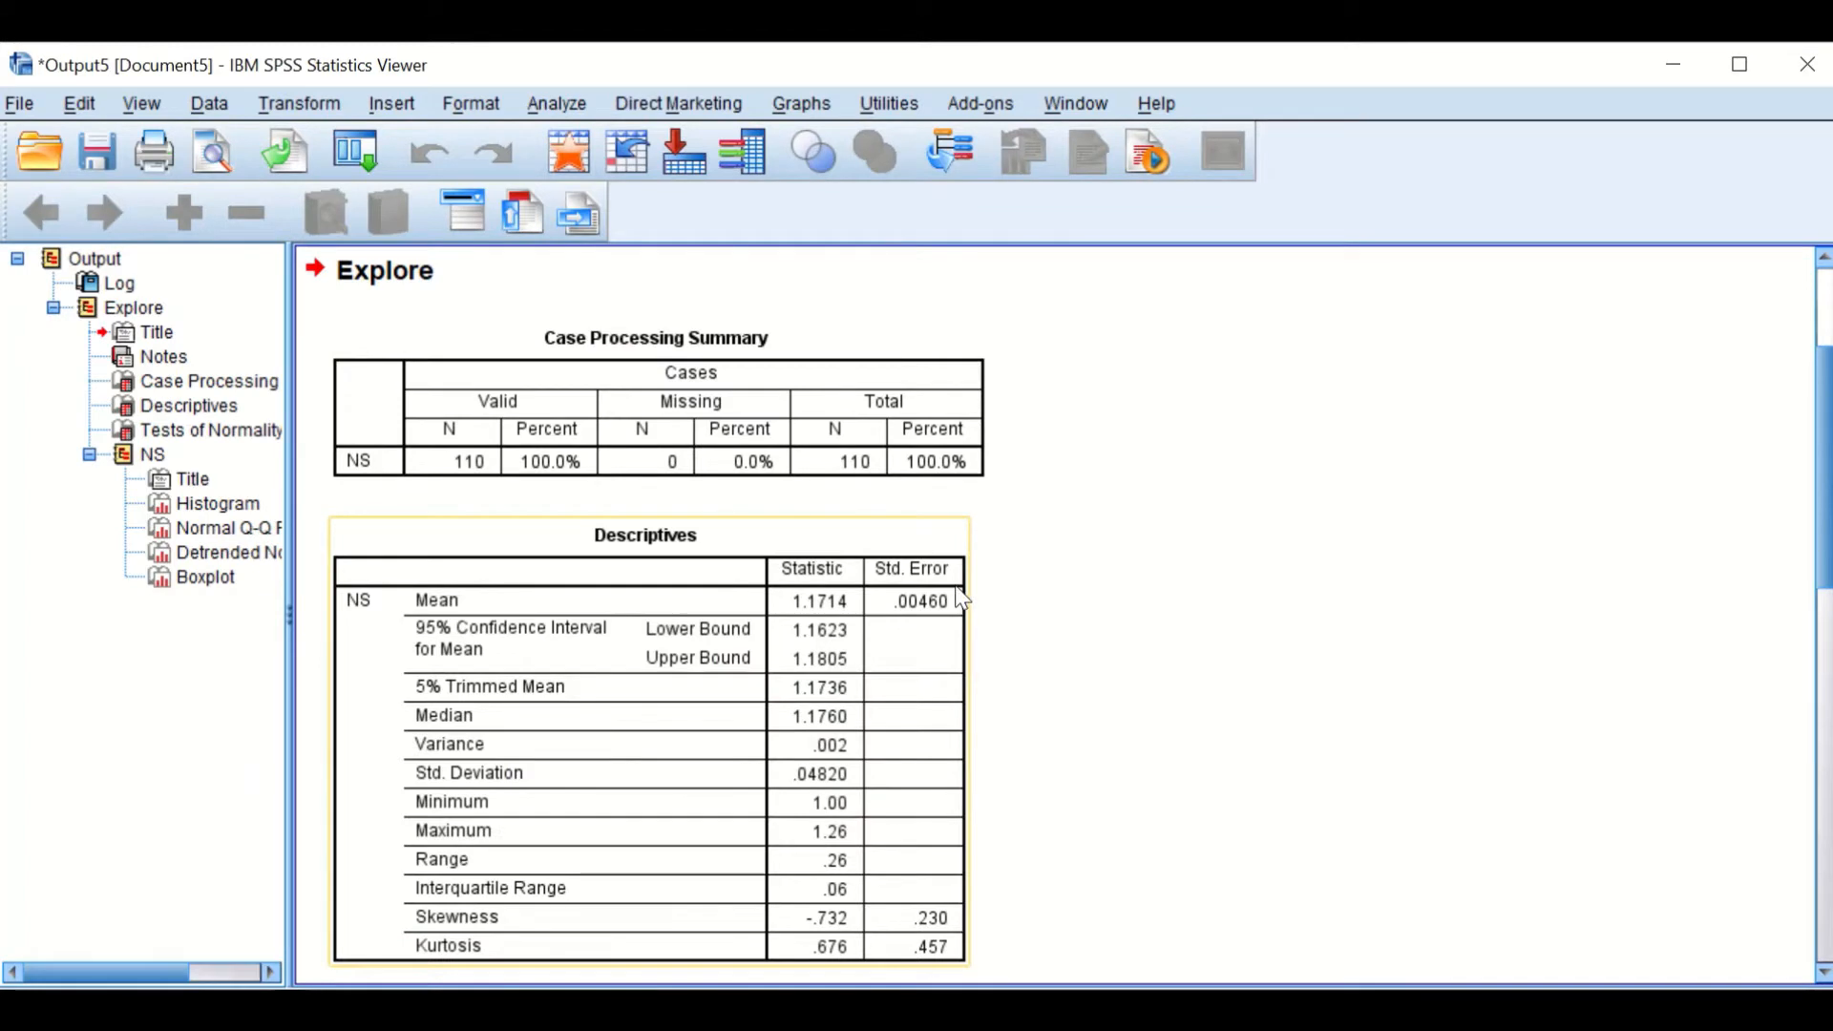
Examine the skewness in the Descriptives table and the Tests of Normality results for NS, then return to the data.
{"action": "scroll", "coordinate": [959, 590], "scroll_direction": "down", "scroll_amount": 3}
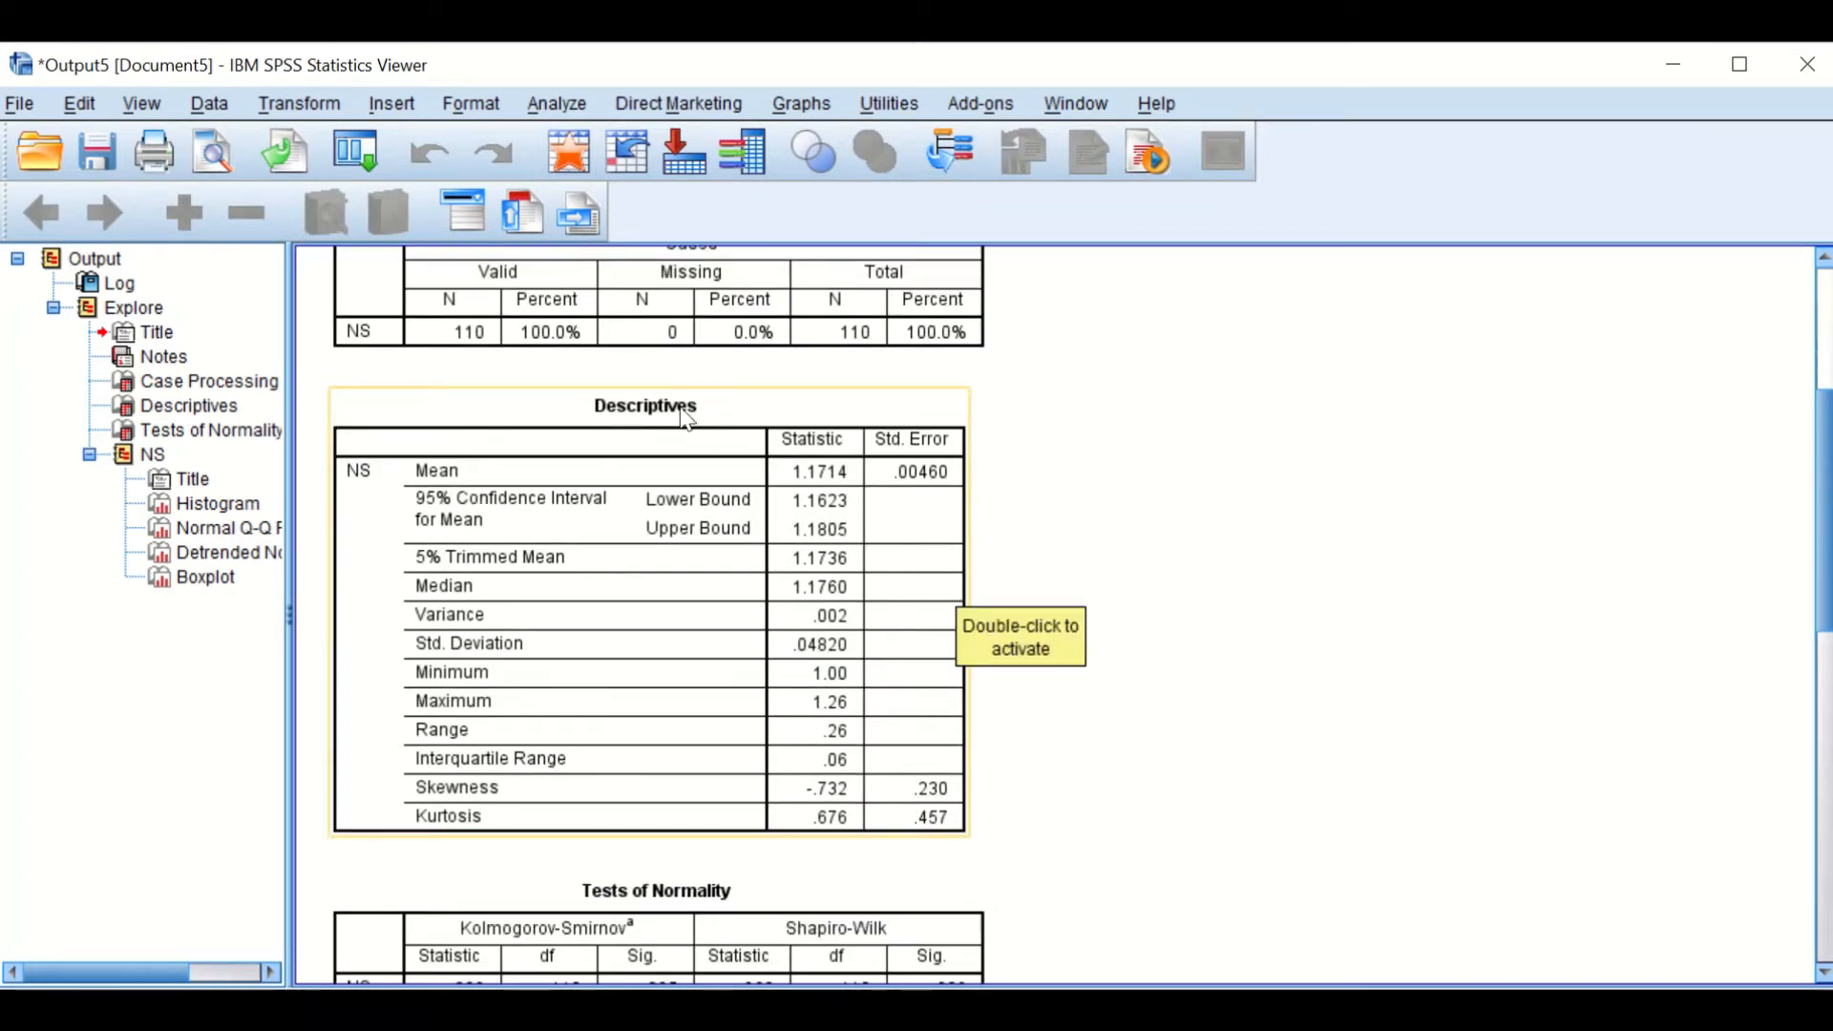
{"action": "scroll", "coordinate": [1036, 617], "scroll_direction": "down", "scroll_amount": 3}
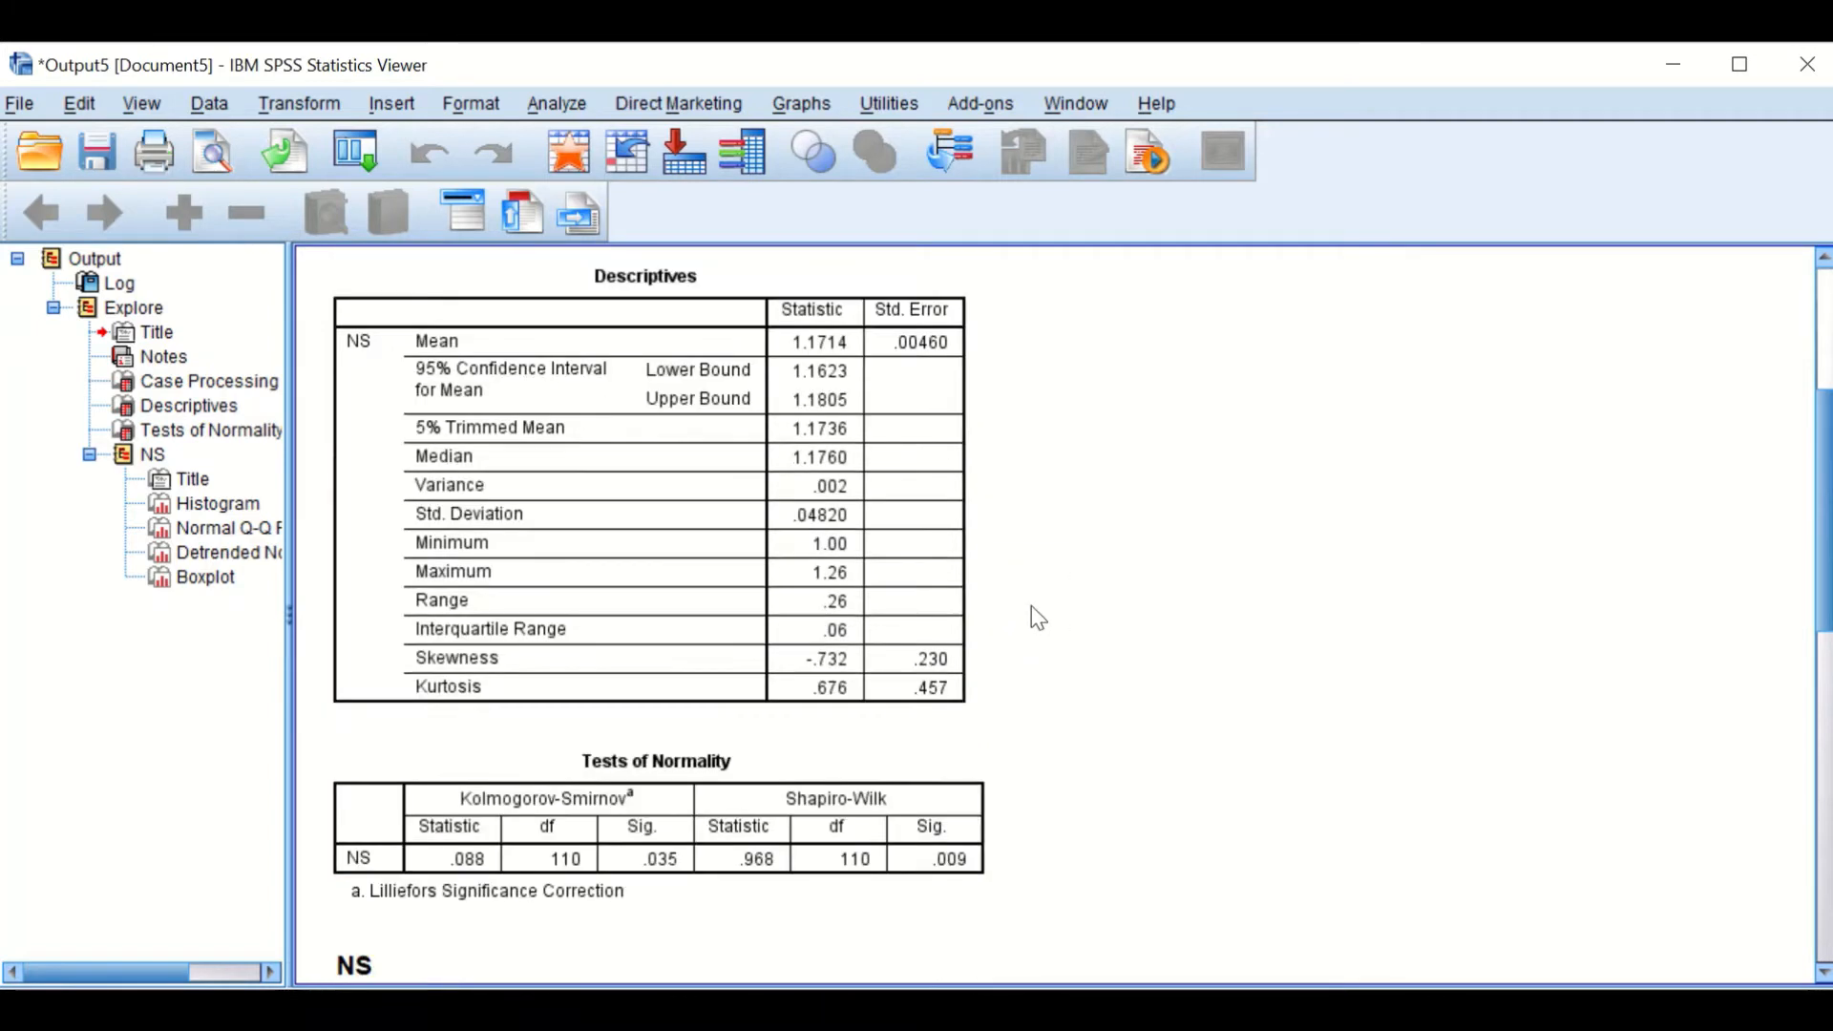
{"action": "left_click", "coordinate": [479, 662]}
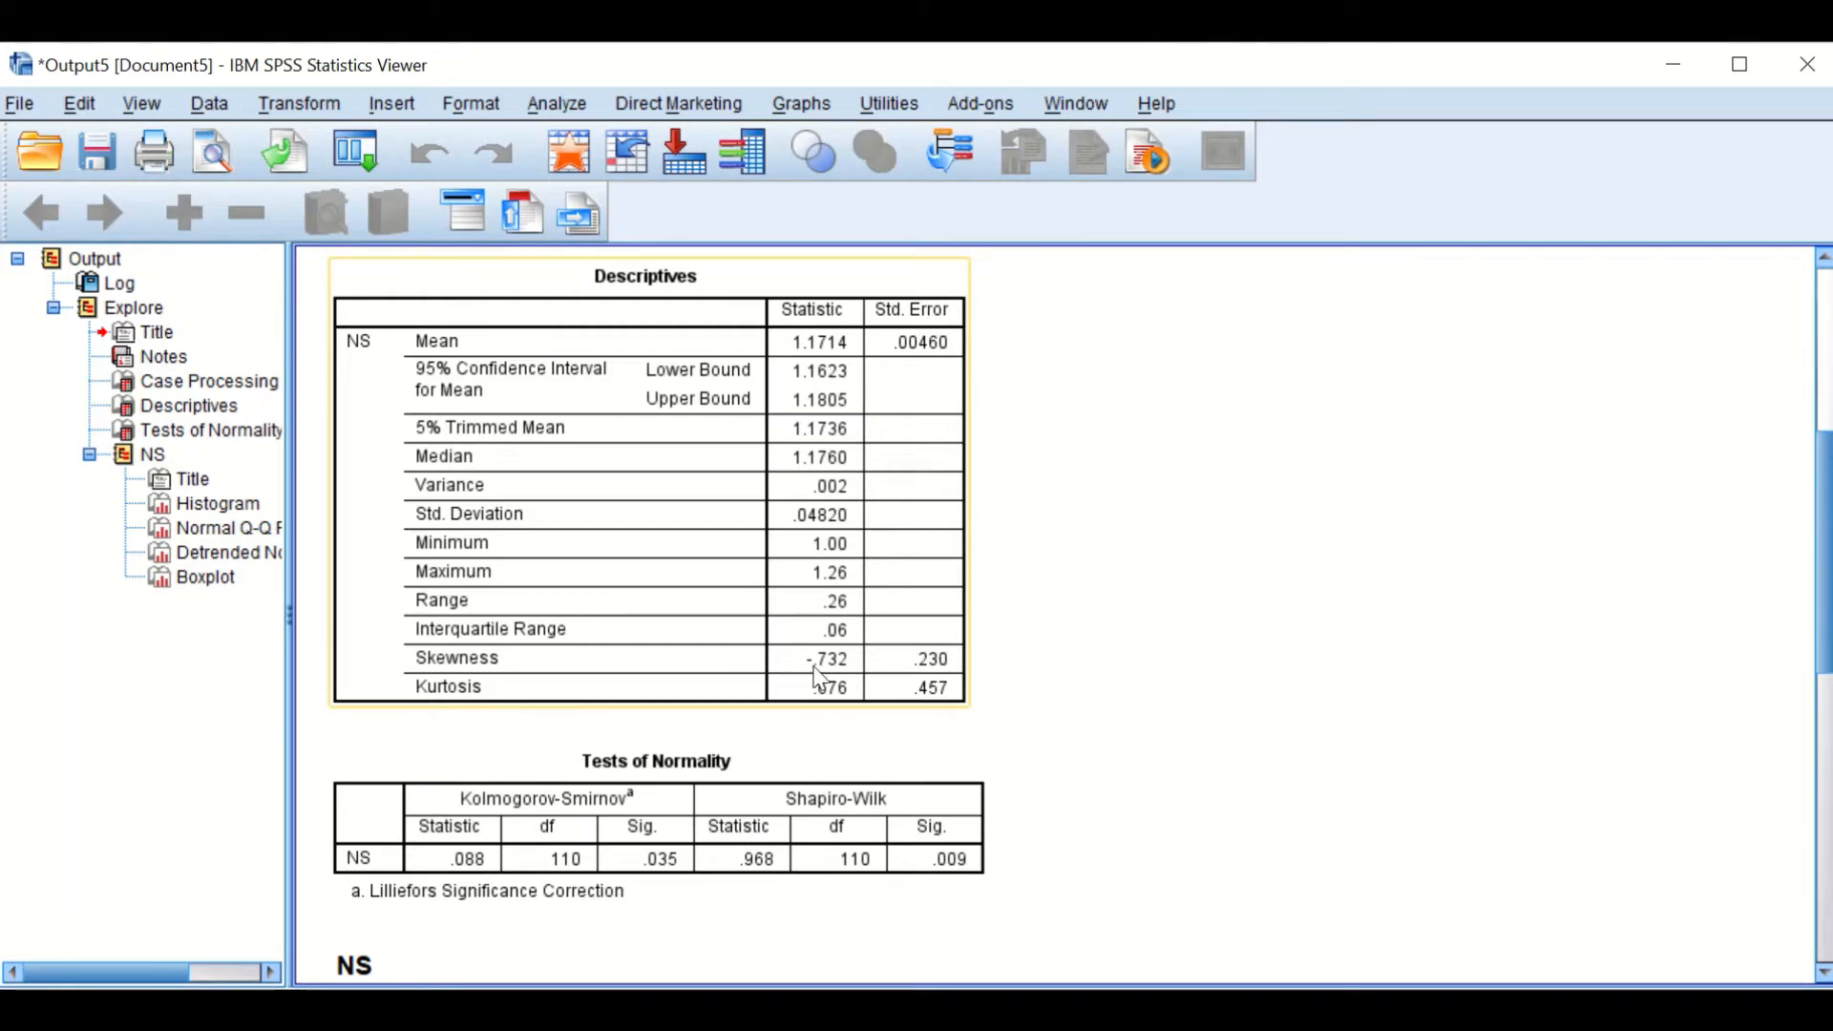
{"action": "left_click", "coordinate": [774, 757]}
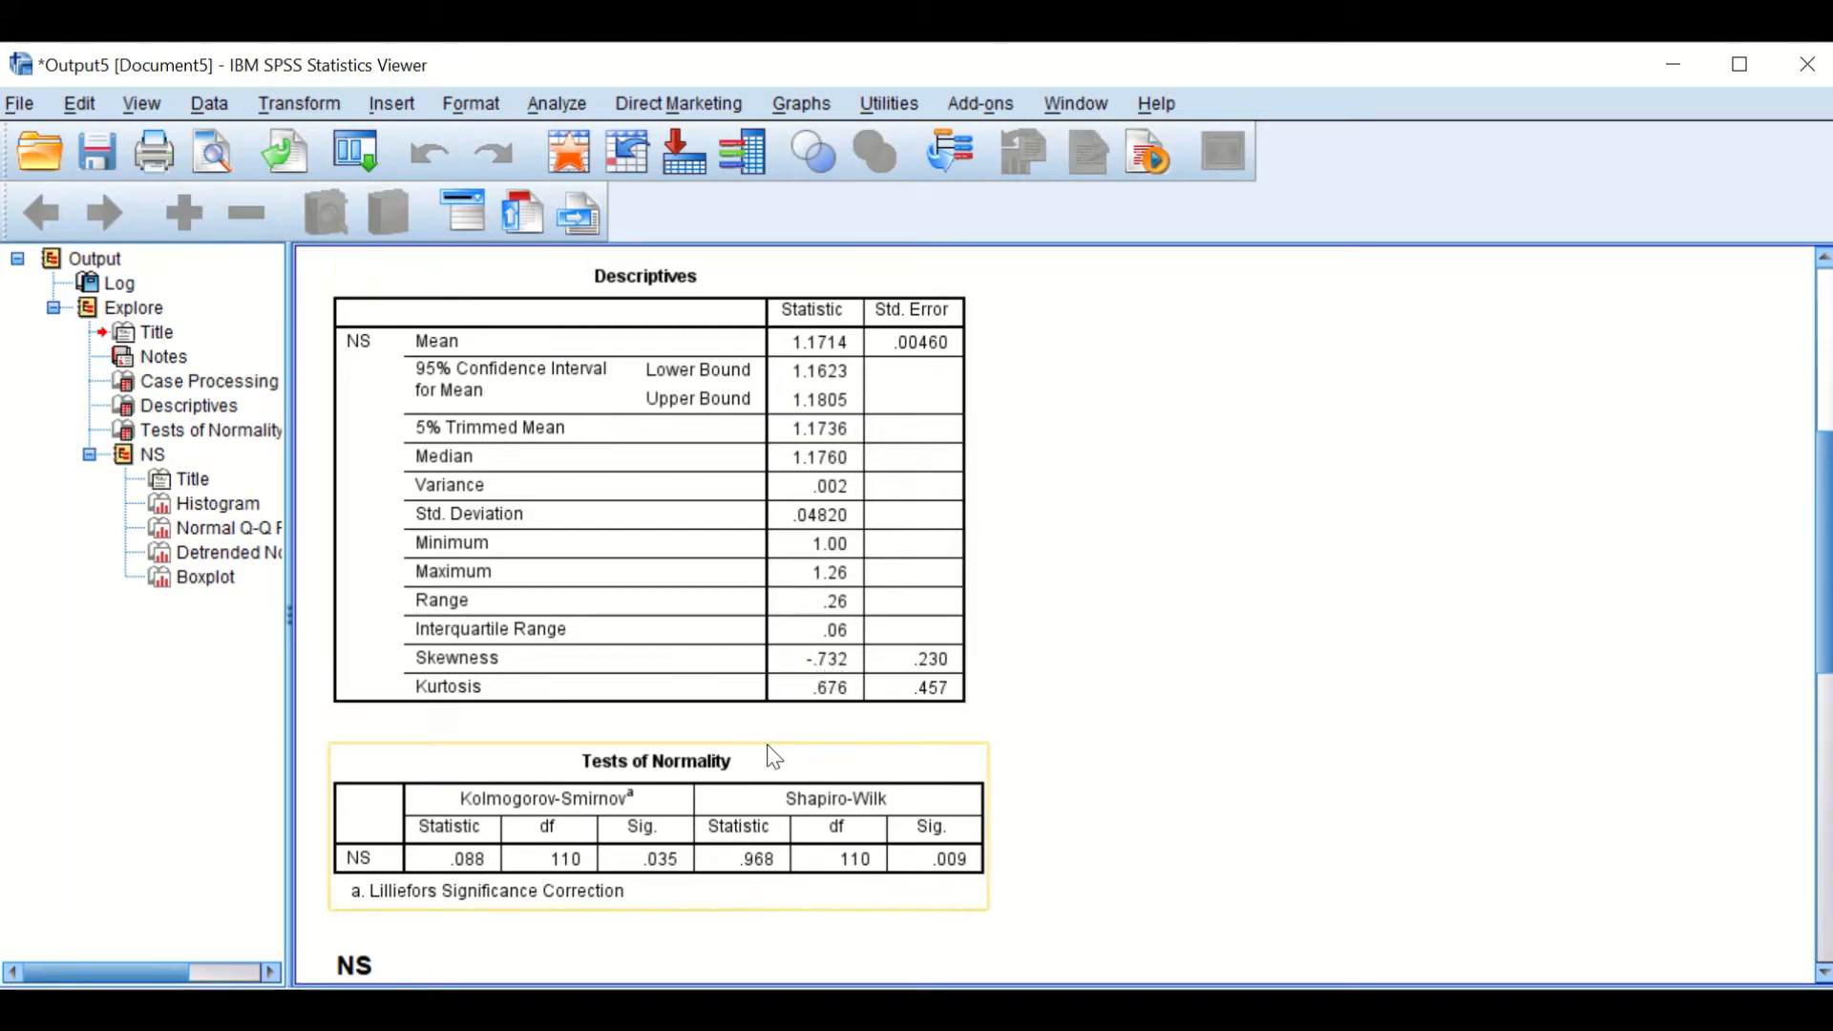
{"action": "left_click", "coordinate": [779, 705]}
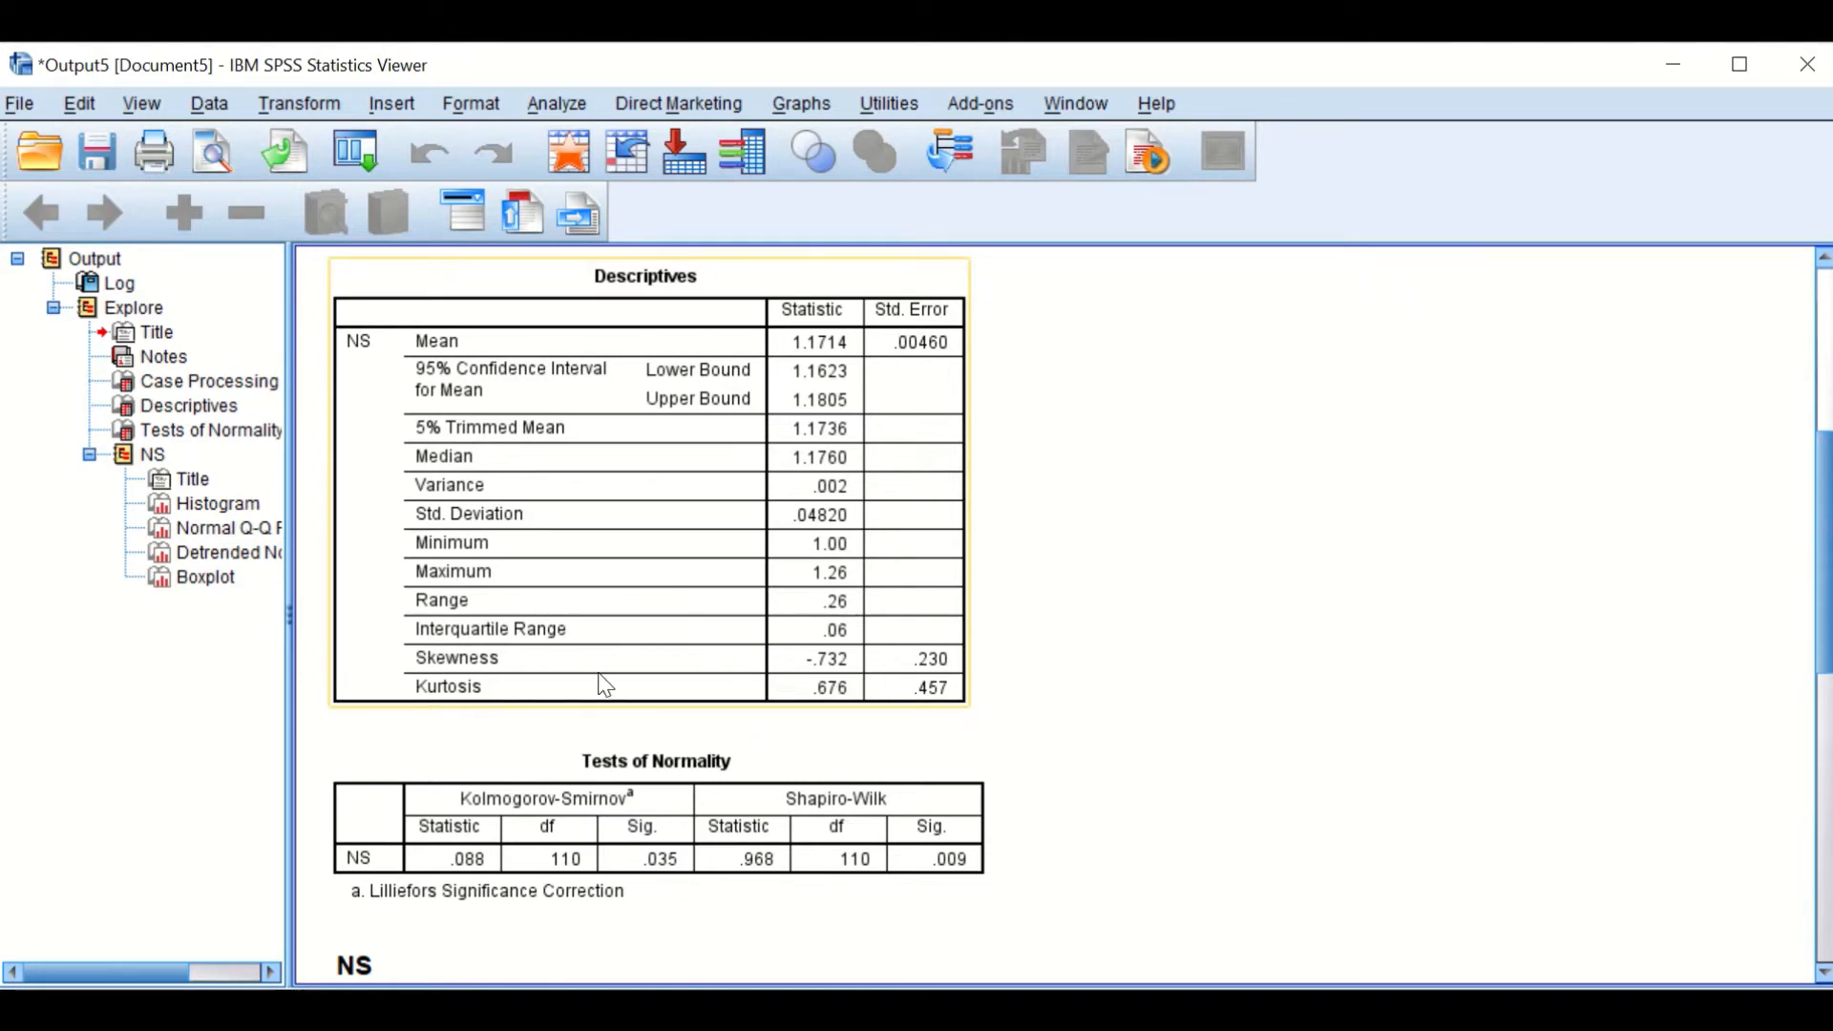
{"action": "scroll", "coordinate": [687, 763], "scroll_direction": "down", "scroll_amount": 3}
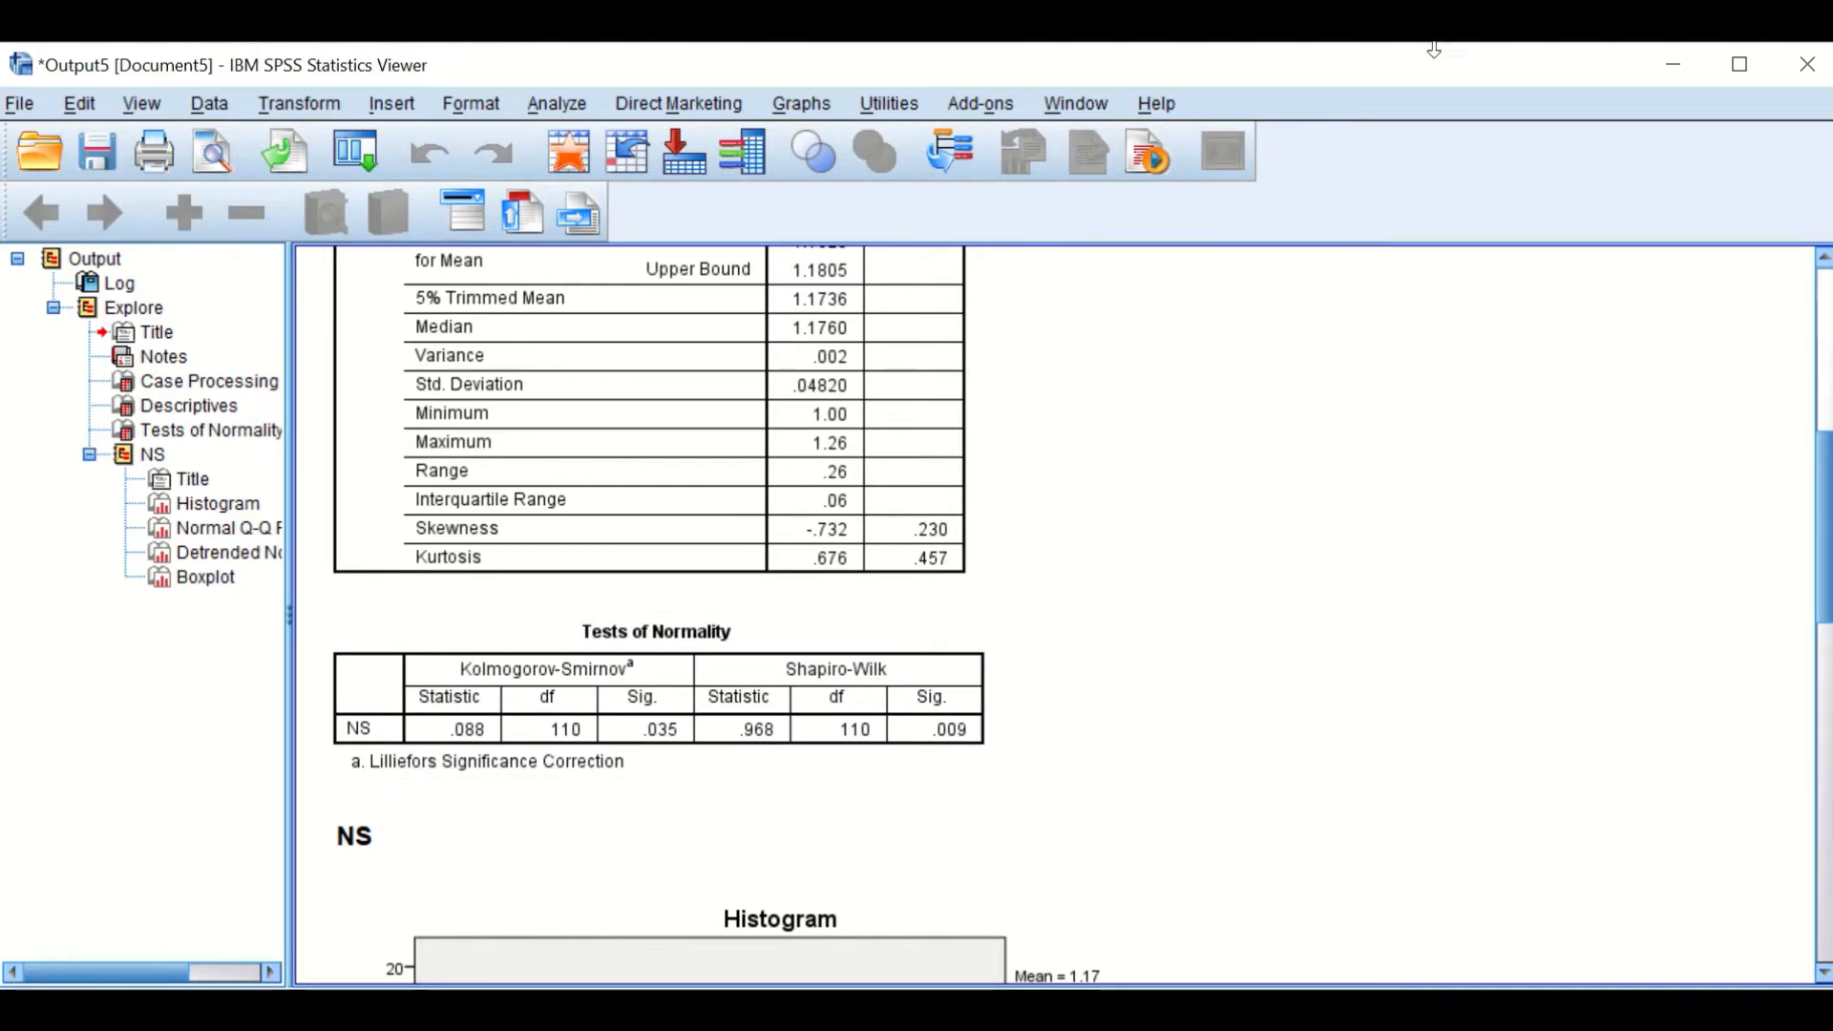
{"action": "left_click", "coordinate": [1671, 63]}
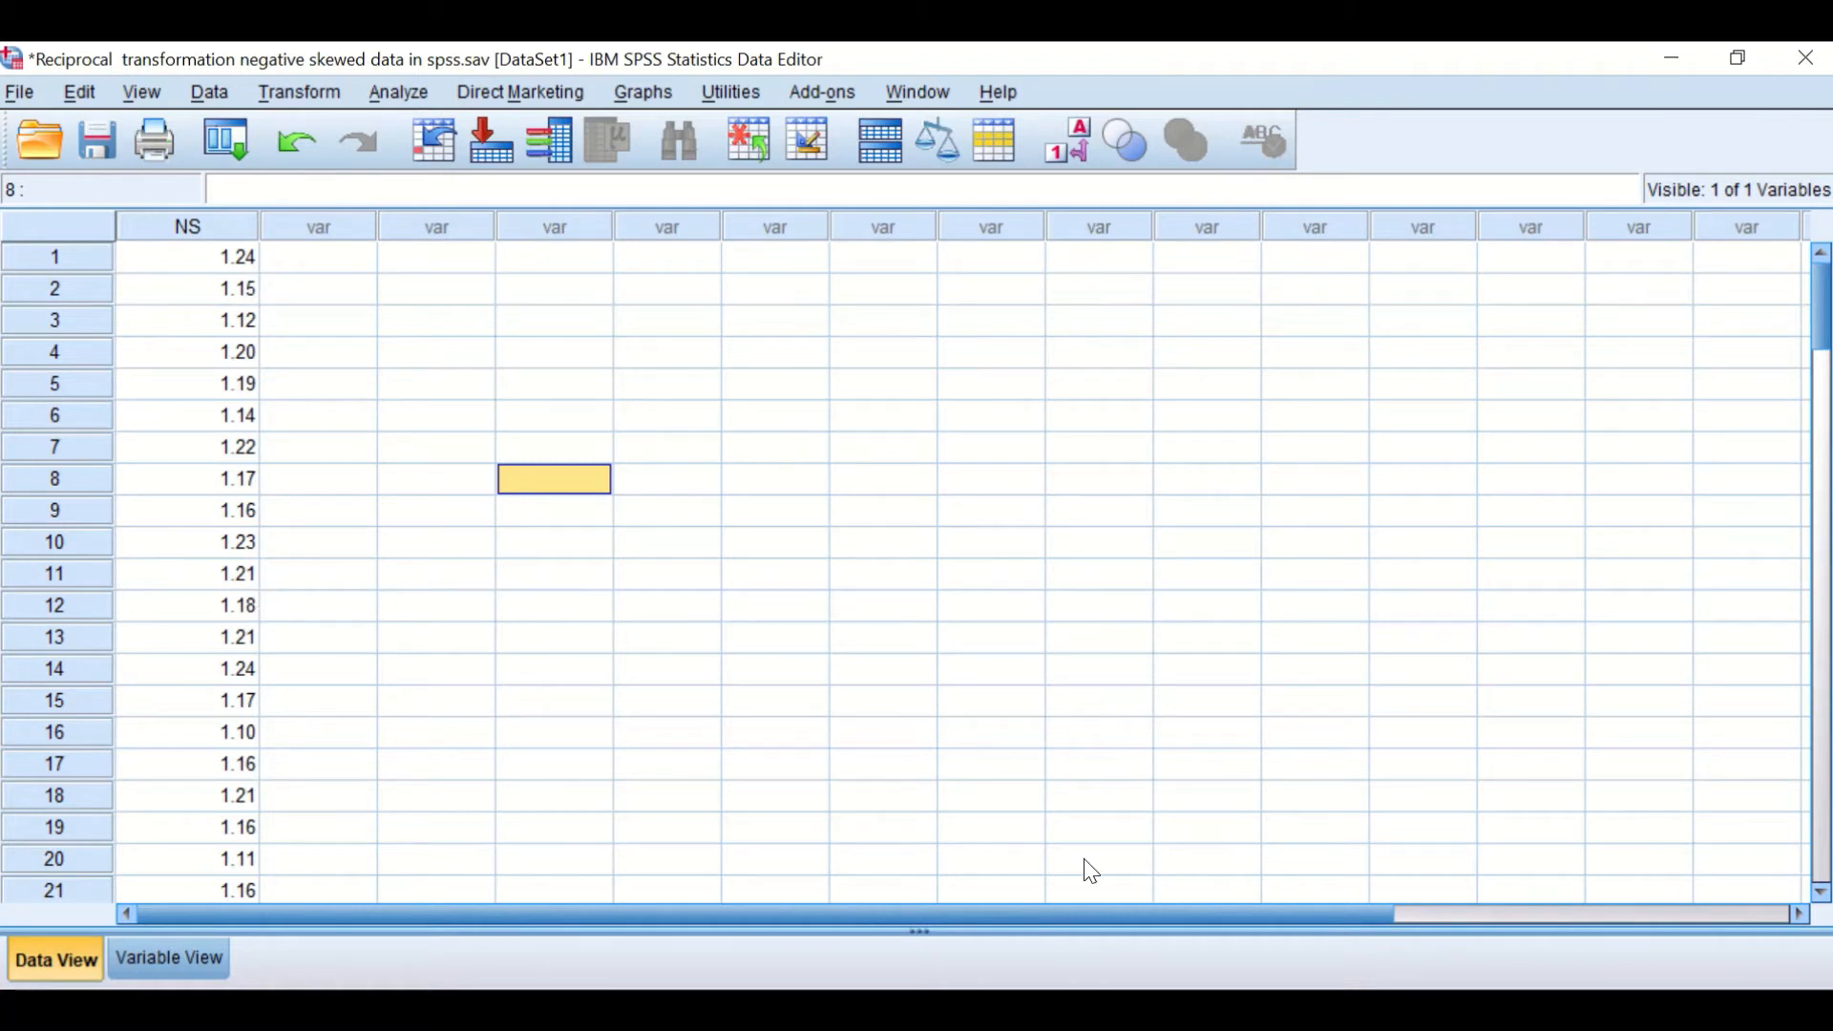
Start a new Compute Variable definition with the previous settings reset and name the target variable Reflection.
{"action": "left_click", "coordinate": [316, 99]}
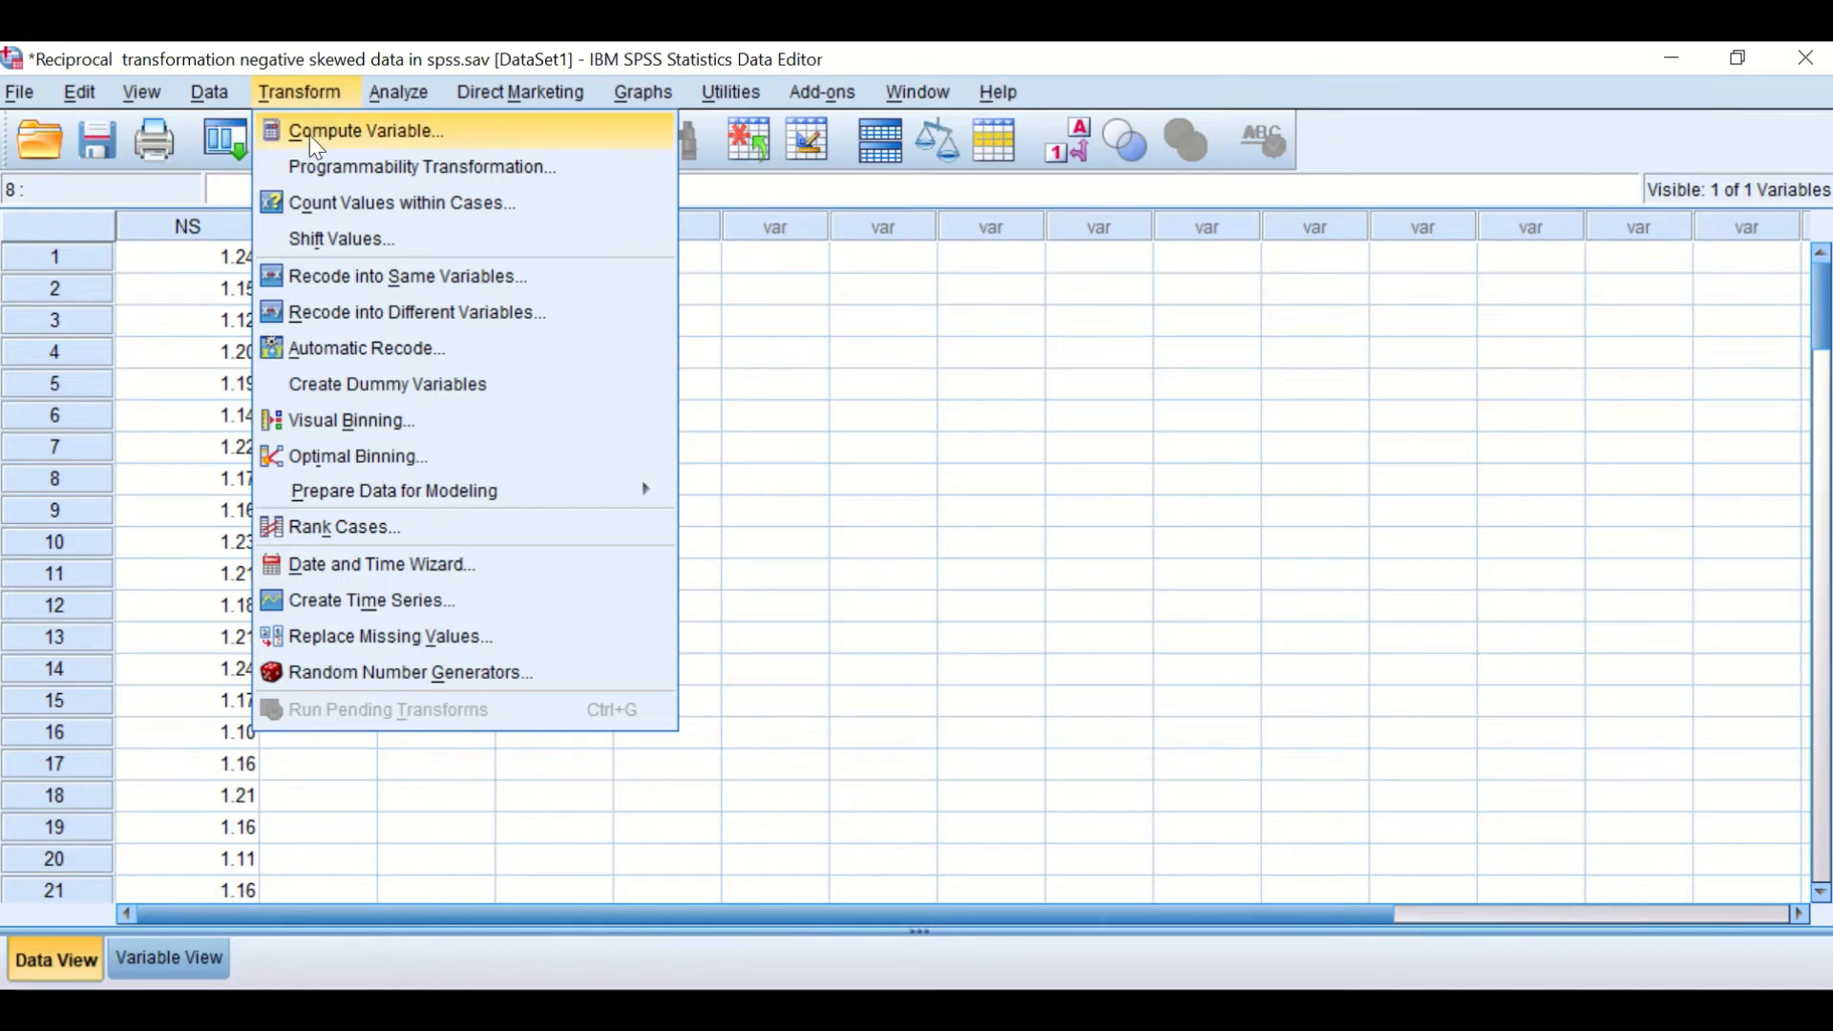
{"action": "left_click", "coordinate": [309, 133]}
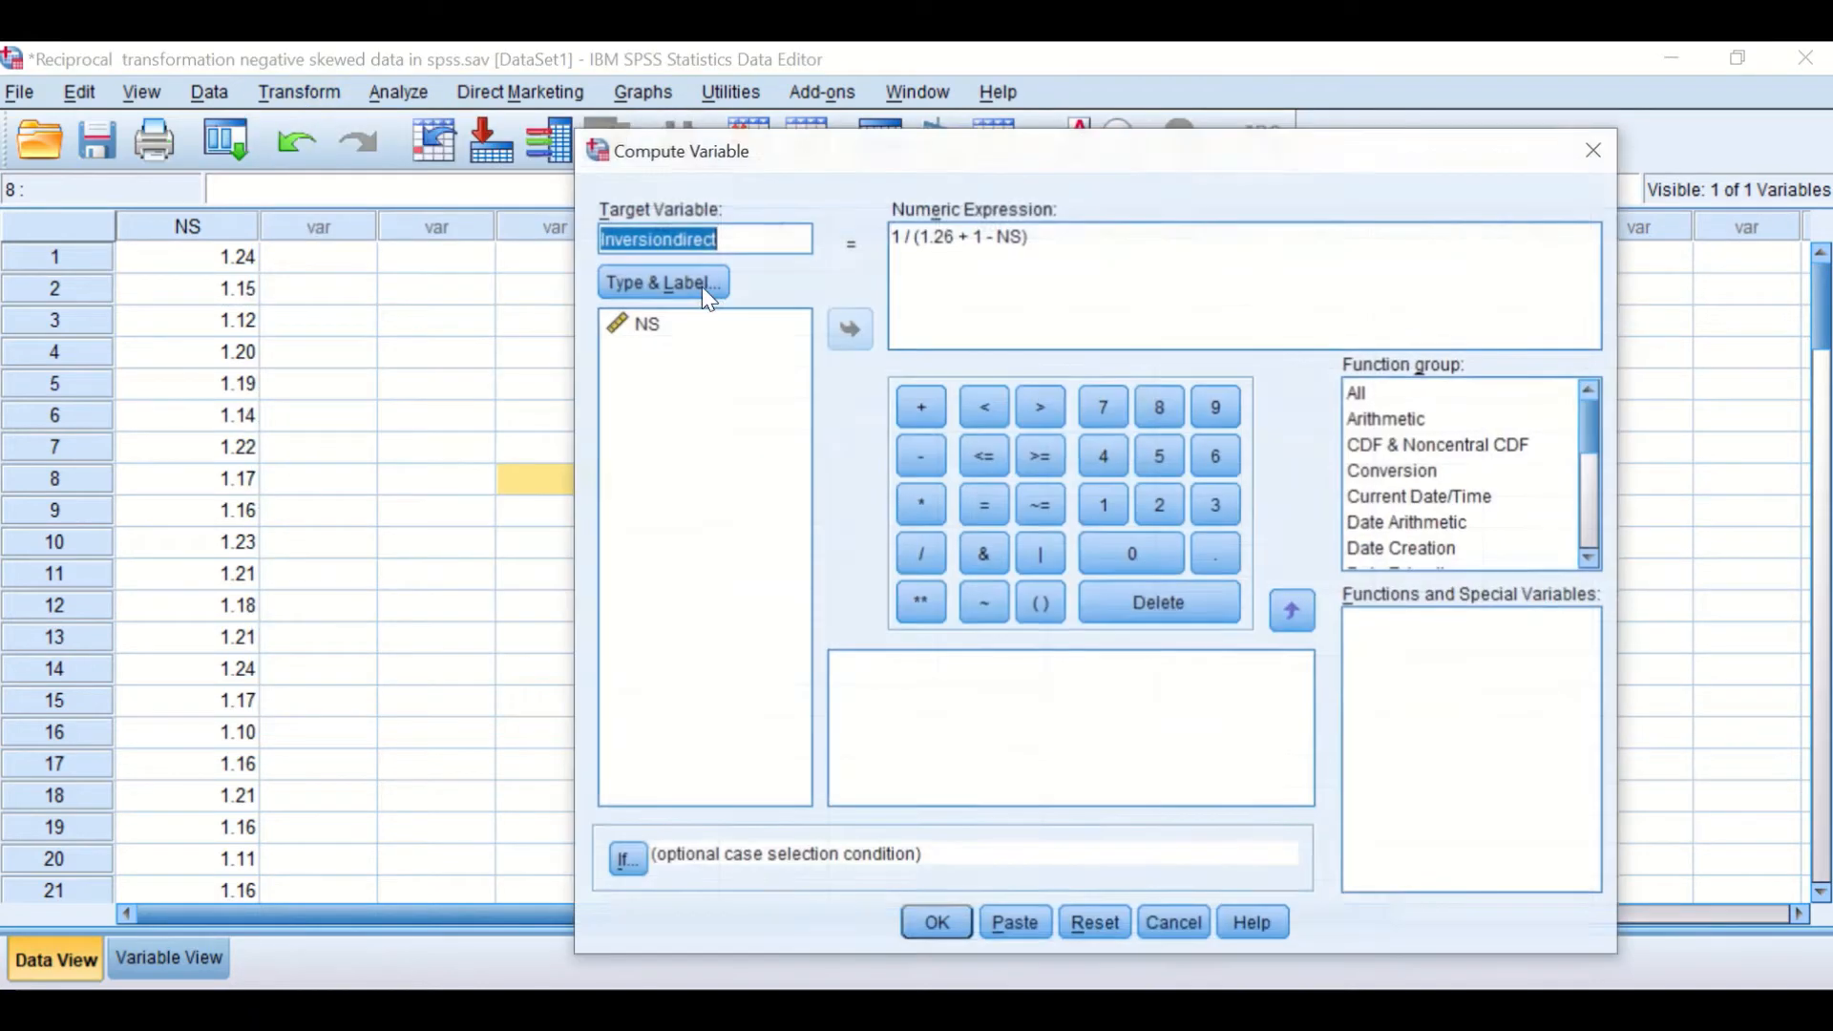
{"action": "left_click", "coordinate": [1094, 923]}
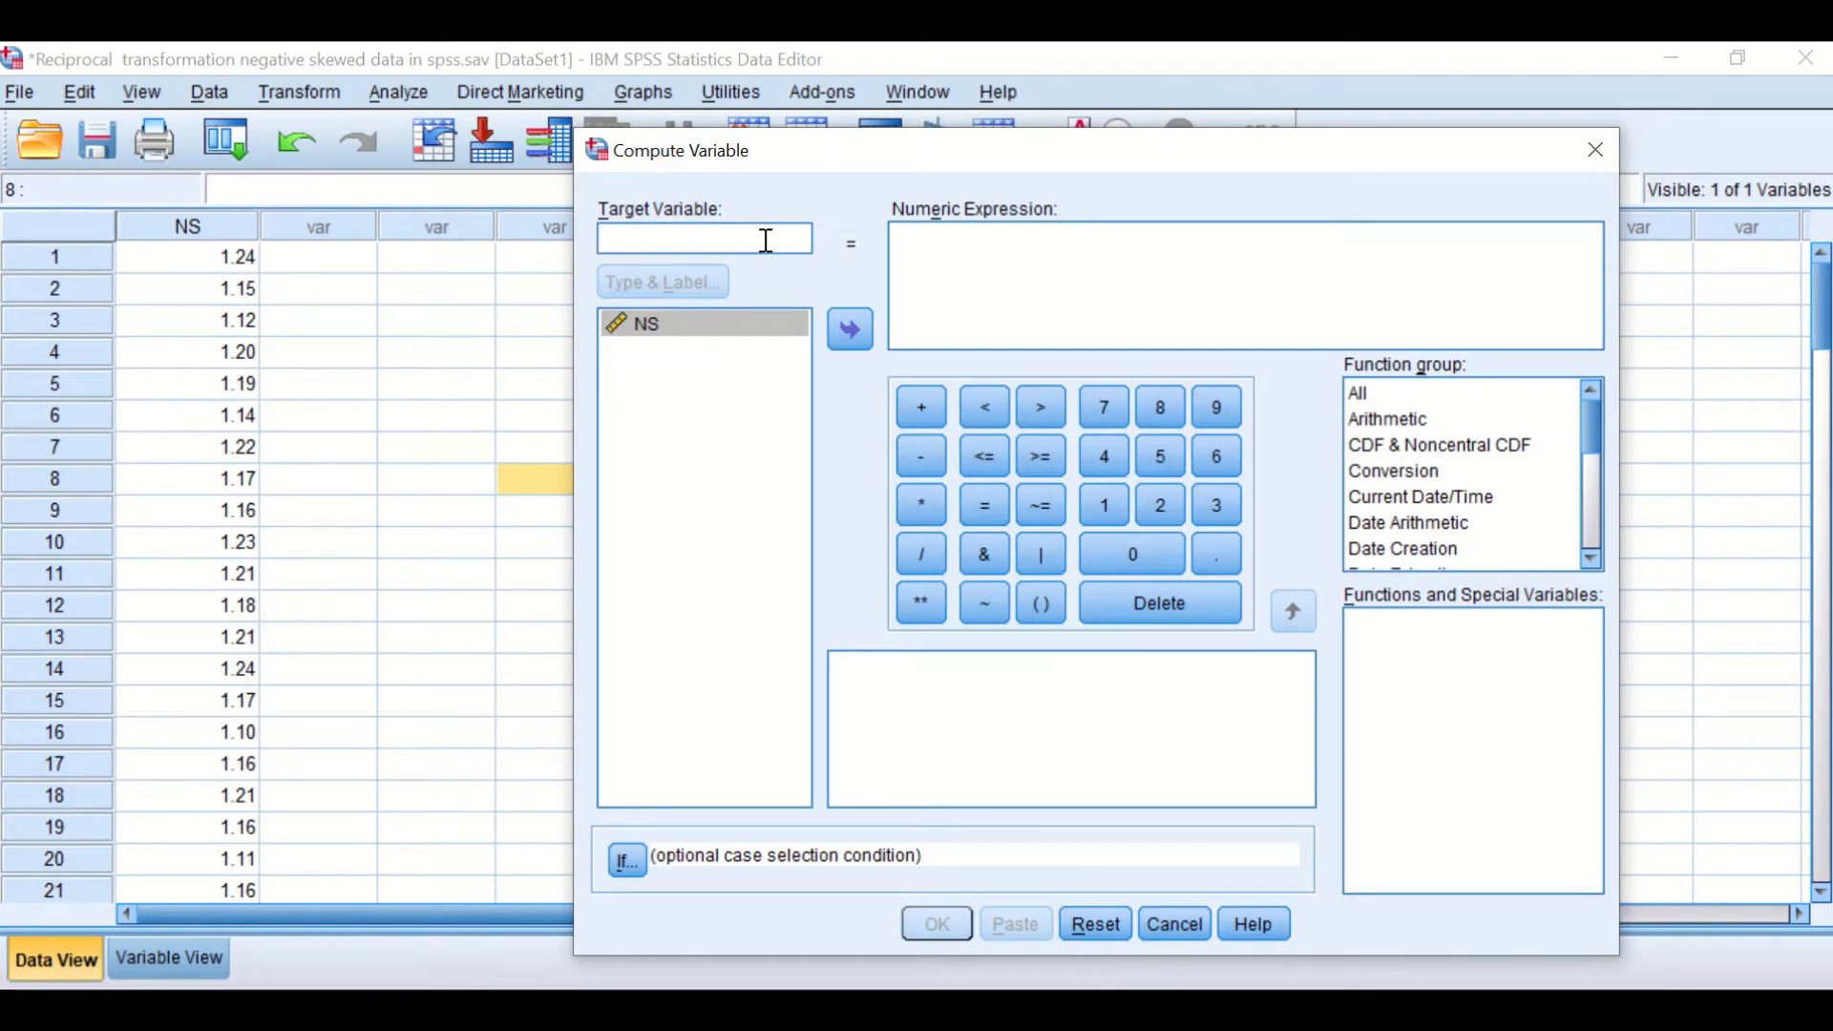
{"action": "type", "text": "Ref"}
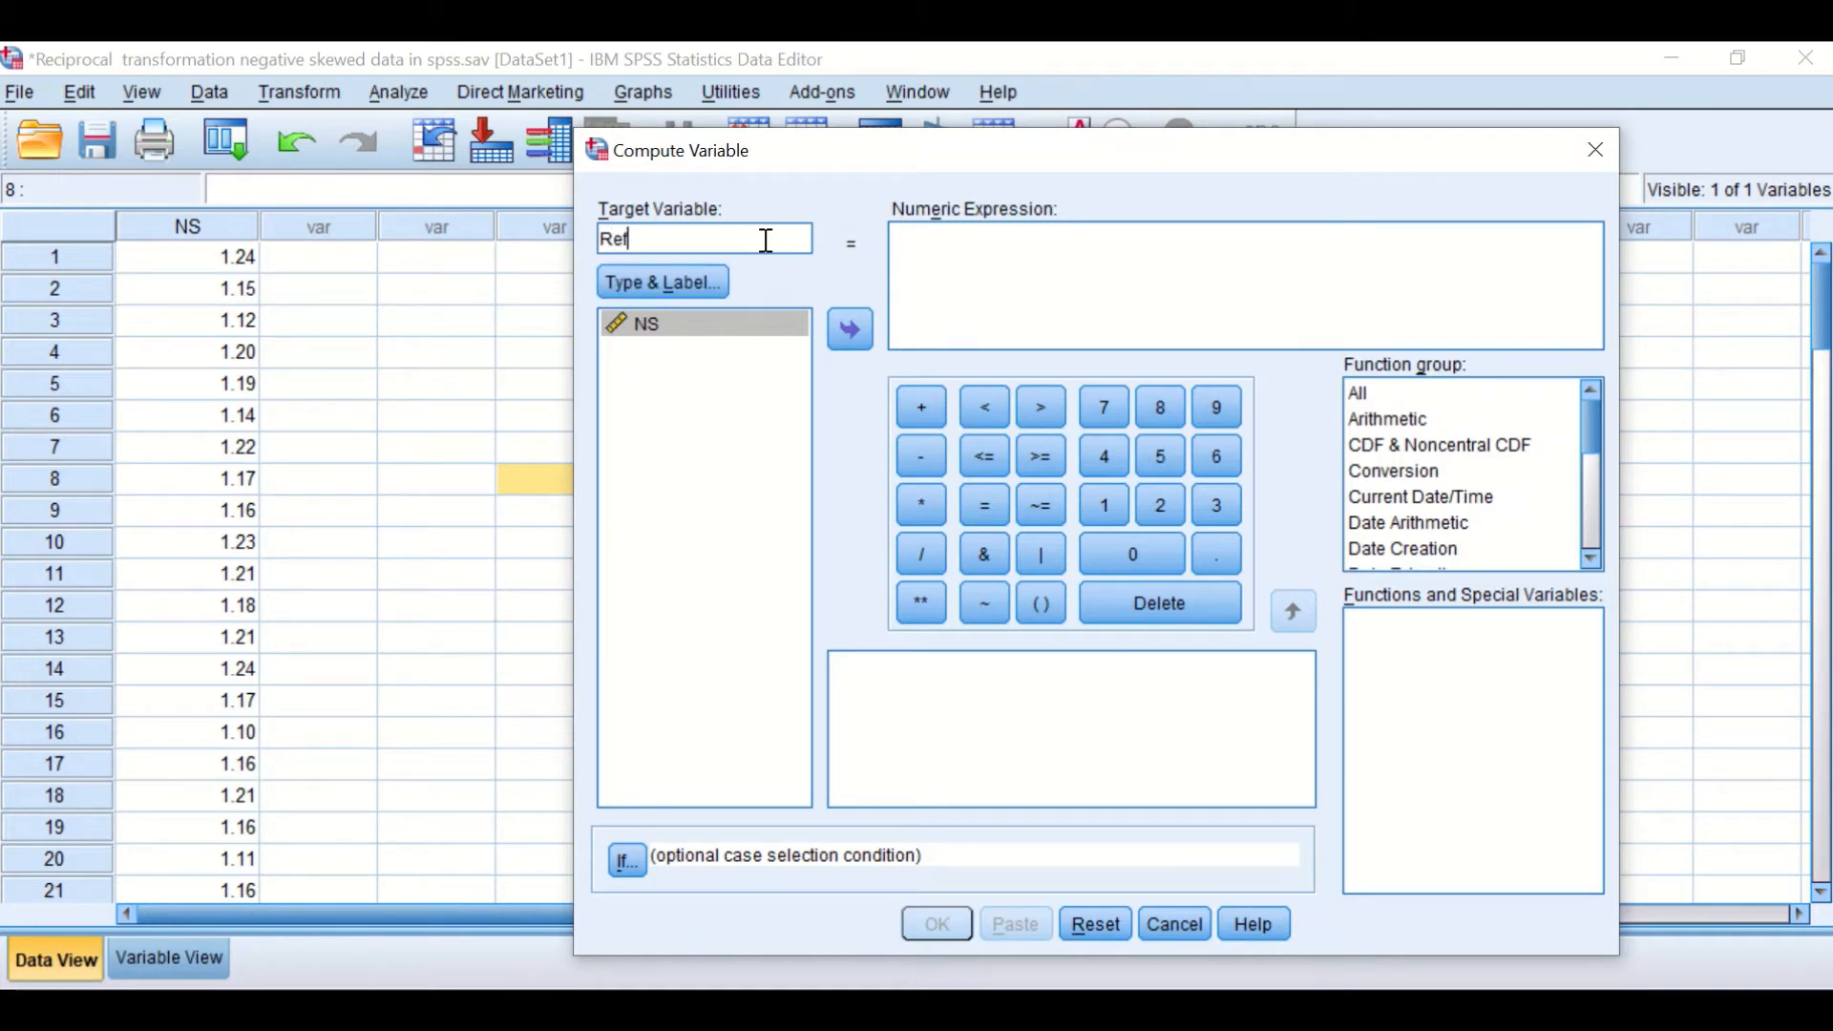
{"action": "type", "text": "elction"}
{"action": "key", "text": "BackSpace"}
{"action": "key", "text": "BackSpace"}
{"action": "key", "text": "BackSpace"}
{"action": "key", "text": "BackSpace"}
{"action": "key", "text": "BackSpace"}
{"action": "key", "text": "BackSpace"}
{"action": "key", "text": "BackSpace"}
{"action": "type", "text": "lection"}
Check the NS maximum in the Descriptives output and compute Reflection with the numeric expression 1.26 + 1 - NS.
{"action": "left_click", "coordinate": [1027, 250]}
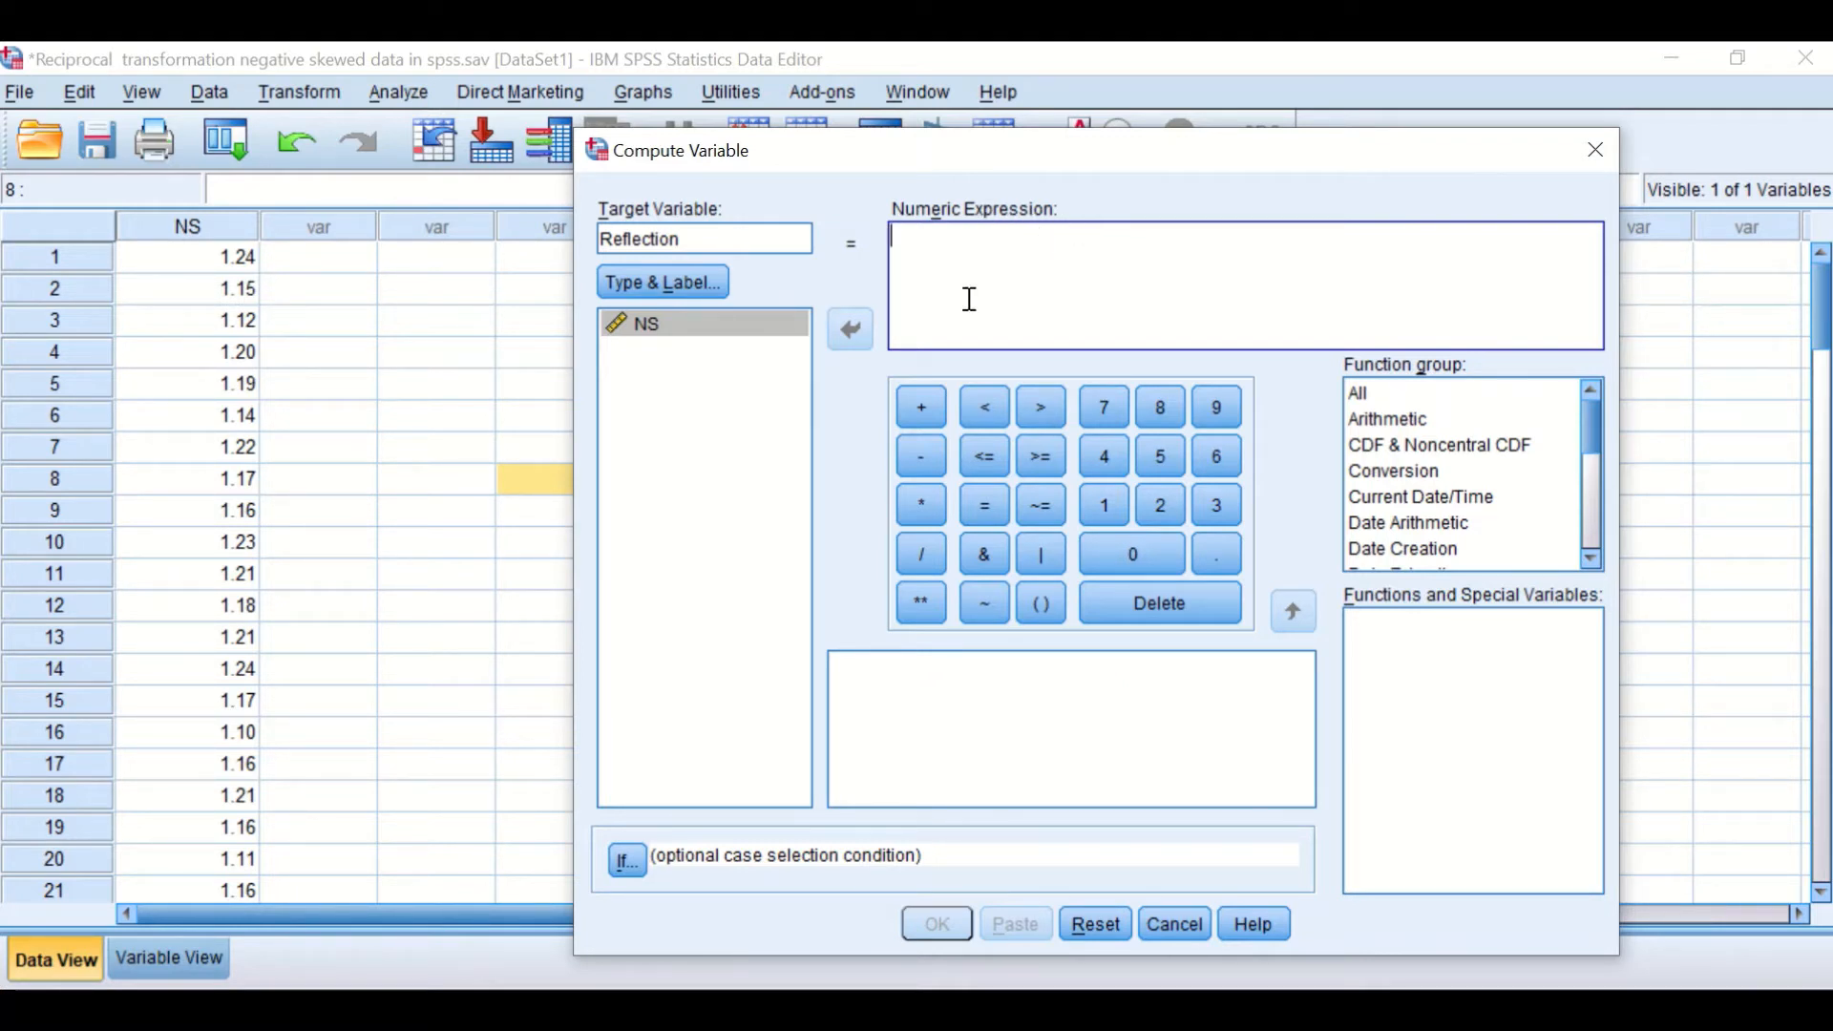
{"action": "left_click_drag", "start_coordinate": [980, 159], "coordinate": [1130, 171]}
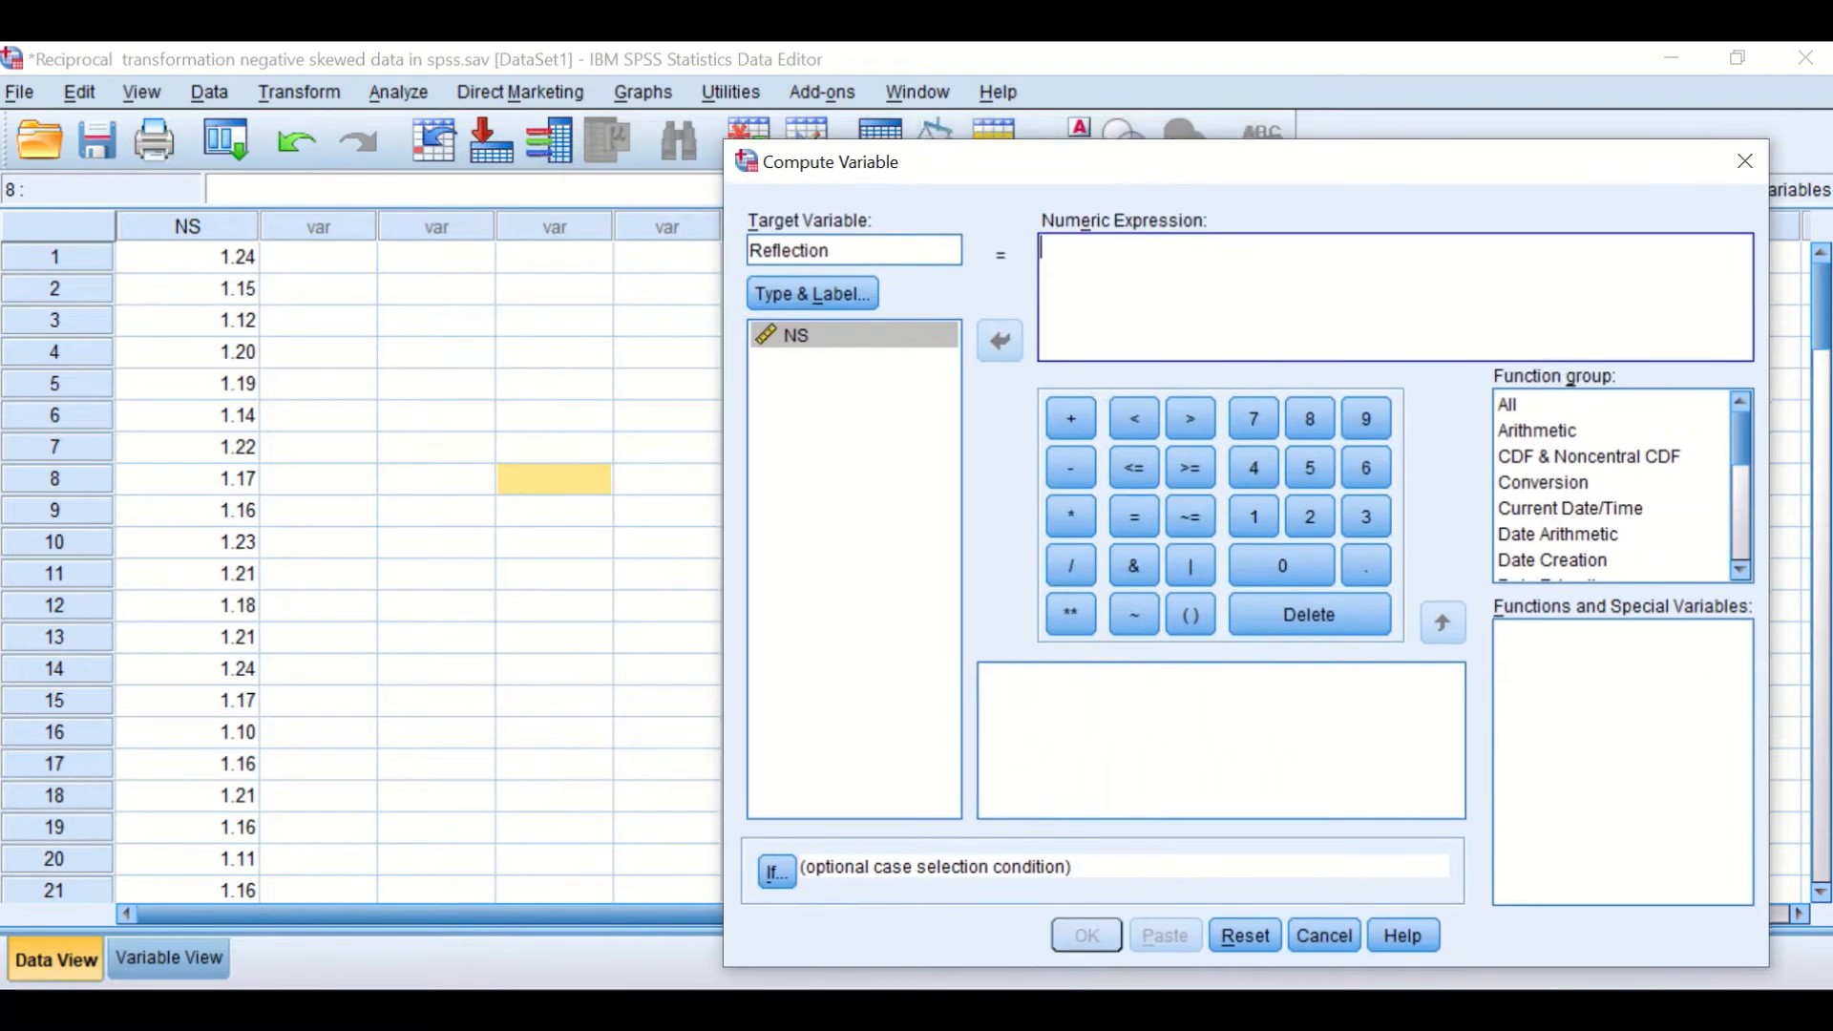
{"action": "mouse_move", "coordinate": [1156, 1010]}
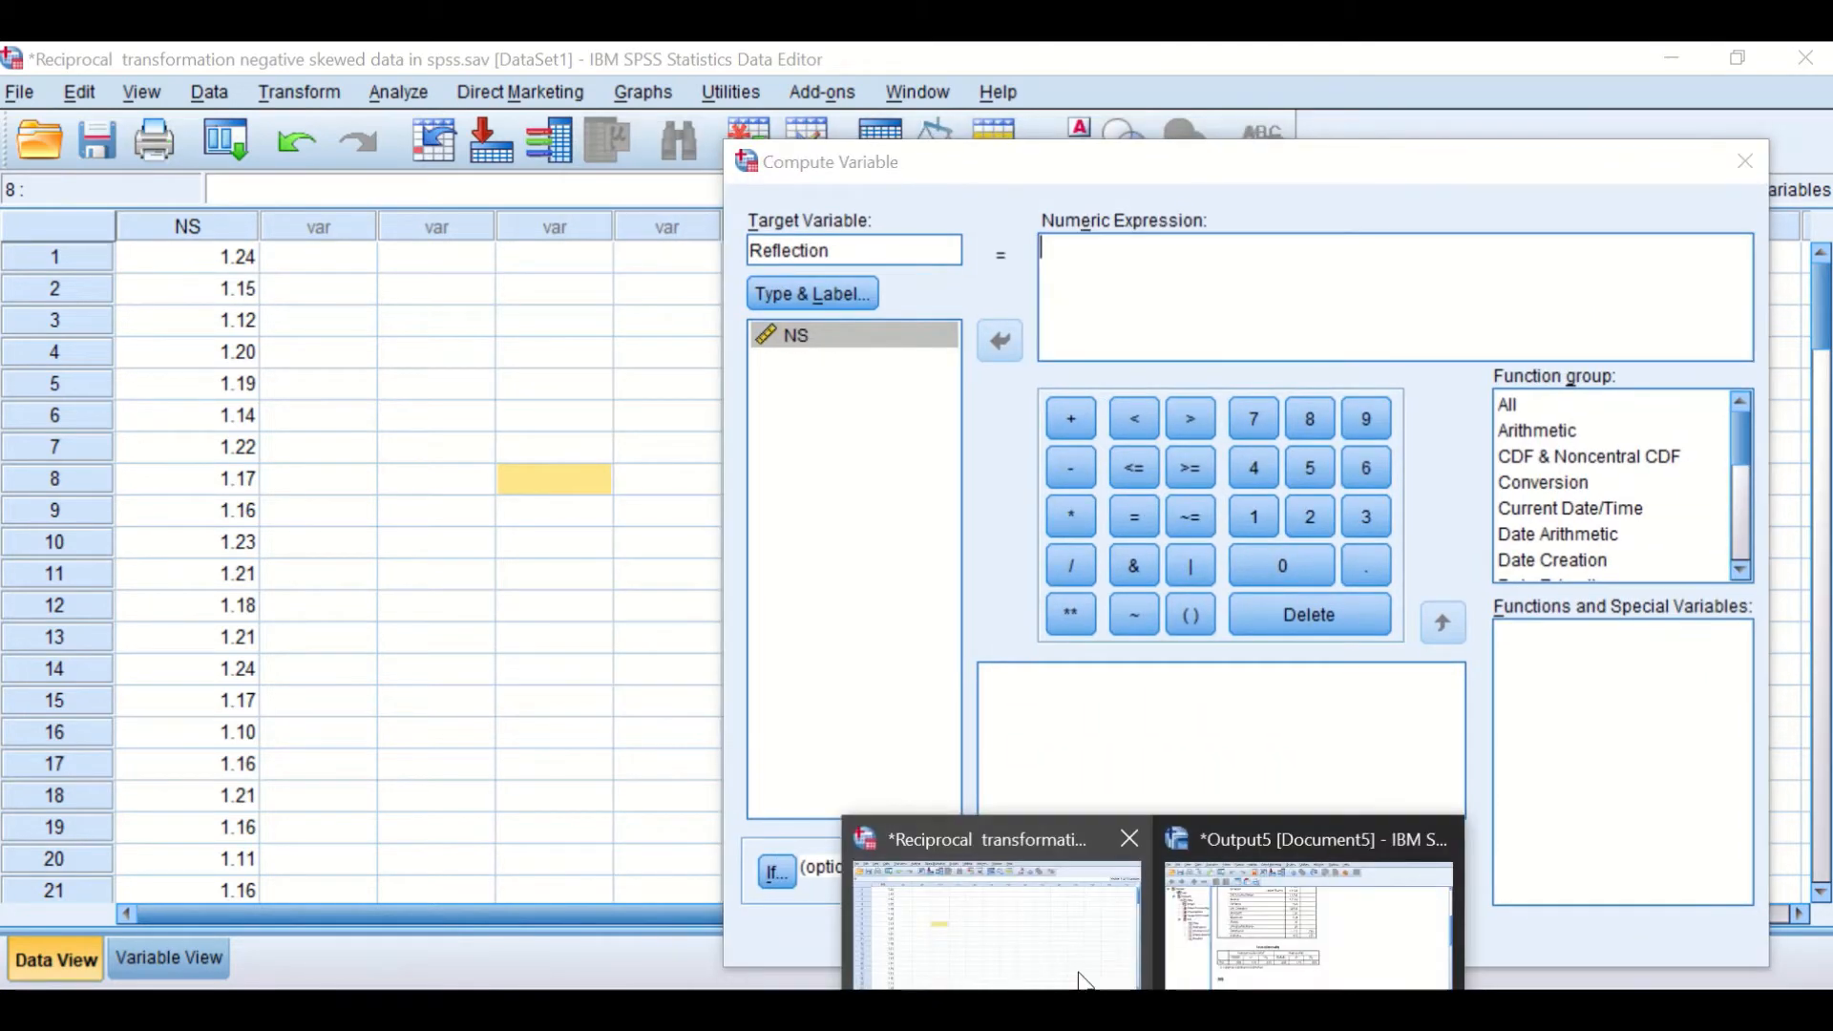
{"action": "left_click", "coordinate": [1223, 926]}
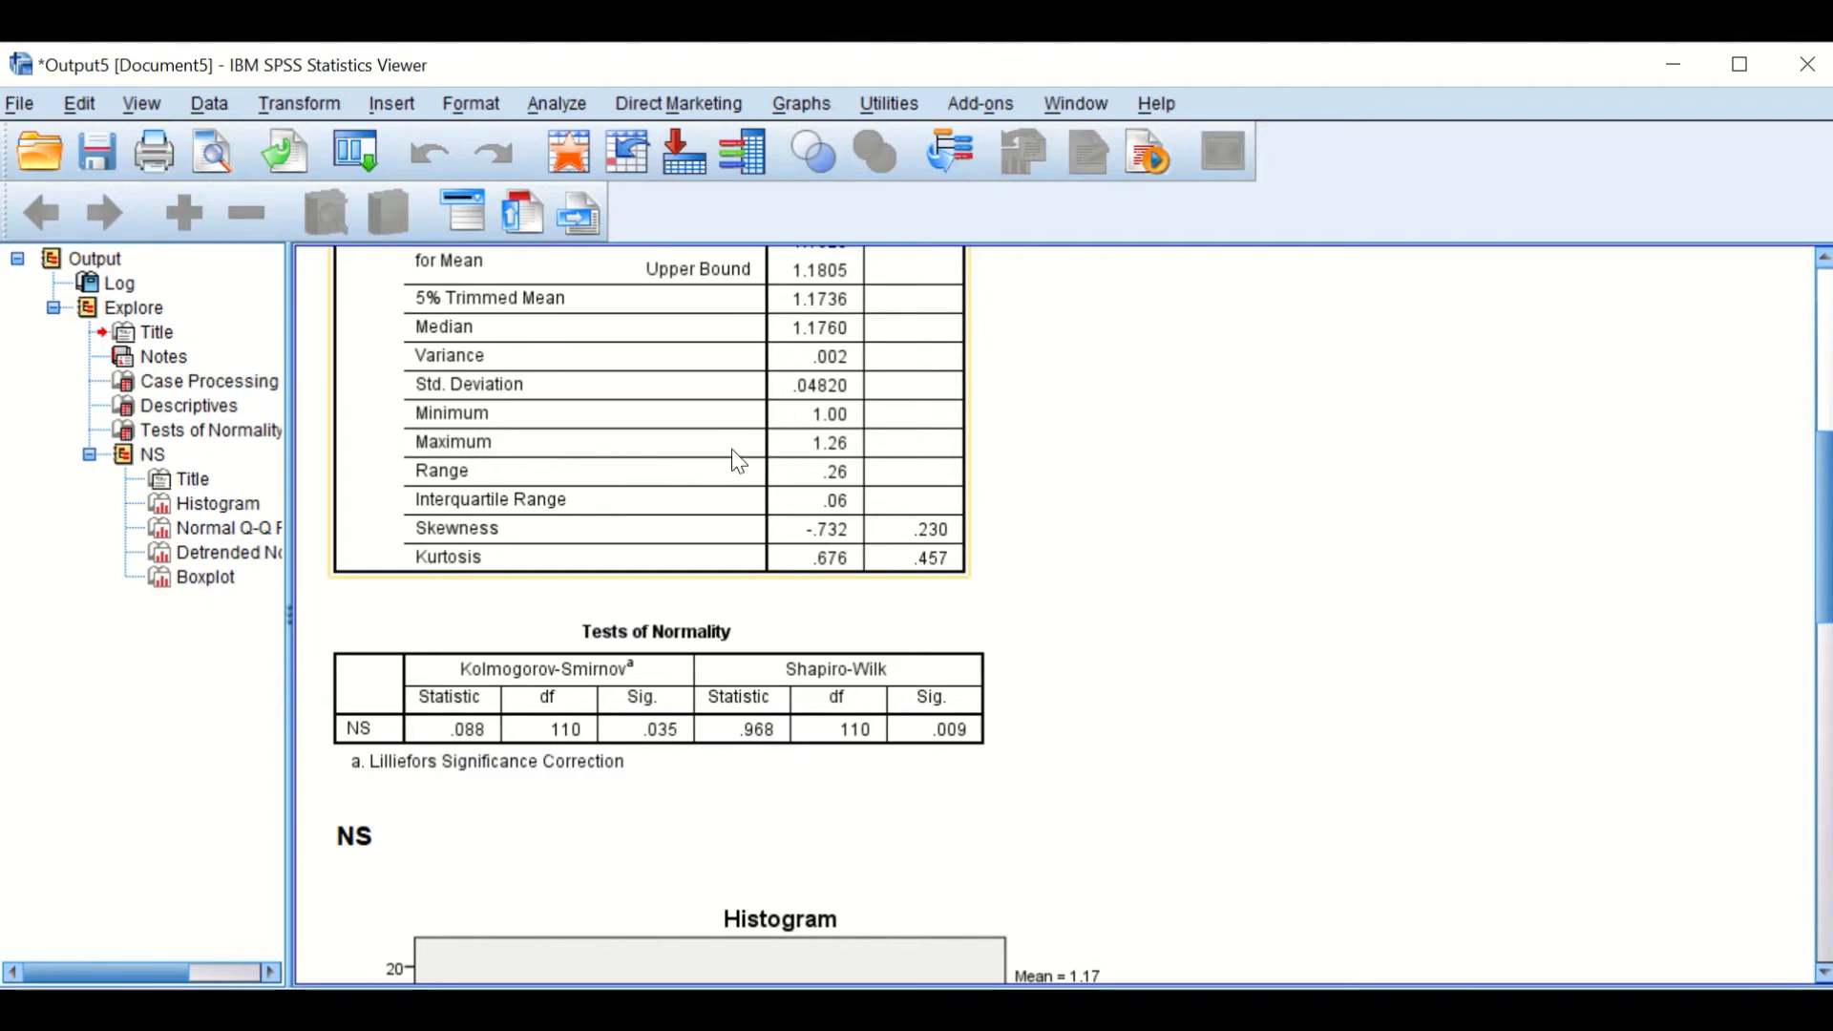
{"action": "scroll", "coordinate": [630, 489], "scroll_direction": "up", "scroll_amount": 3}
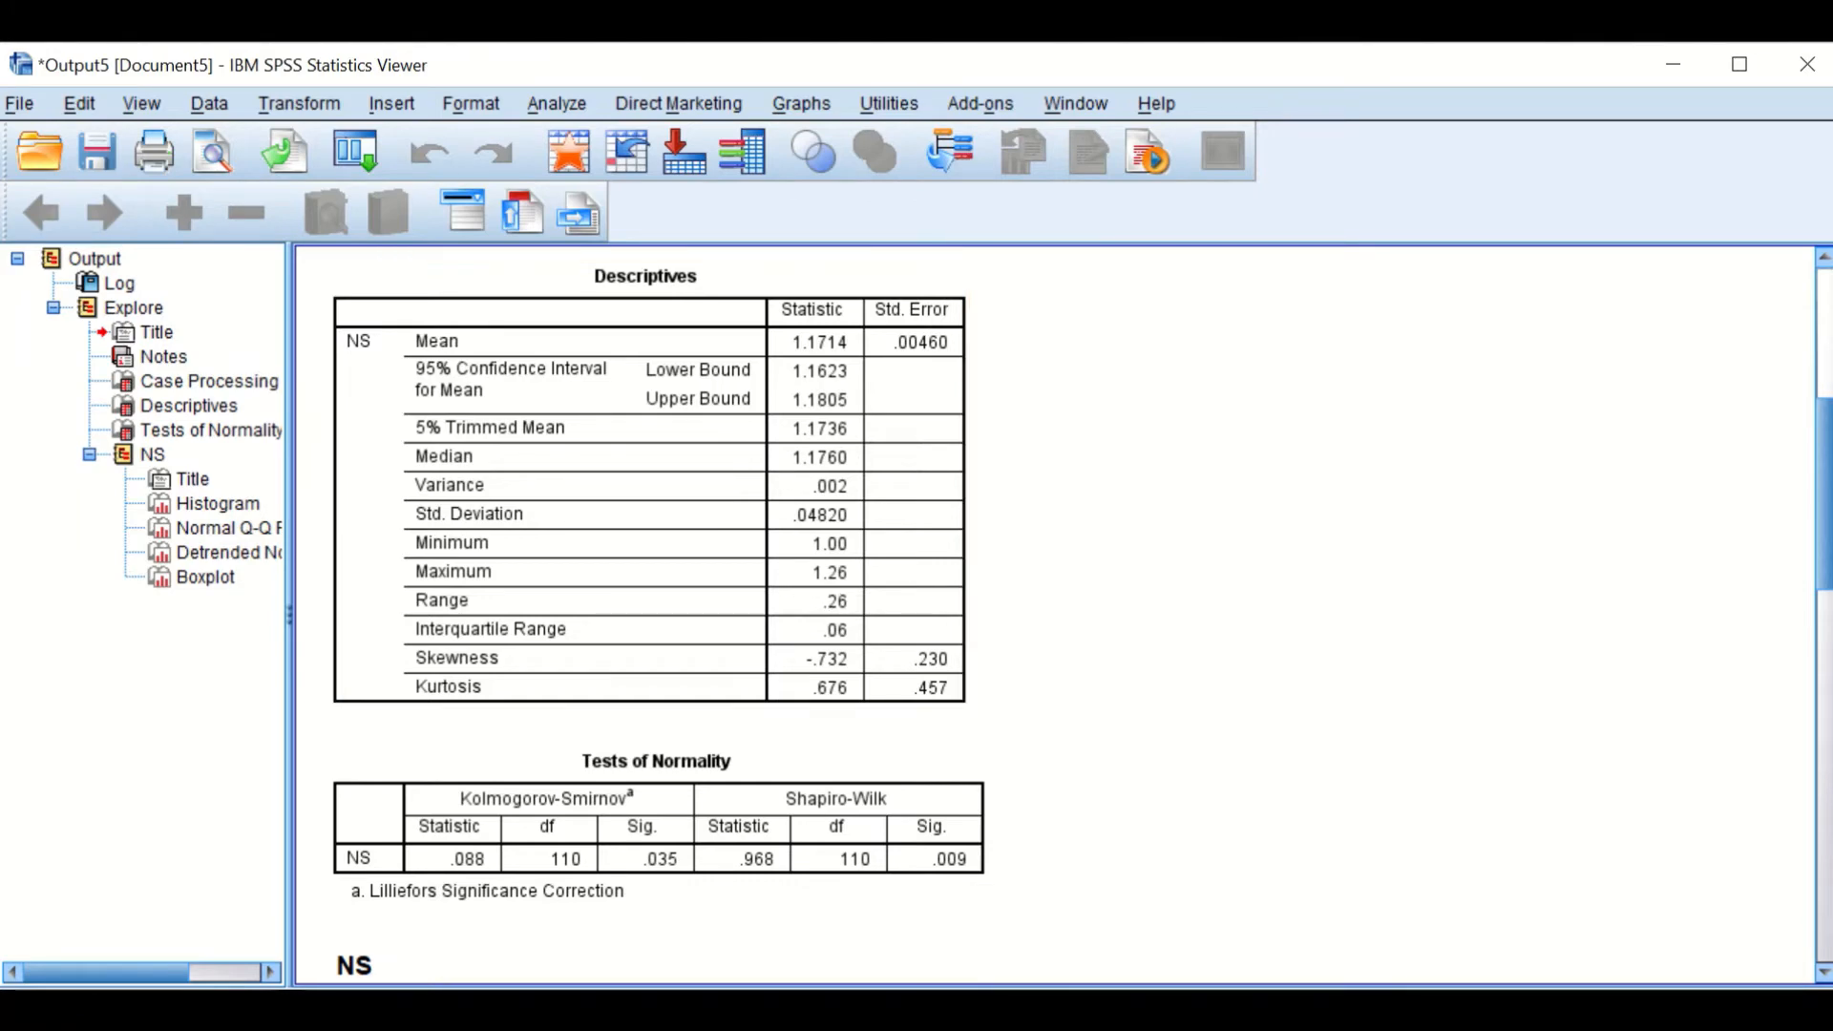
{"action": "left_click", "coordinate": [993, 916]}
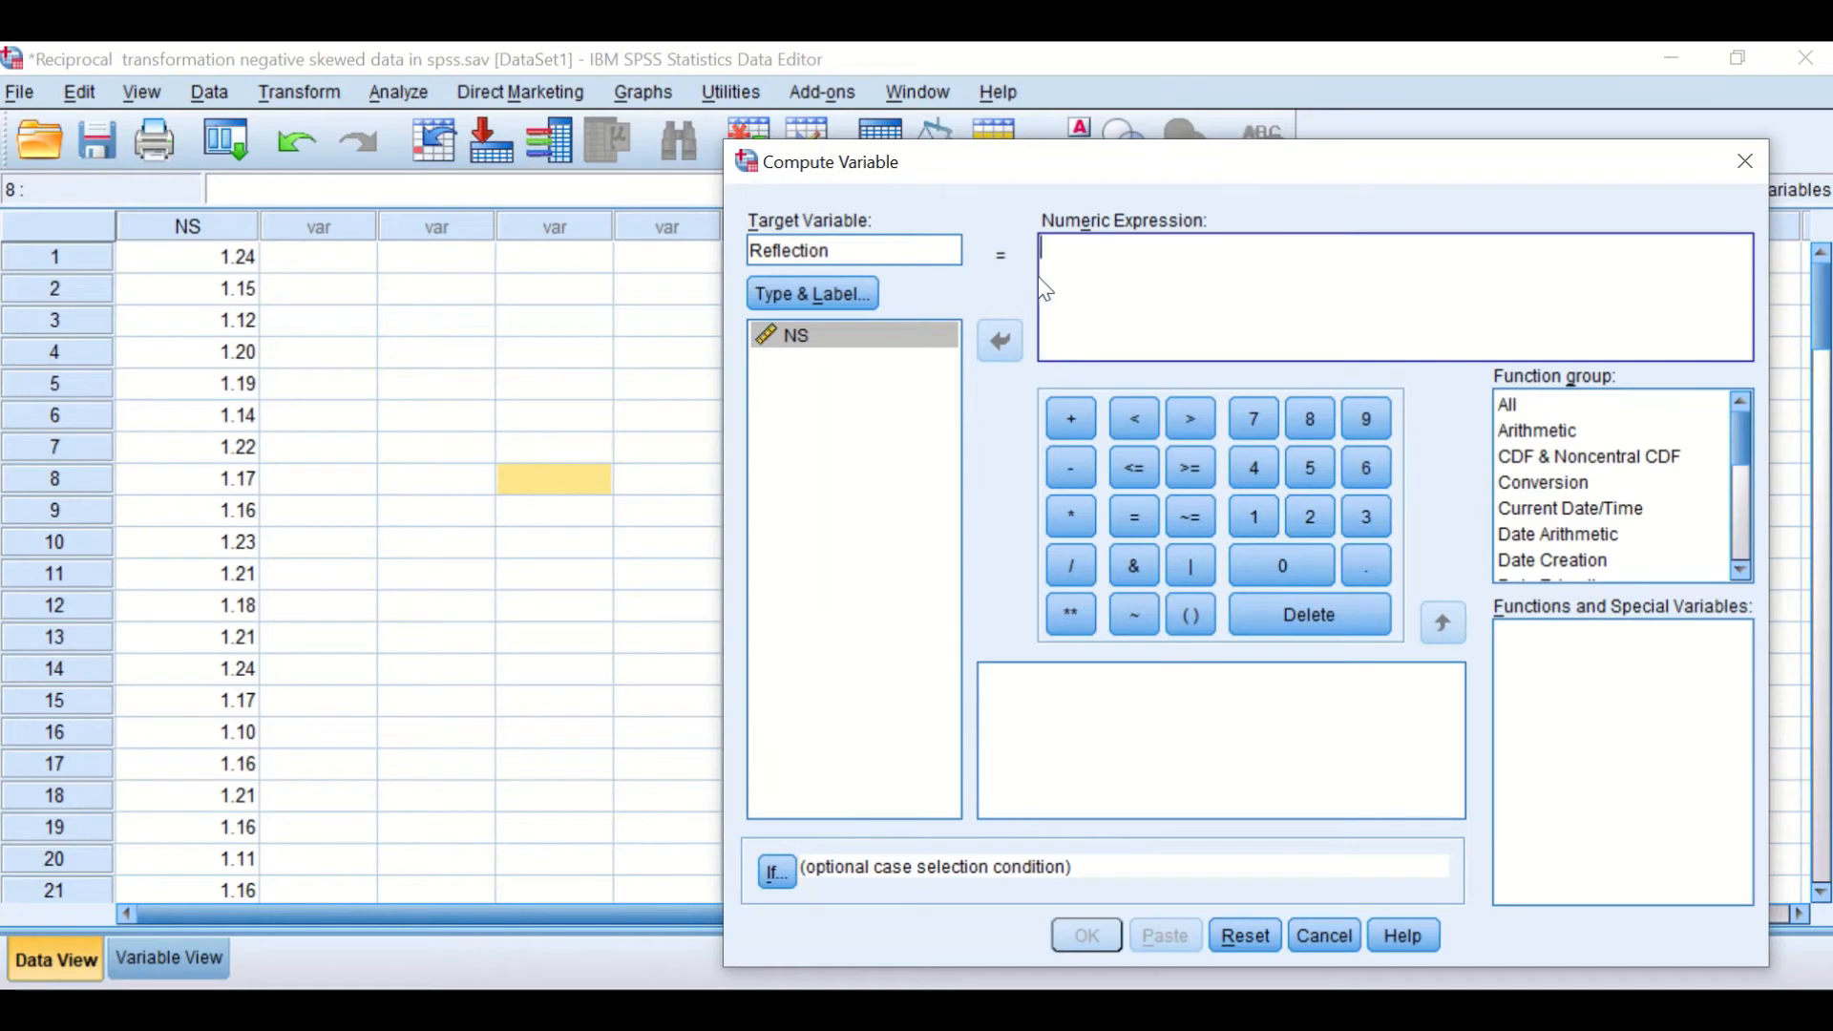
{"action": "type", "text": "1"}
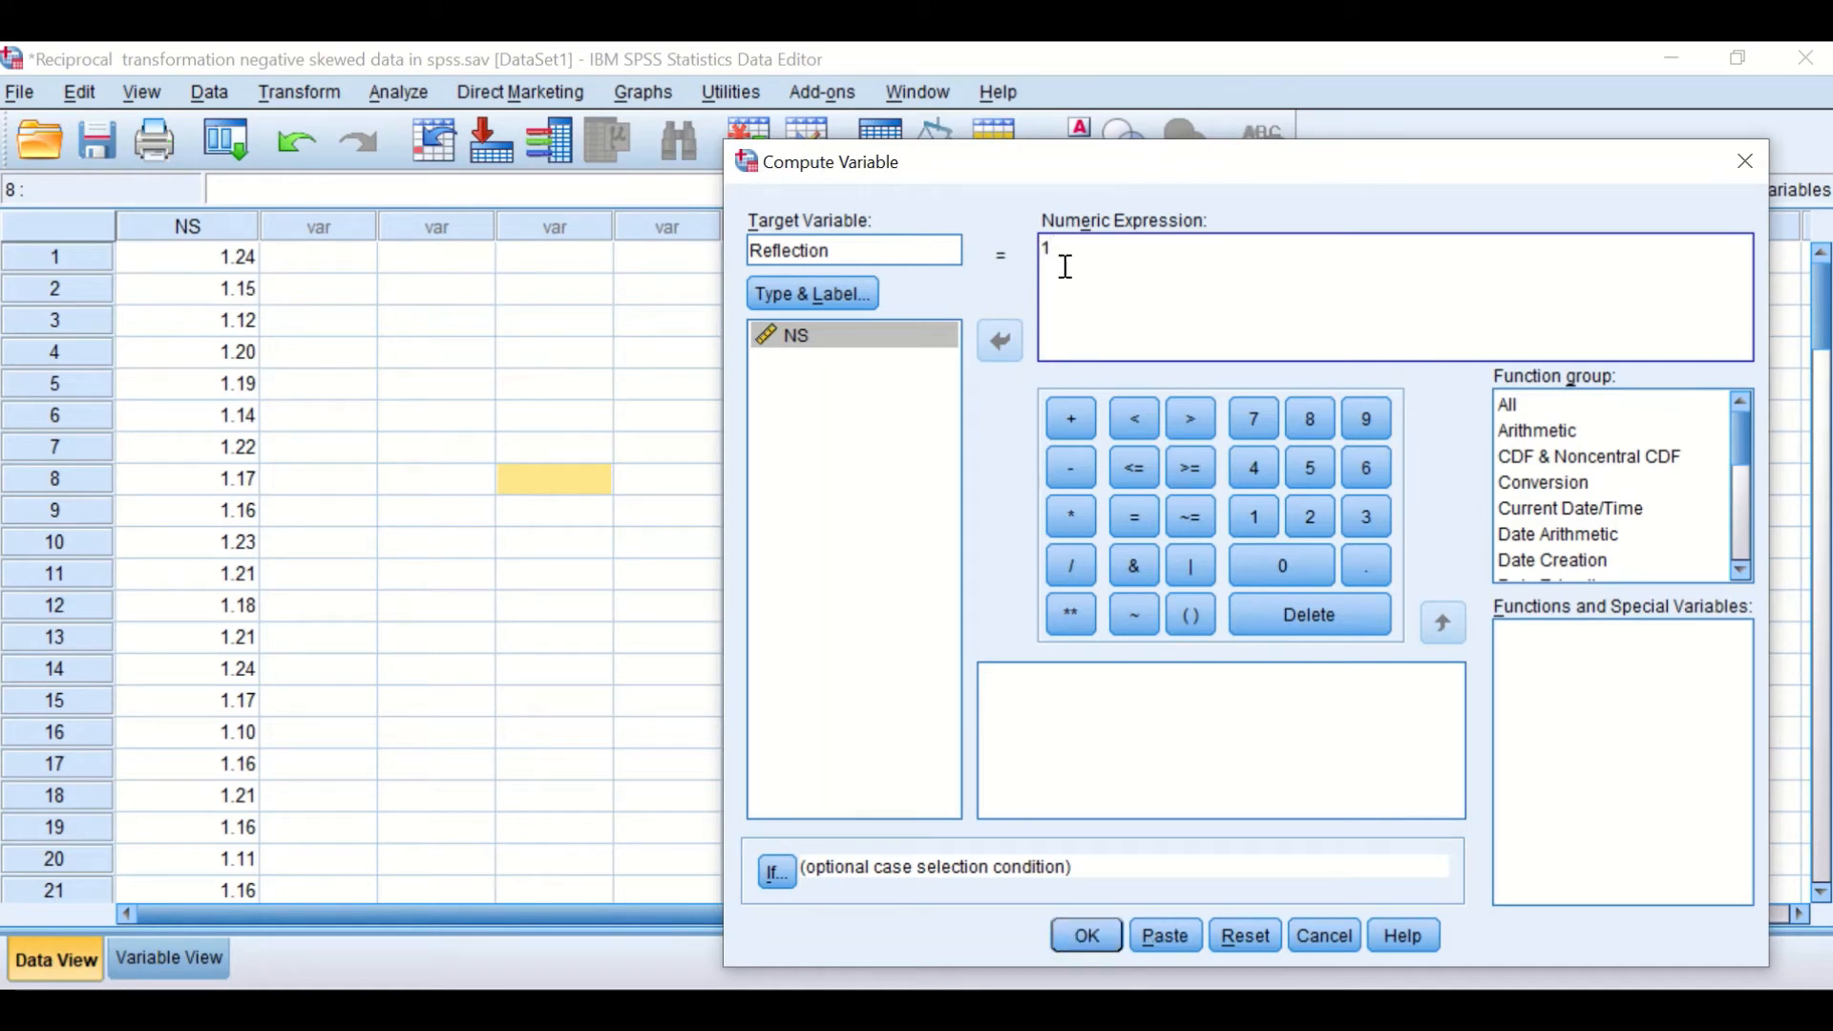
{"action": "type", "text": ".26"}
{"action": "left_click", "coordinate": [1072, 418]}
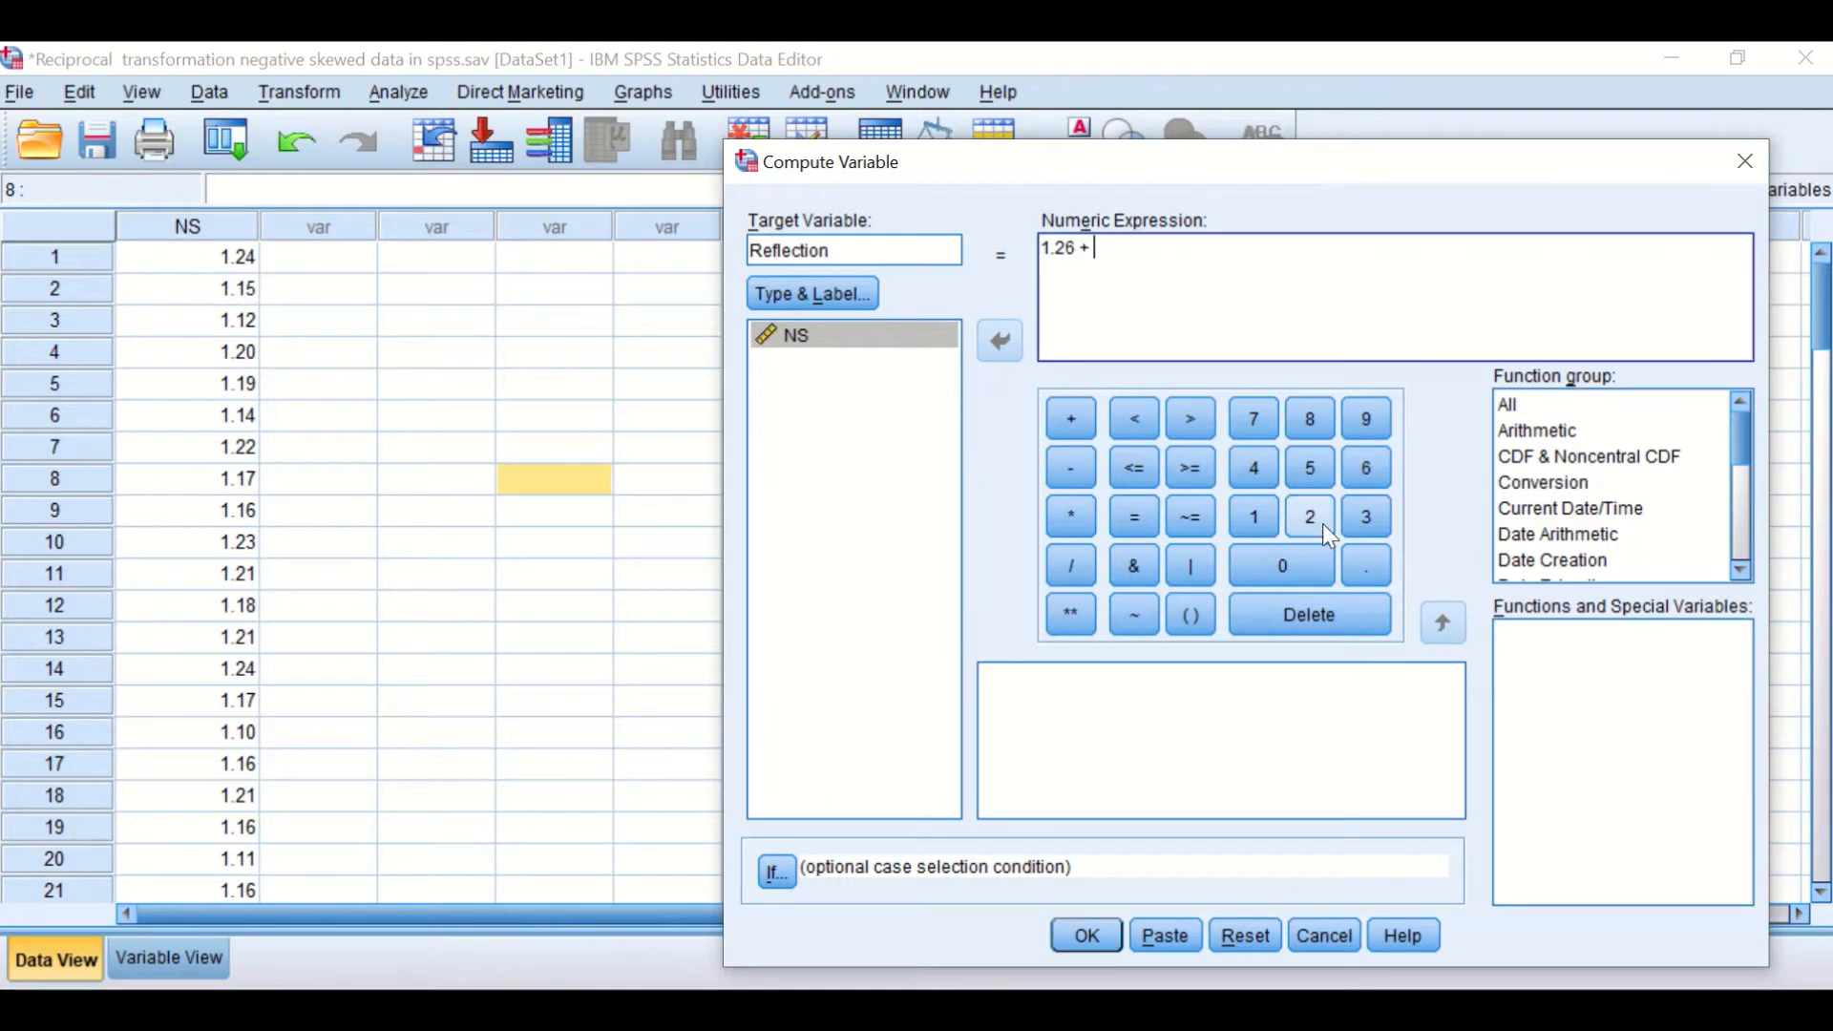
{"action": "left_click", "coordinate": [1253, 517]}
{"action": "left_click", "coordinate": [1000, 346]}
{"action": "left_click", "coordinate": [1085, 934]}
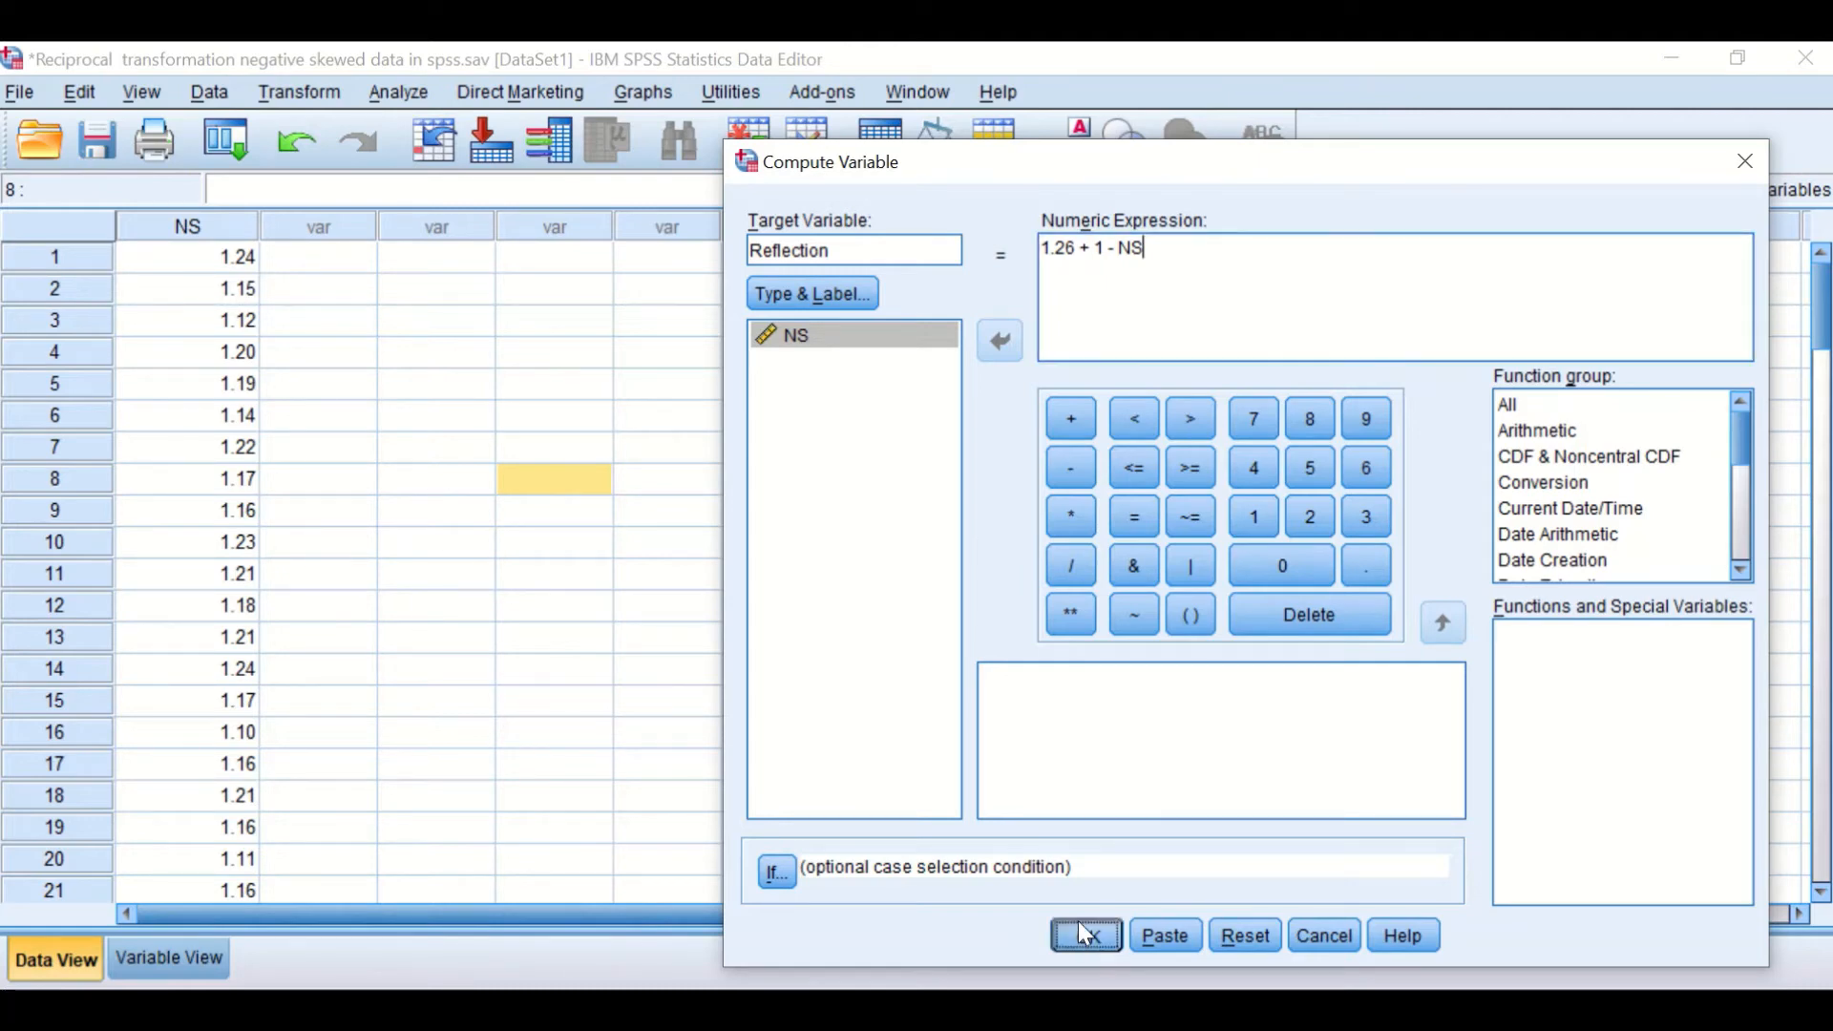
Discard the current output and run Explore with Reflection added to the dependent list beside NS.
{"action": "left_click", "coordinate": [1807, 64]}
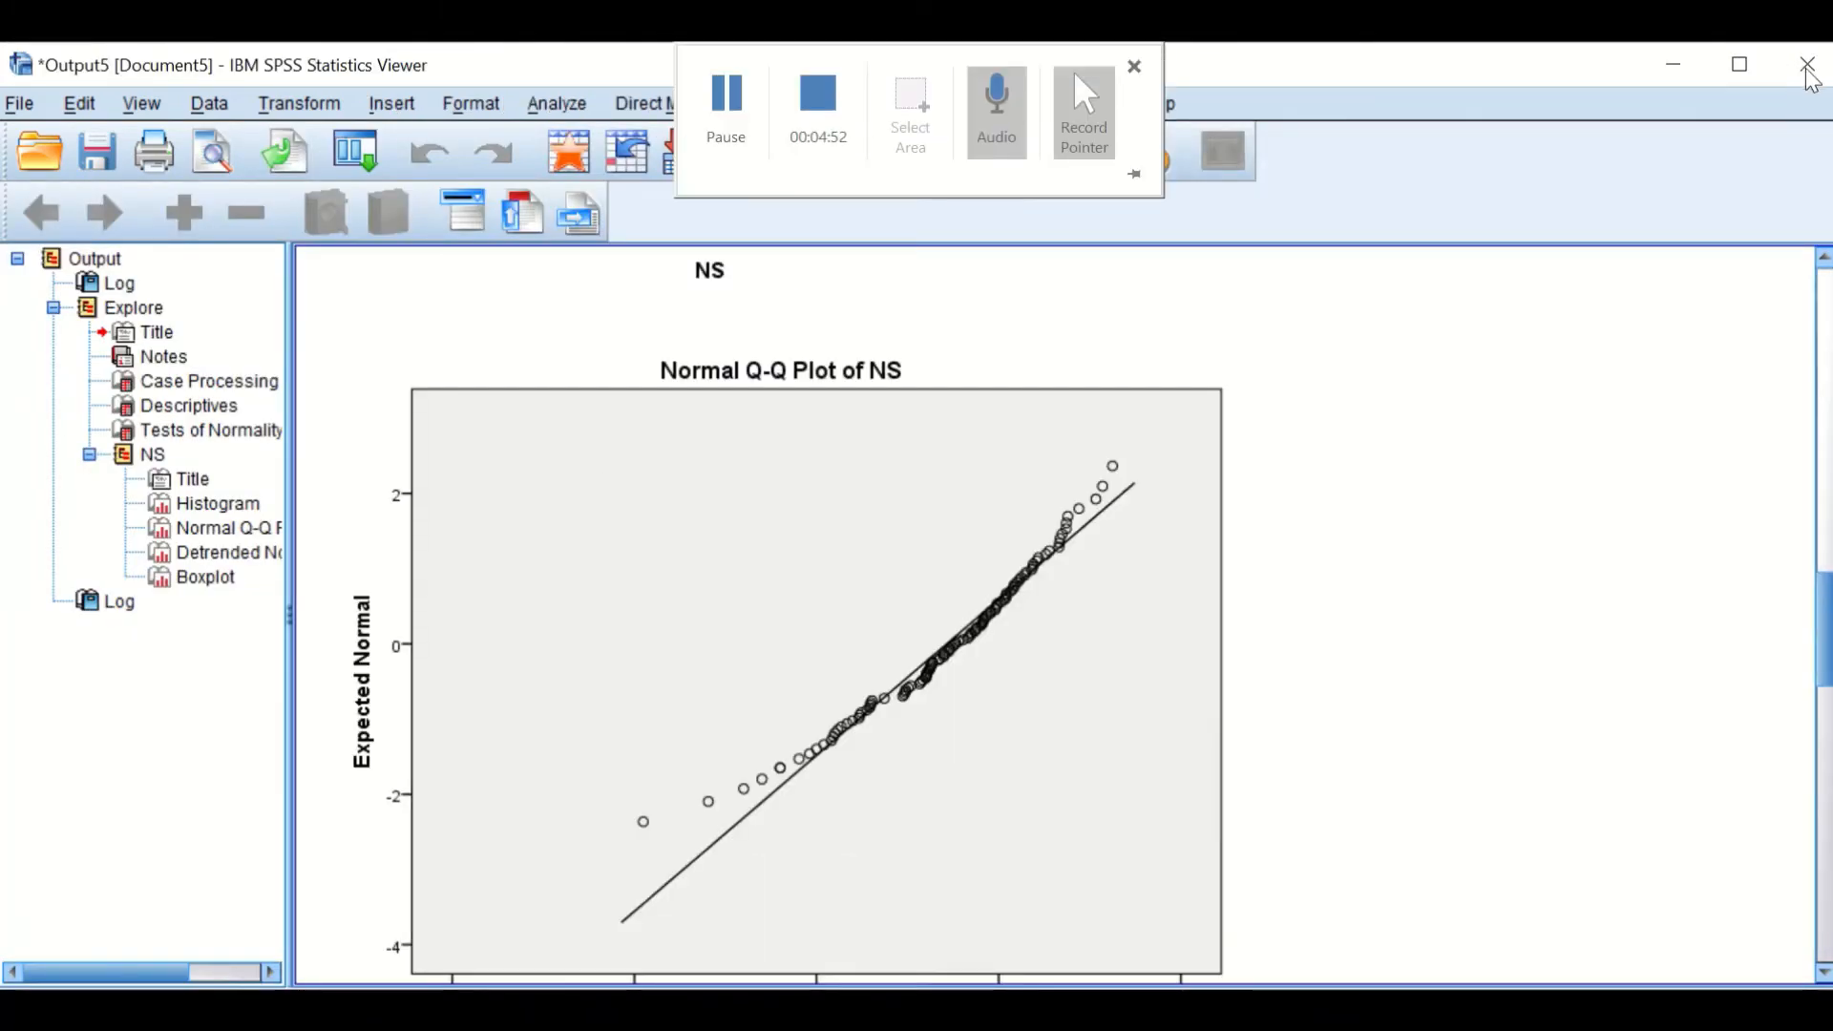
{"action": "left_click", "coordinate": [919, 590]}
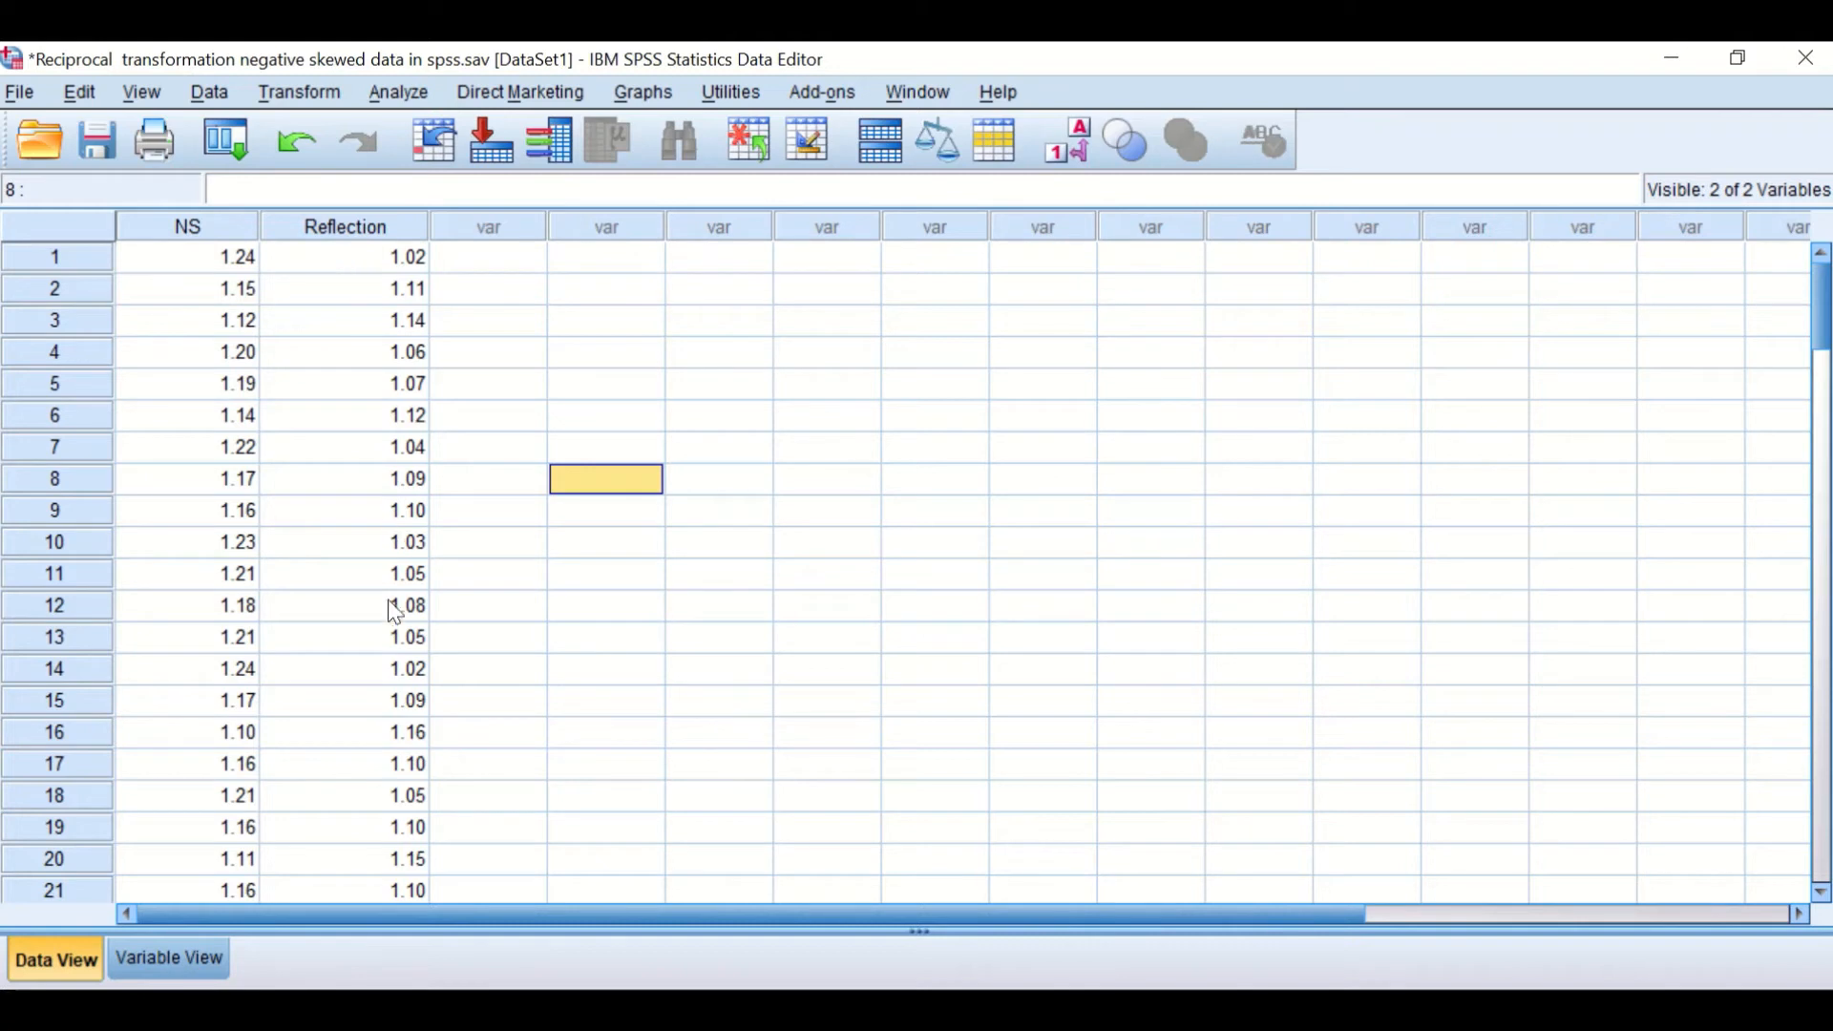
{"action": "left_click", "coordinate": [221, 136]}
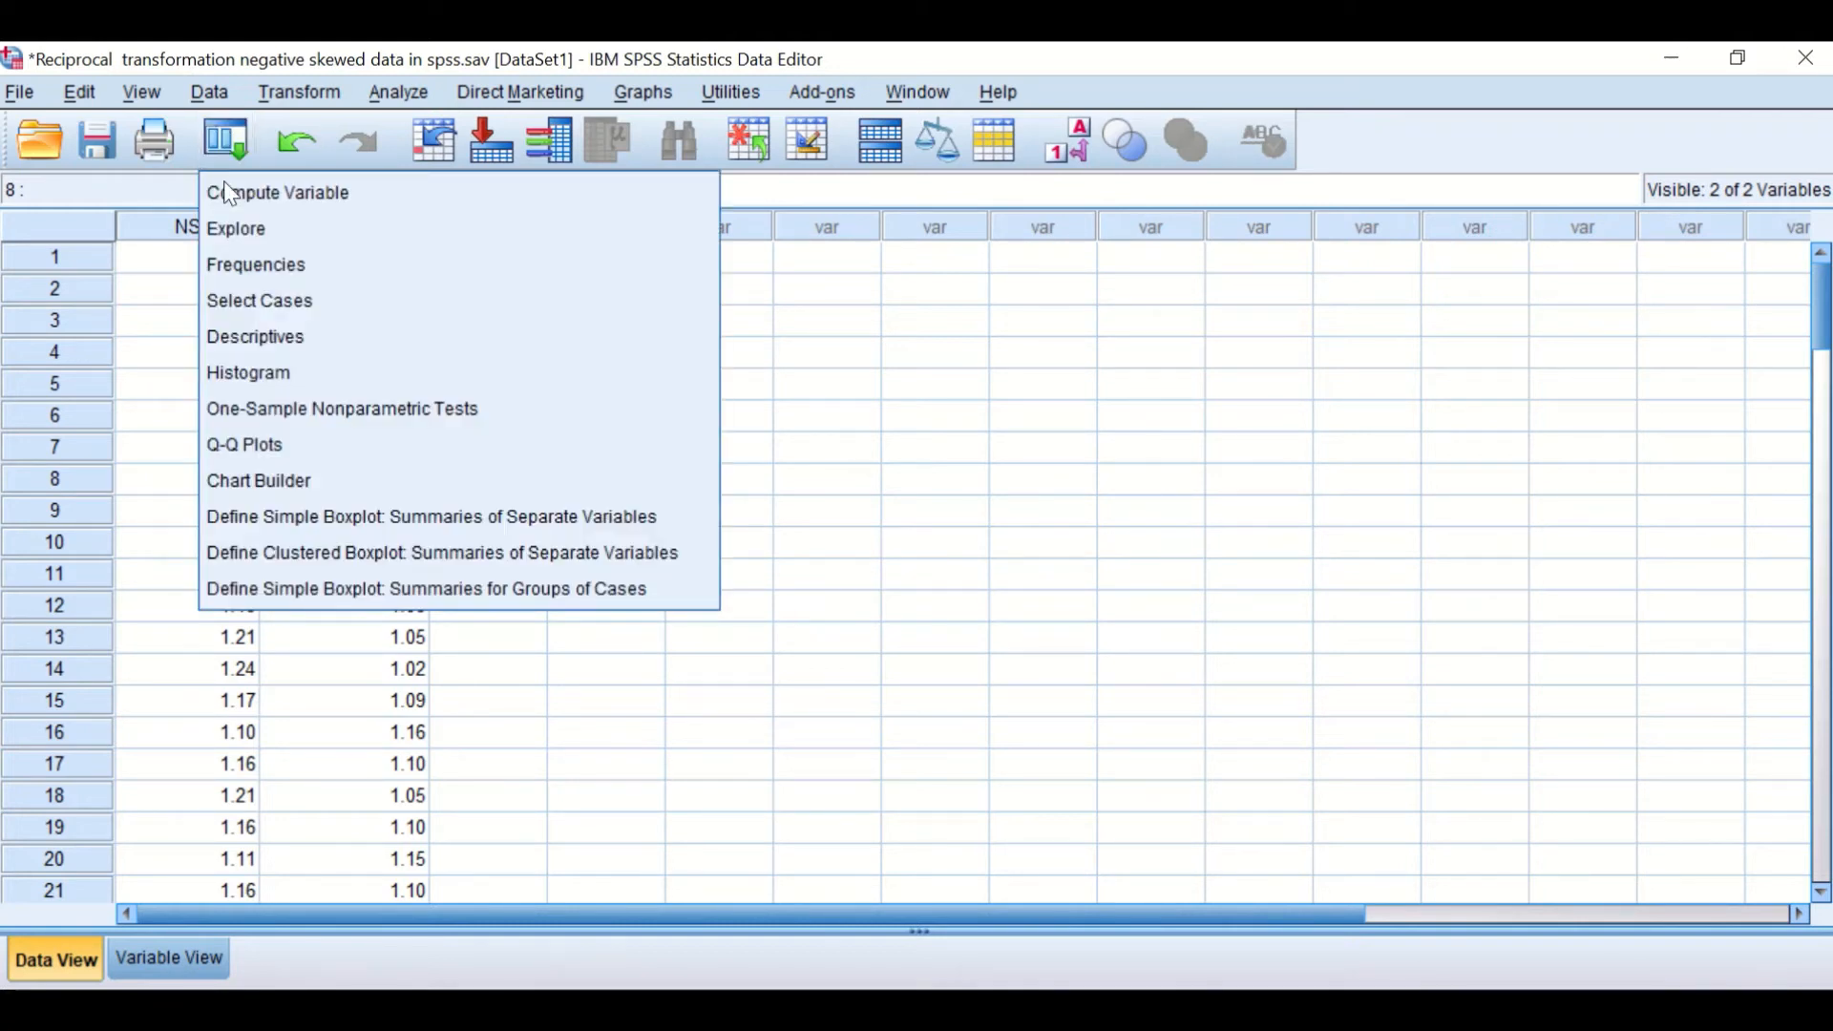
{"action": "left_click", "coordinate": [256, 238]}
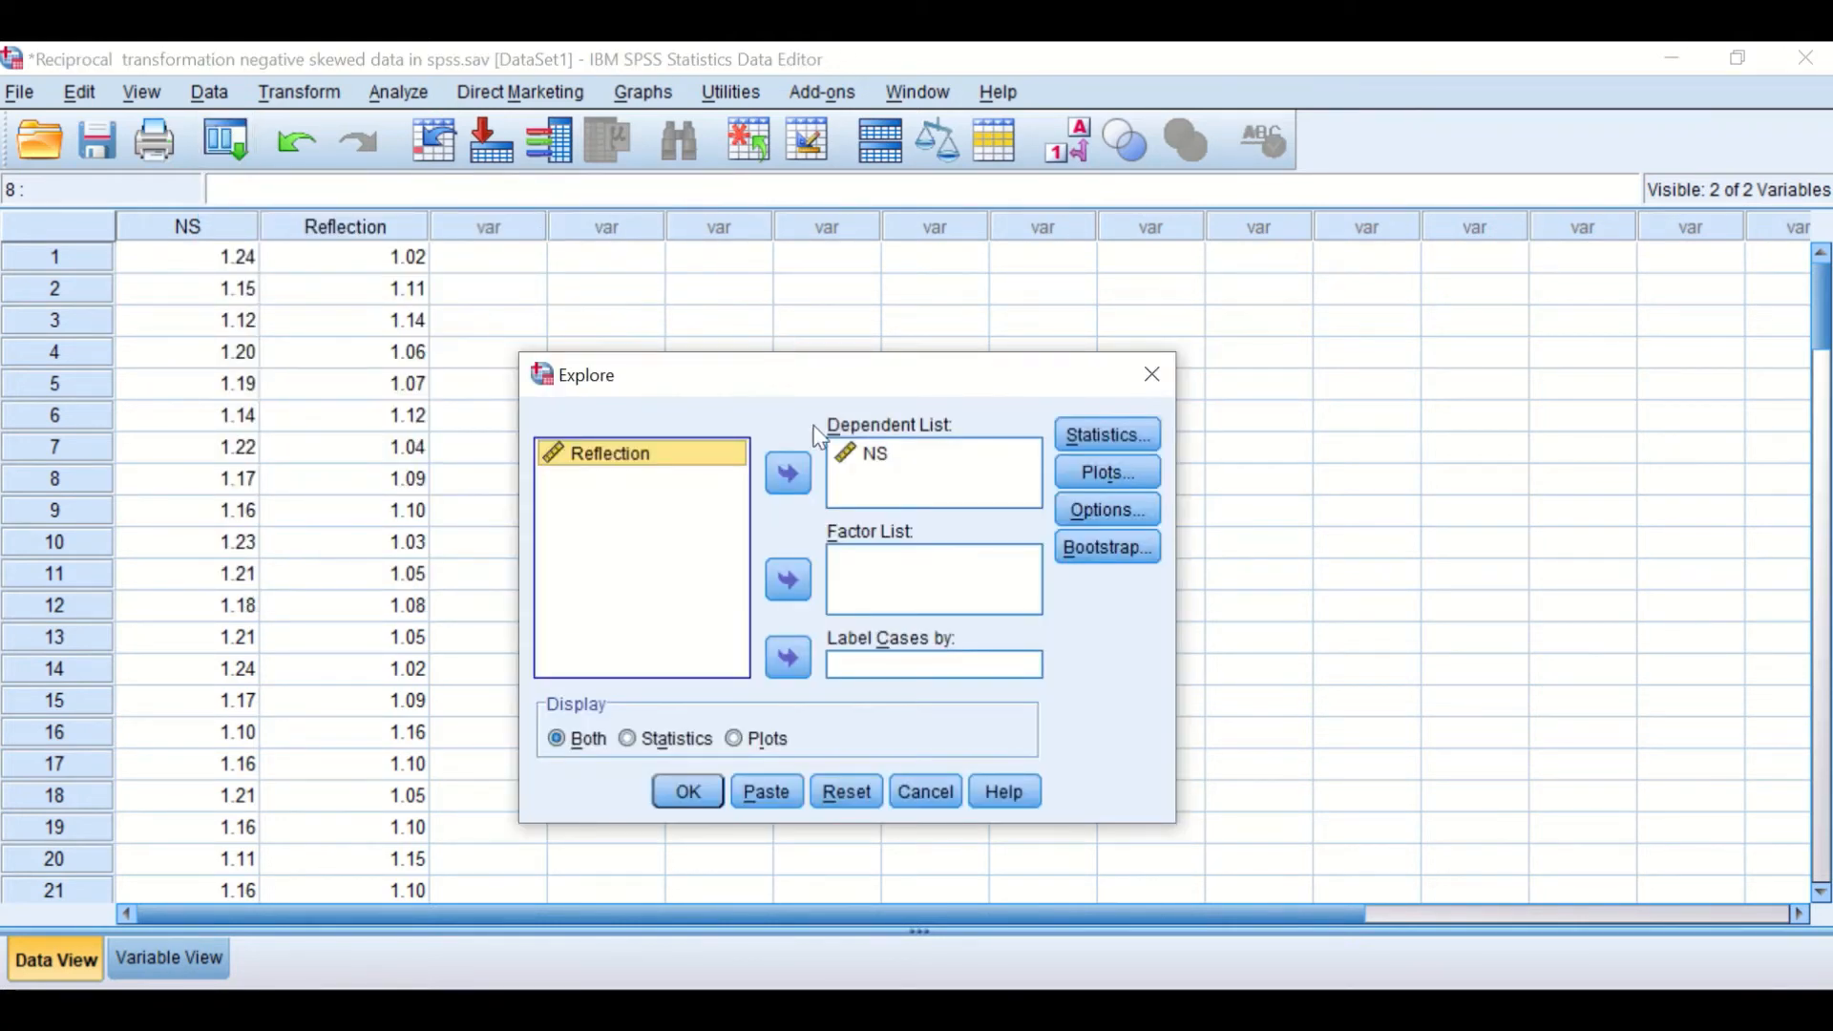
{"action": "left_click_drag", "start_coordinate": [632, 459], "coordinate": [902, 473]}
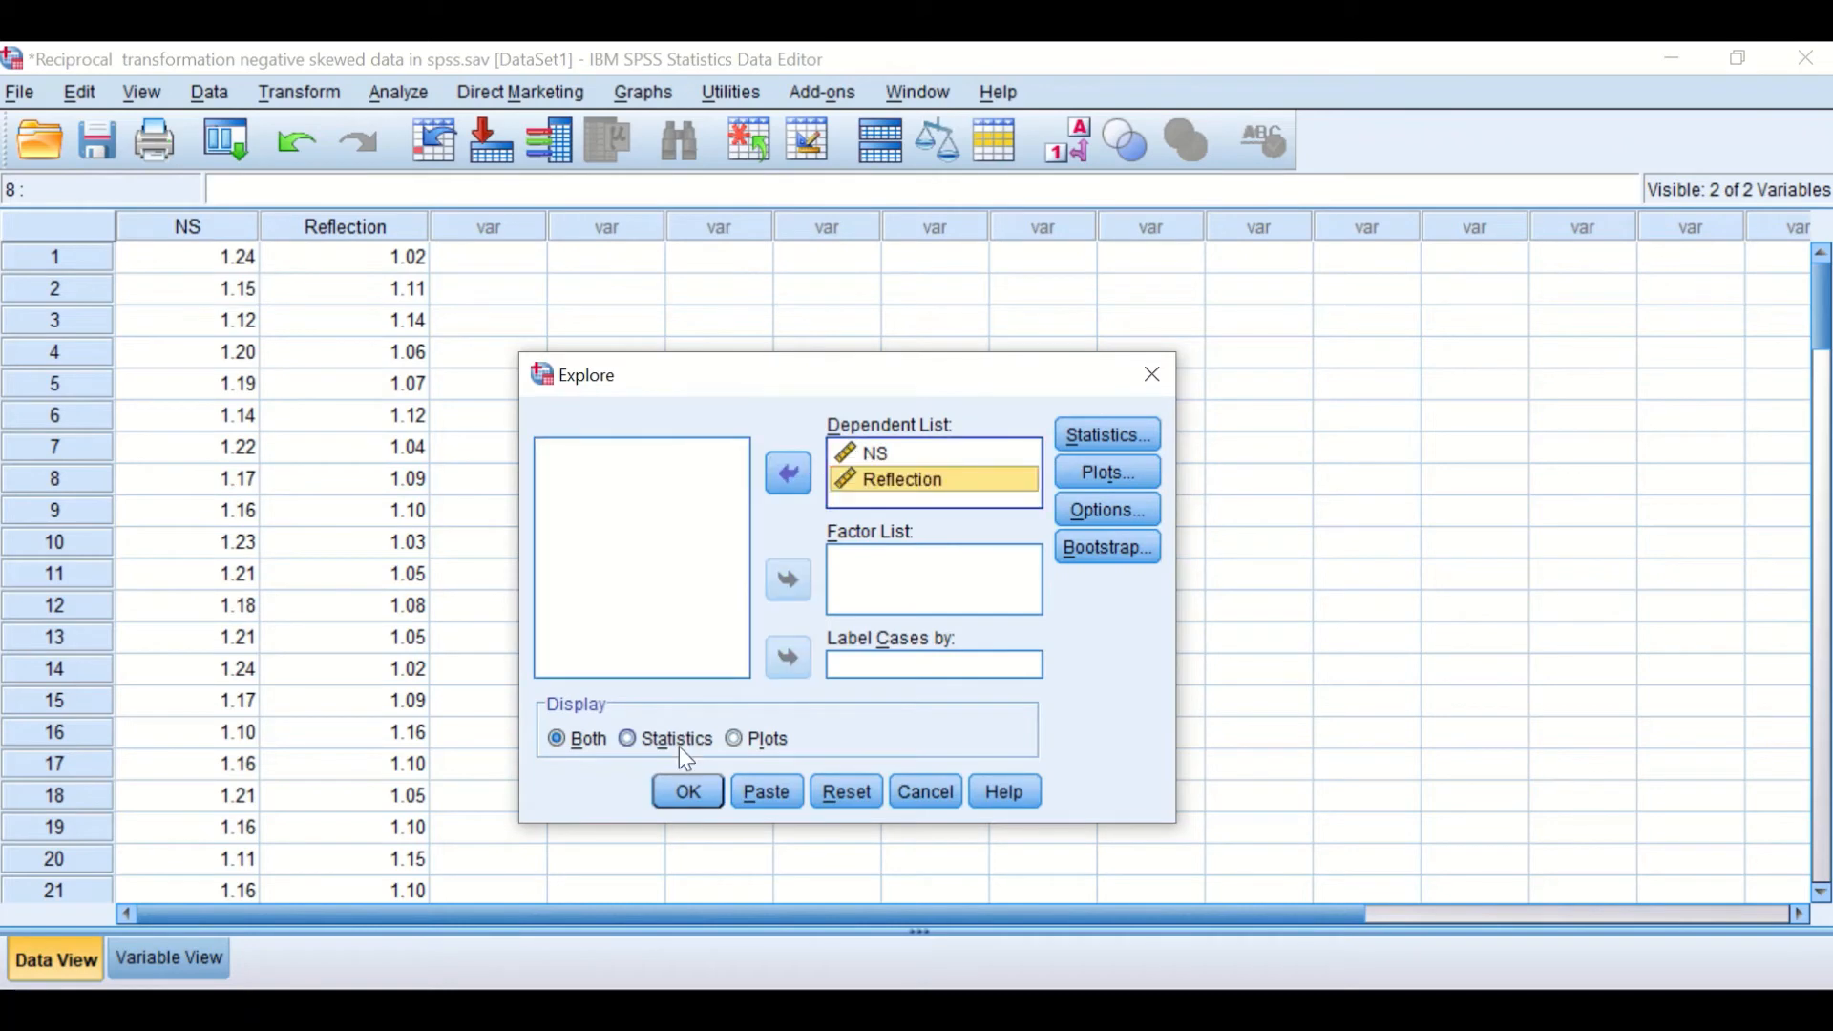
{"action": "left_click", "coordinate": [689, 794]}
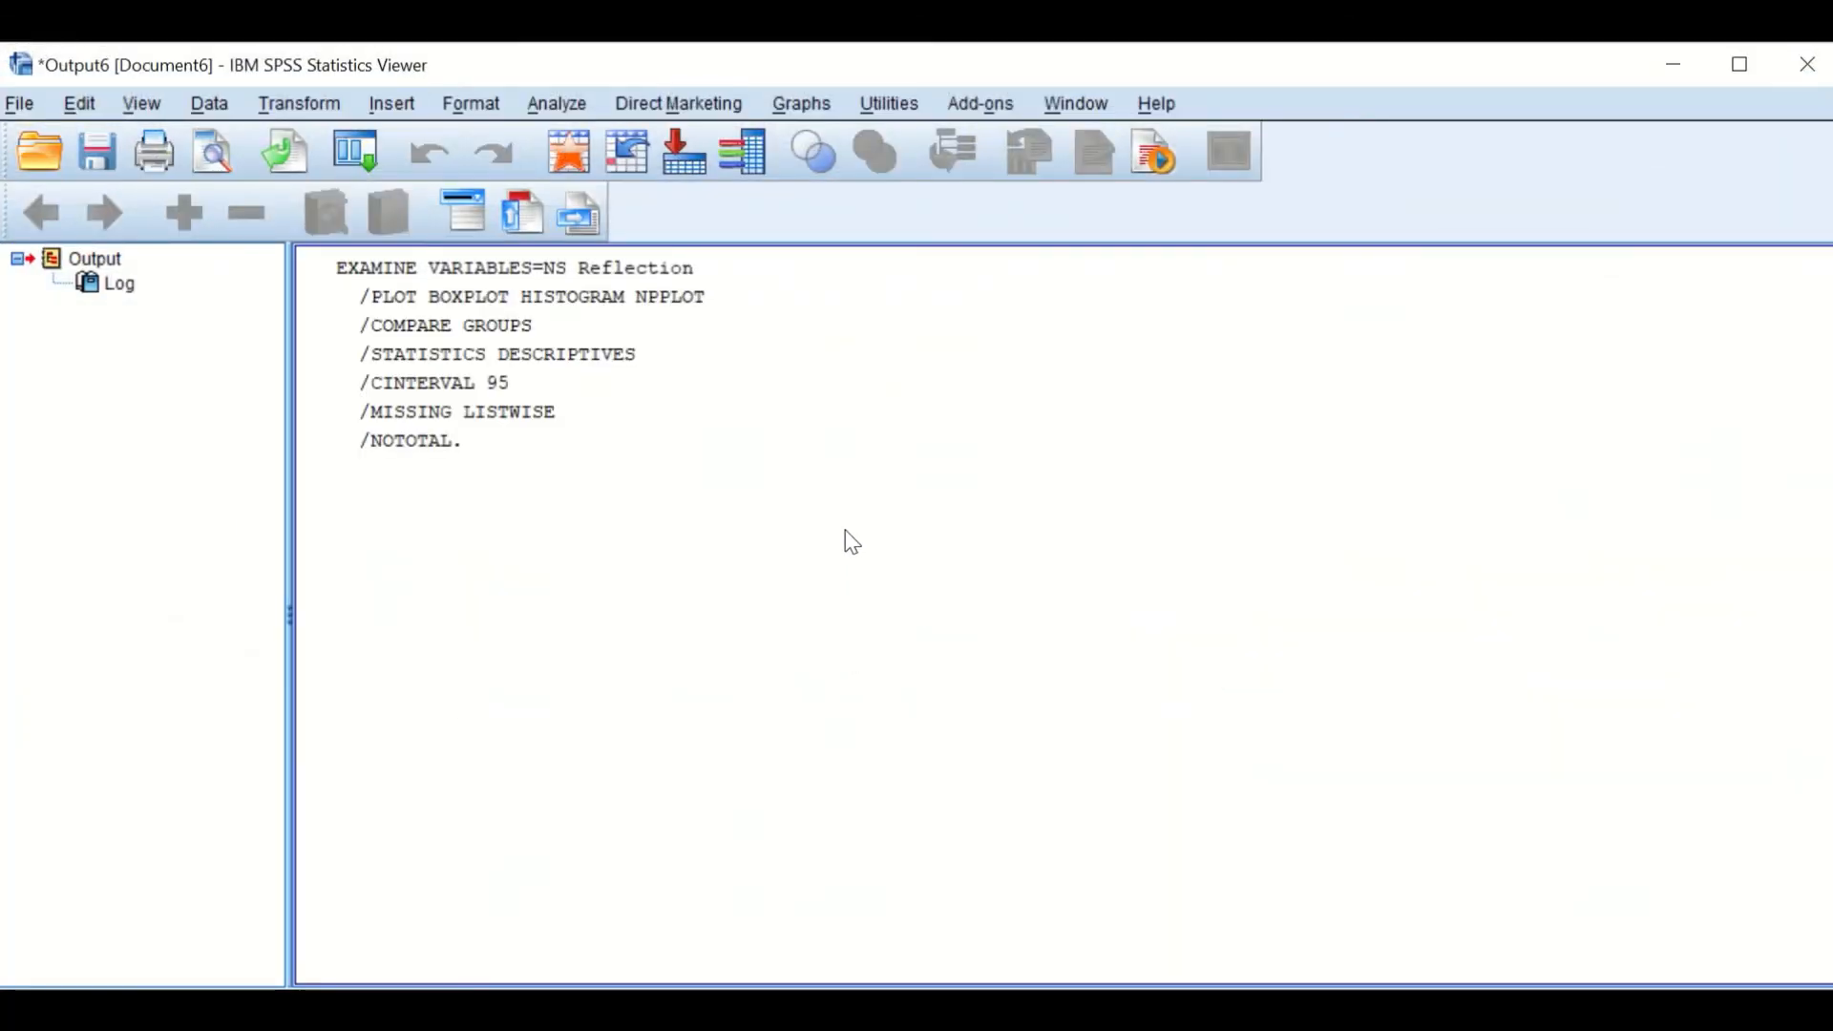
Compare the skewness of NS and Reflection in the Descriptives table, then return to the data.
{"action": "scroll", "coordinate": [848, 541], "scroll_direction": "down", "scroll_amount": 3}
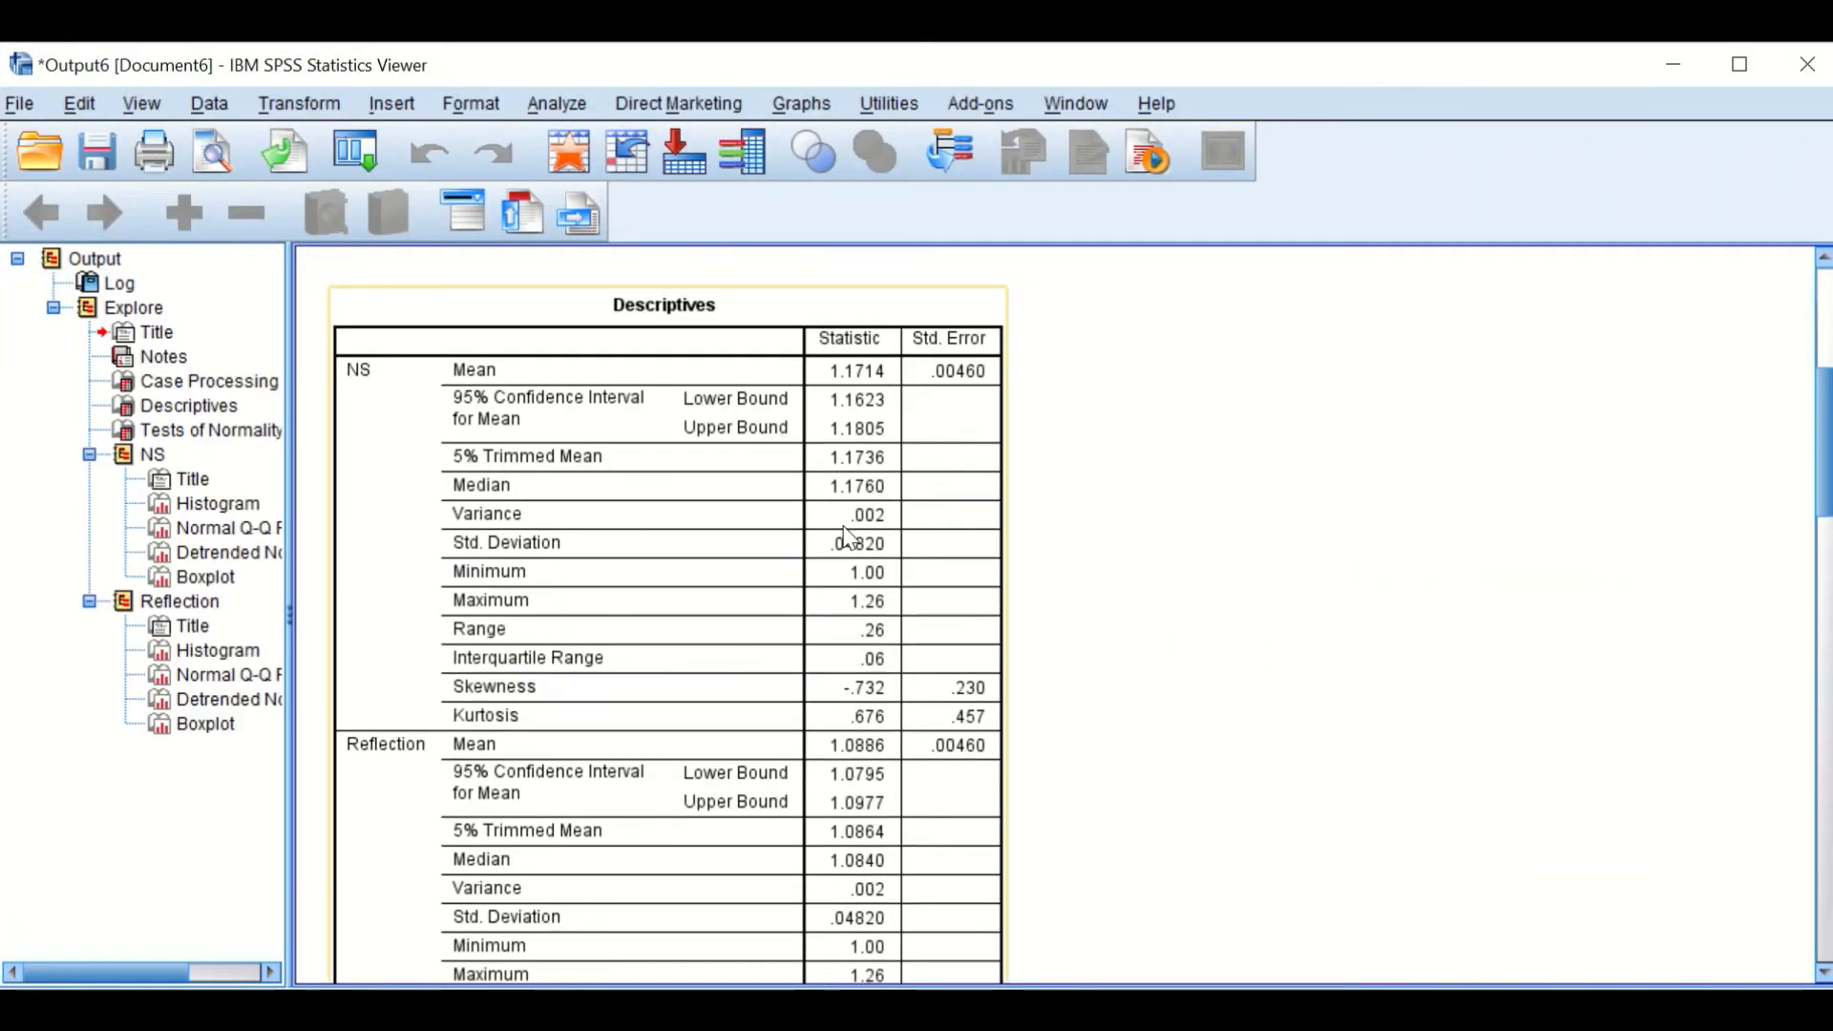
{"action": "scroll", "coordinate": [692, 673], "scroll_direction": "down", "scroll_amount": 3}
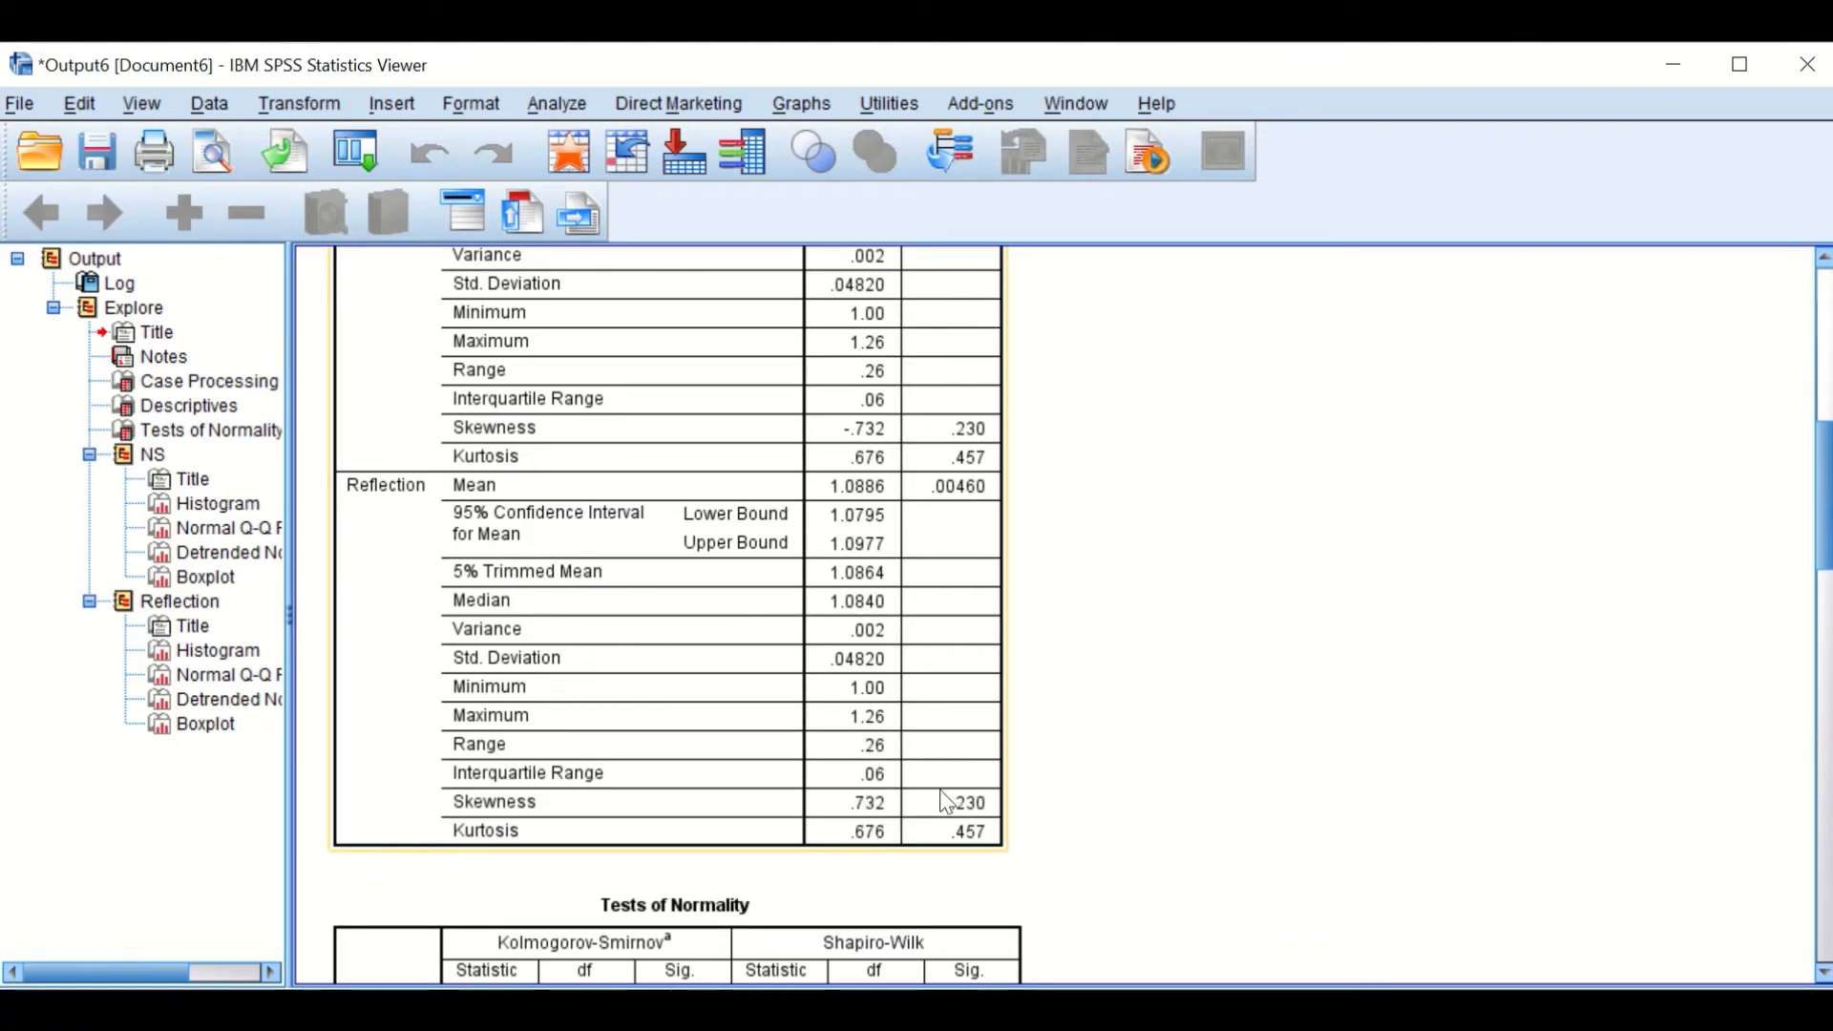
{"action": "scroll", "coordinate": [1141, 812], "scroll_direction": "up", "scroll_amount": 10}
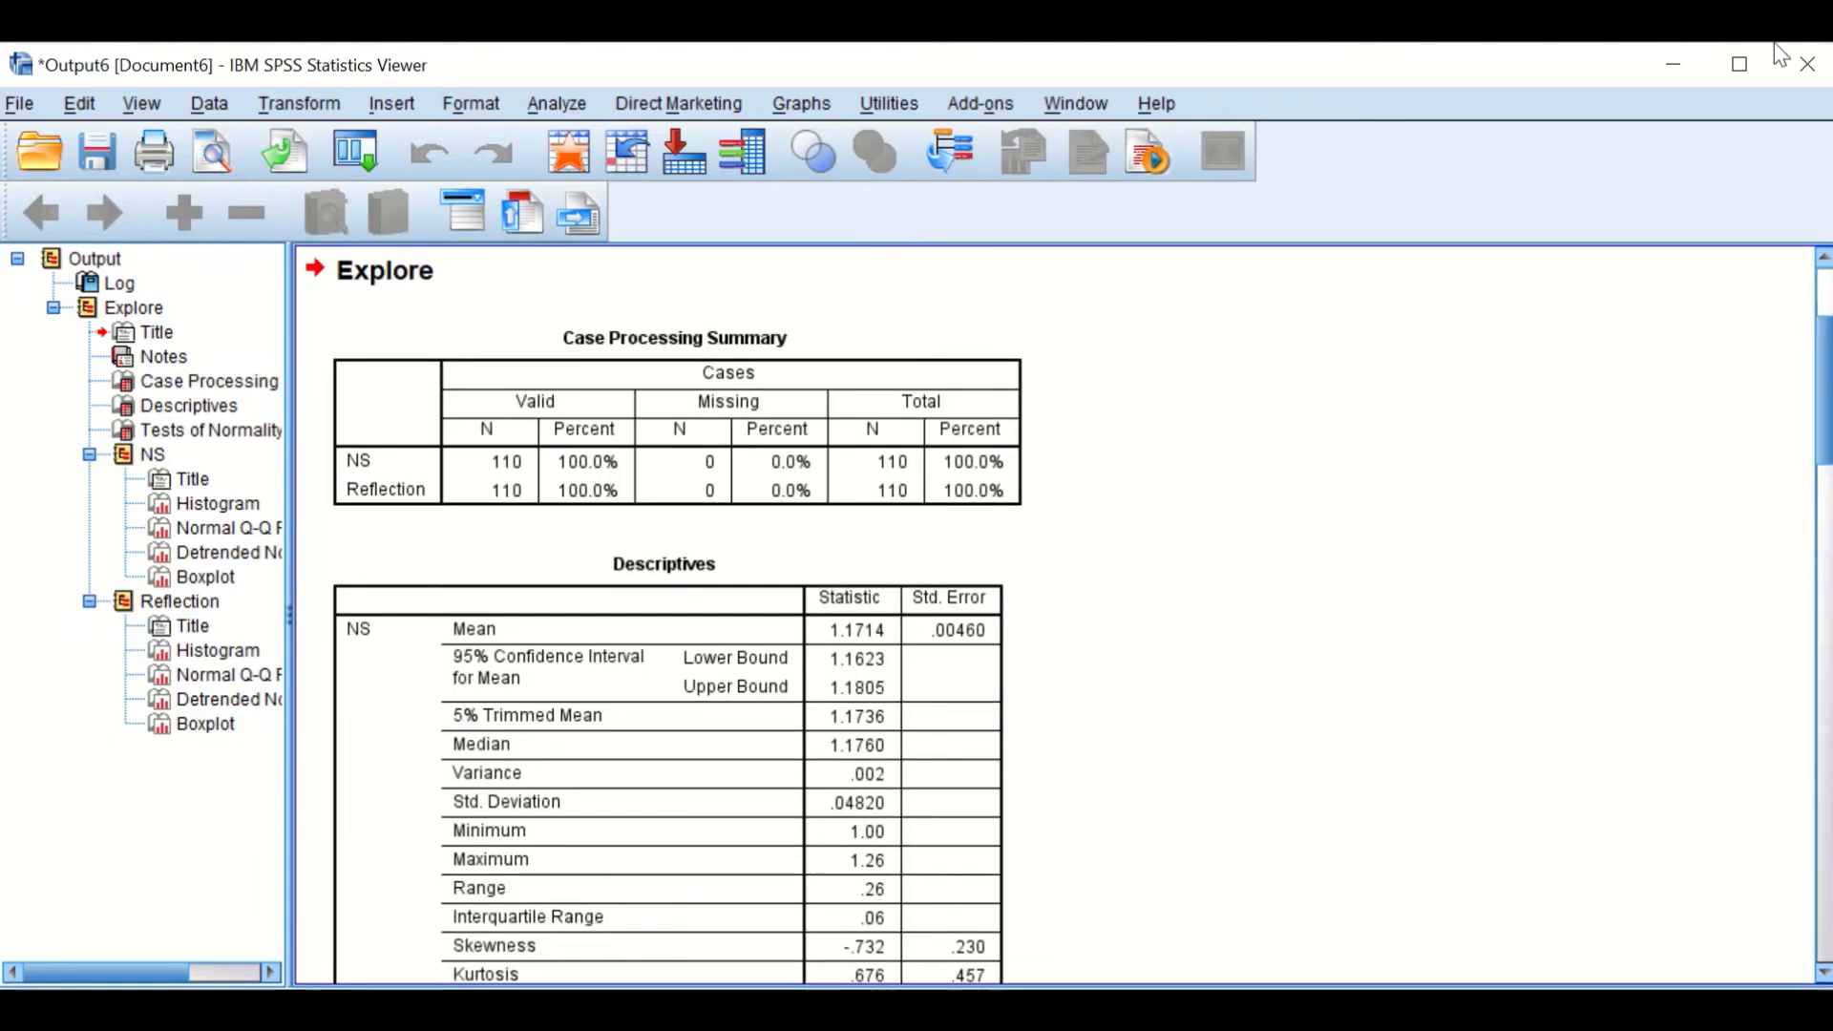
{"action": "left_click", "coordinate": [1679, 59]}
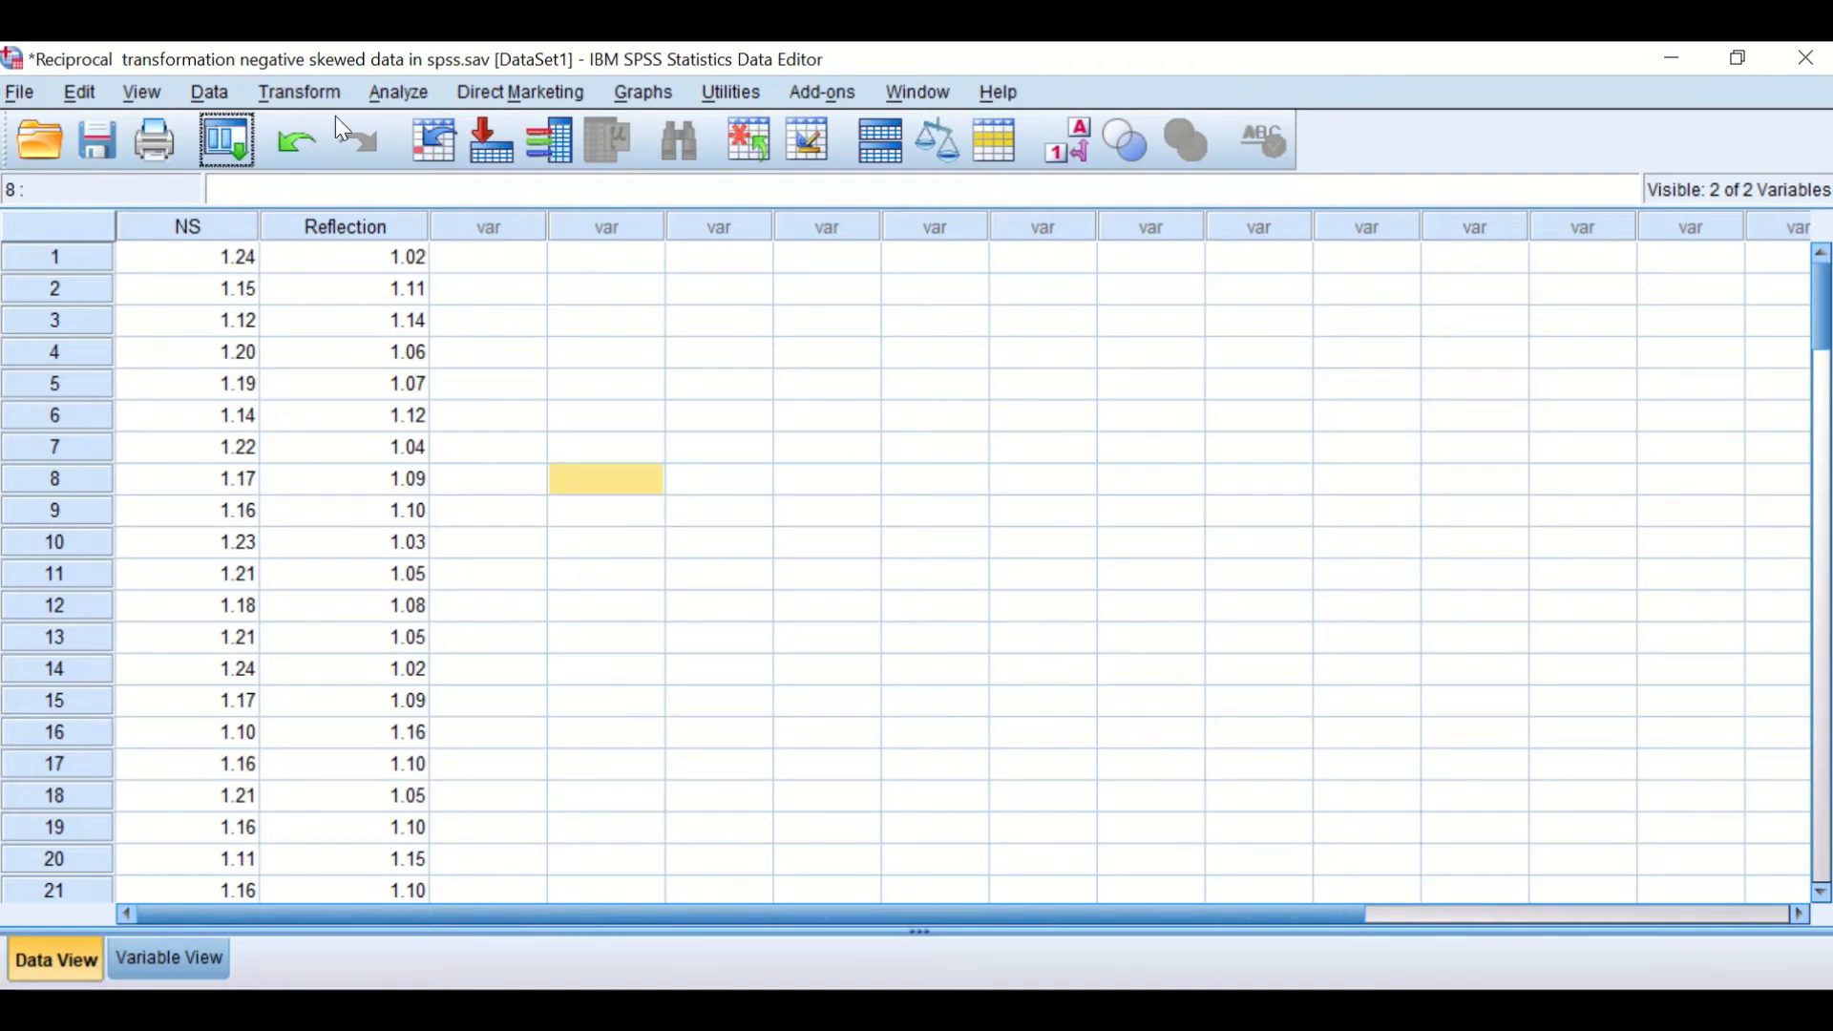
Start a new Compute Variable definition with the previous settings reset and name the target variable Inversion.
{"action": "left_click", "coordinate": [312, 95]}
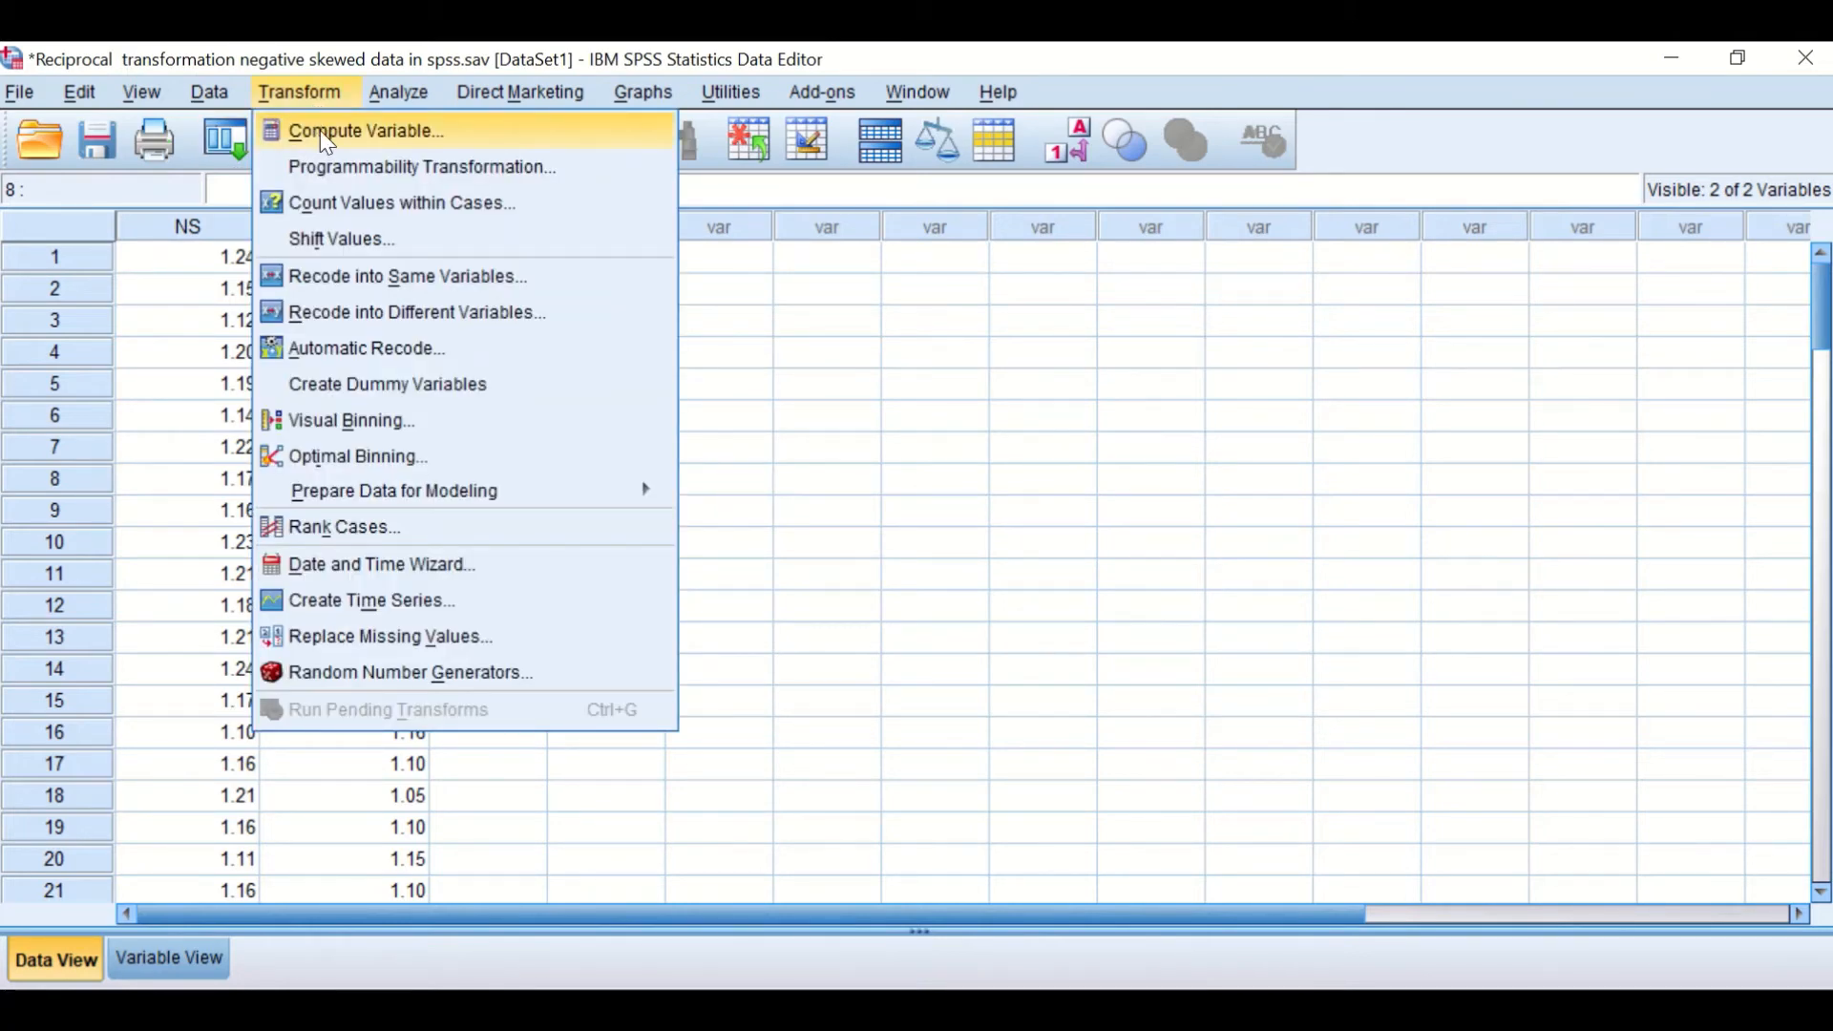
{"action": "left_click", "coordinate": [322, 133]}
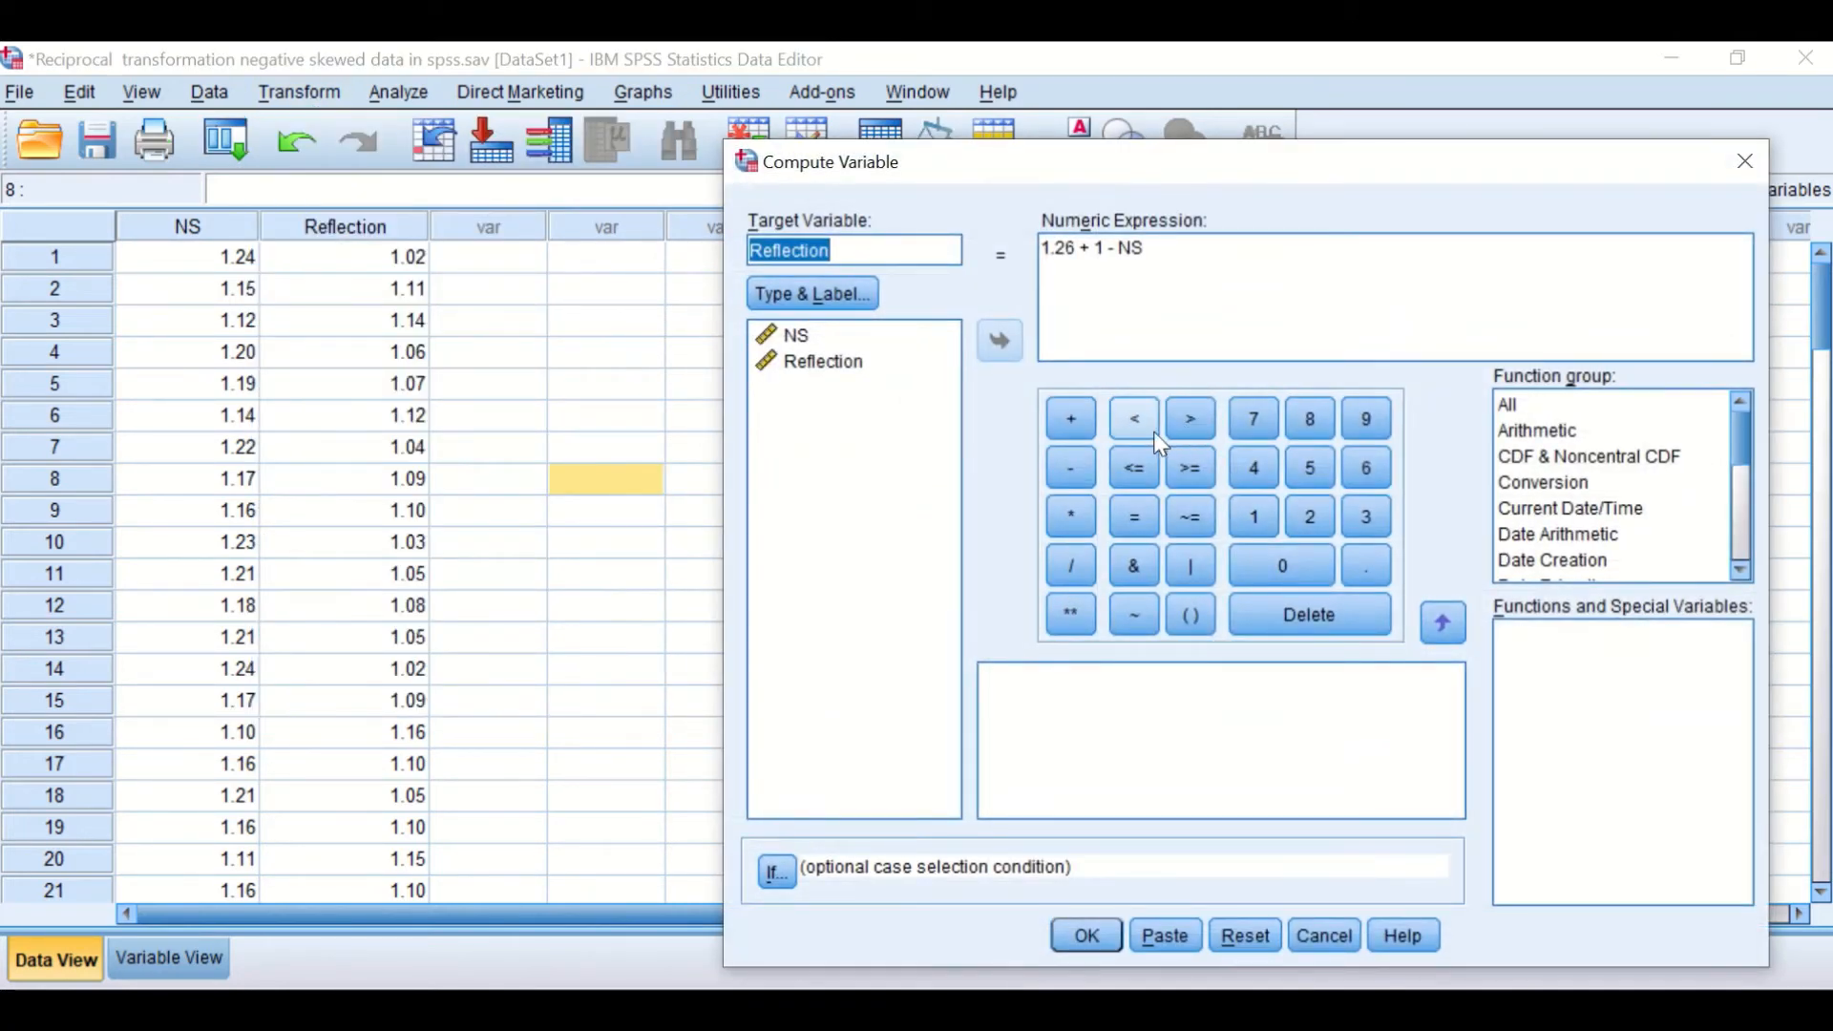
{"action": "left_click", "coordinate": [1241, 934]}
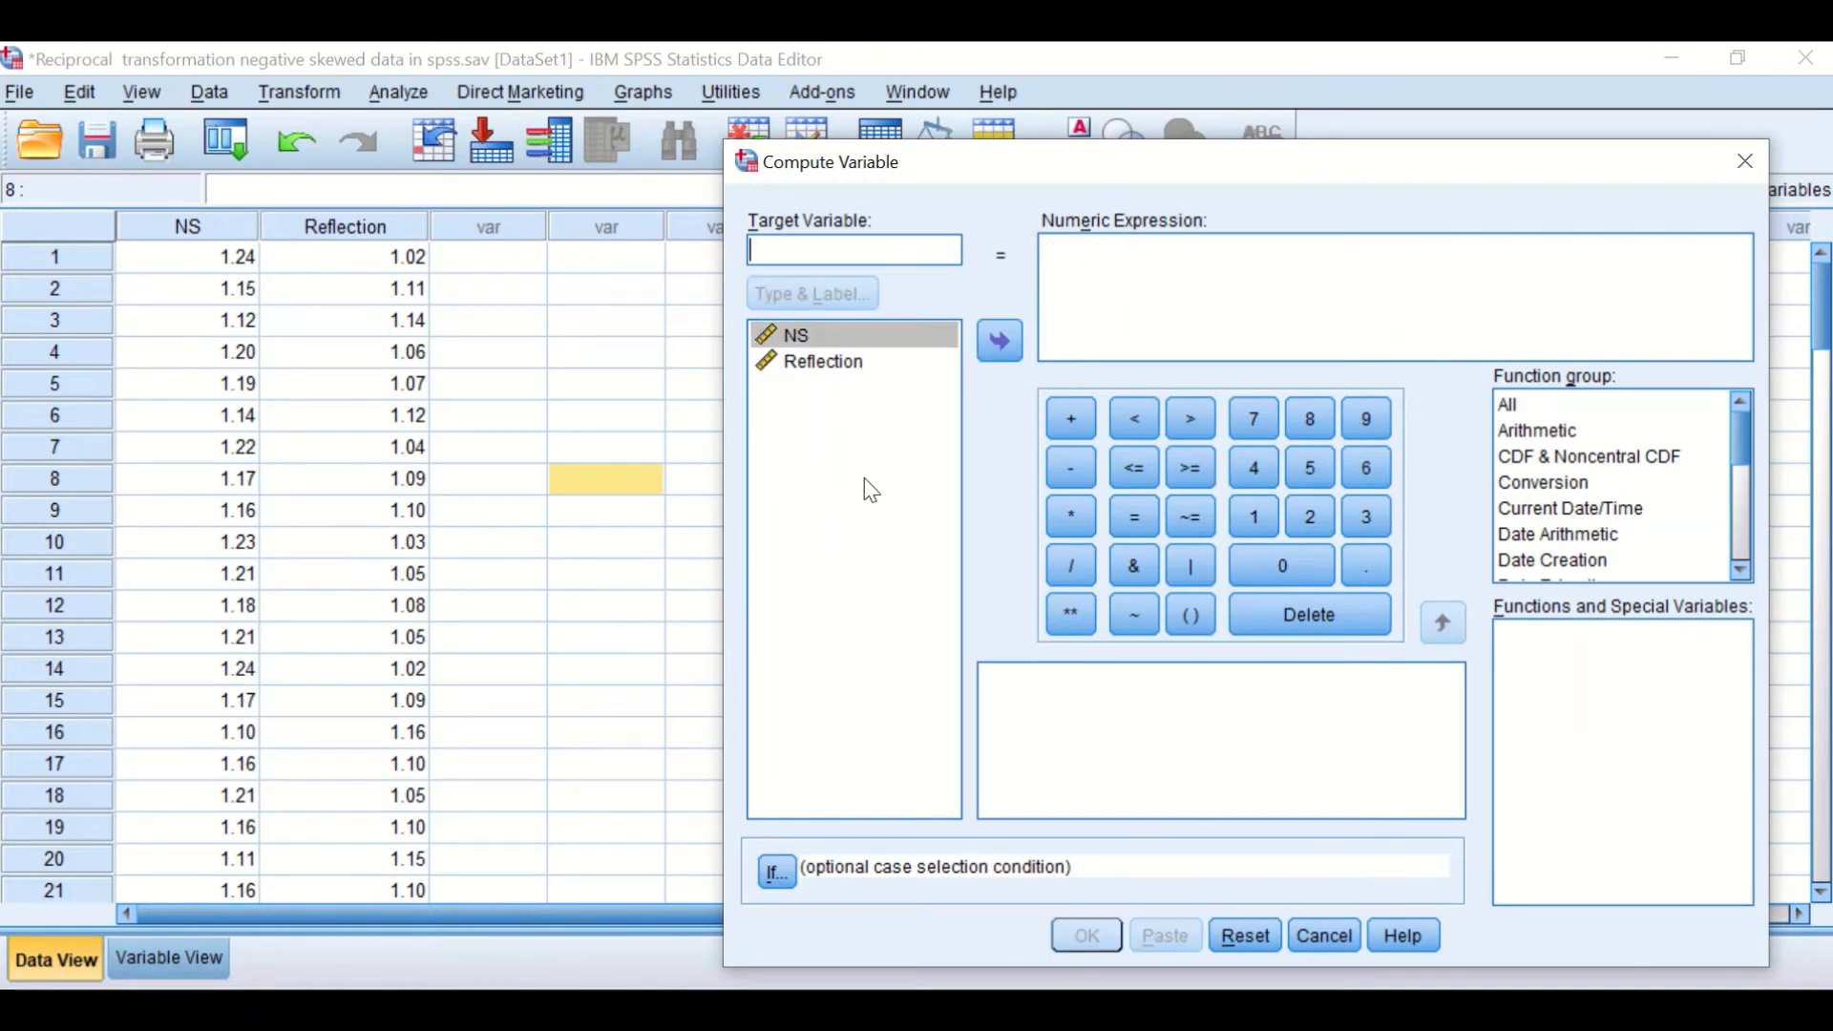
{"action": "type", "text": "I"}
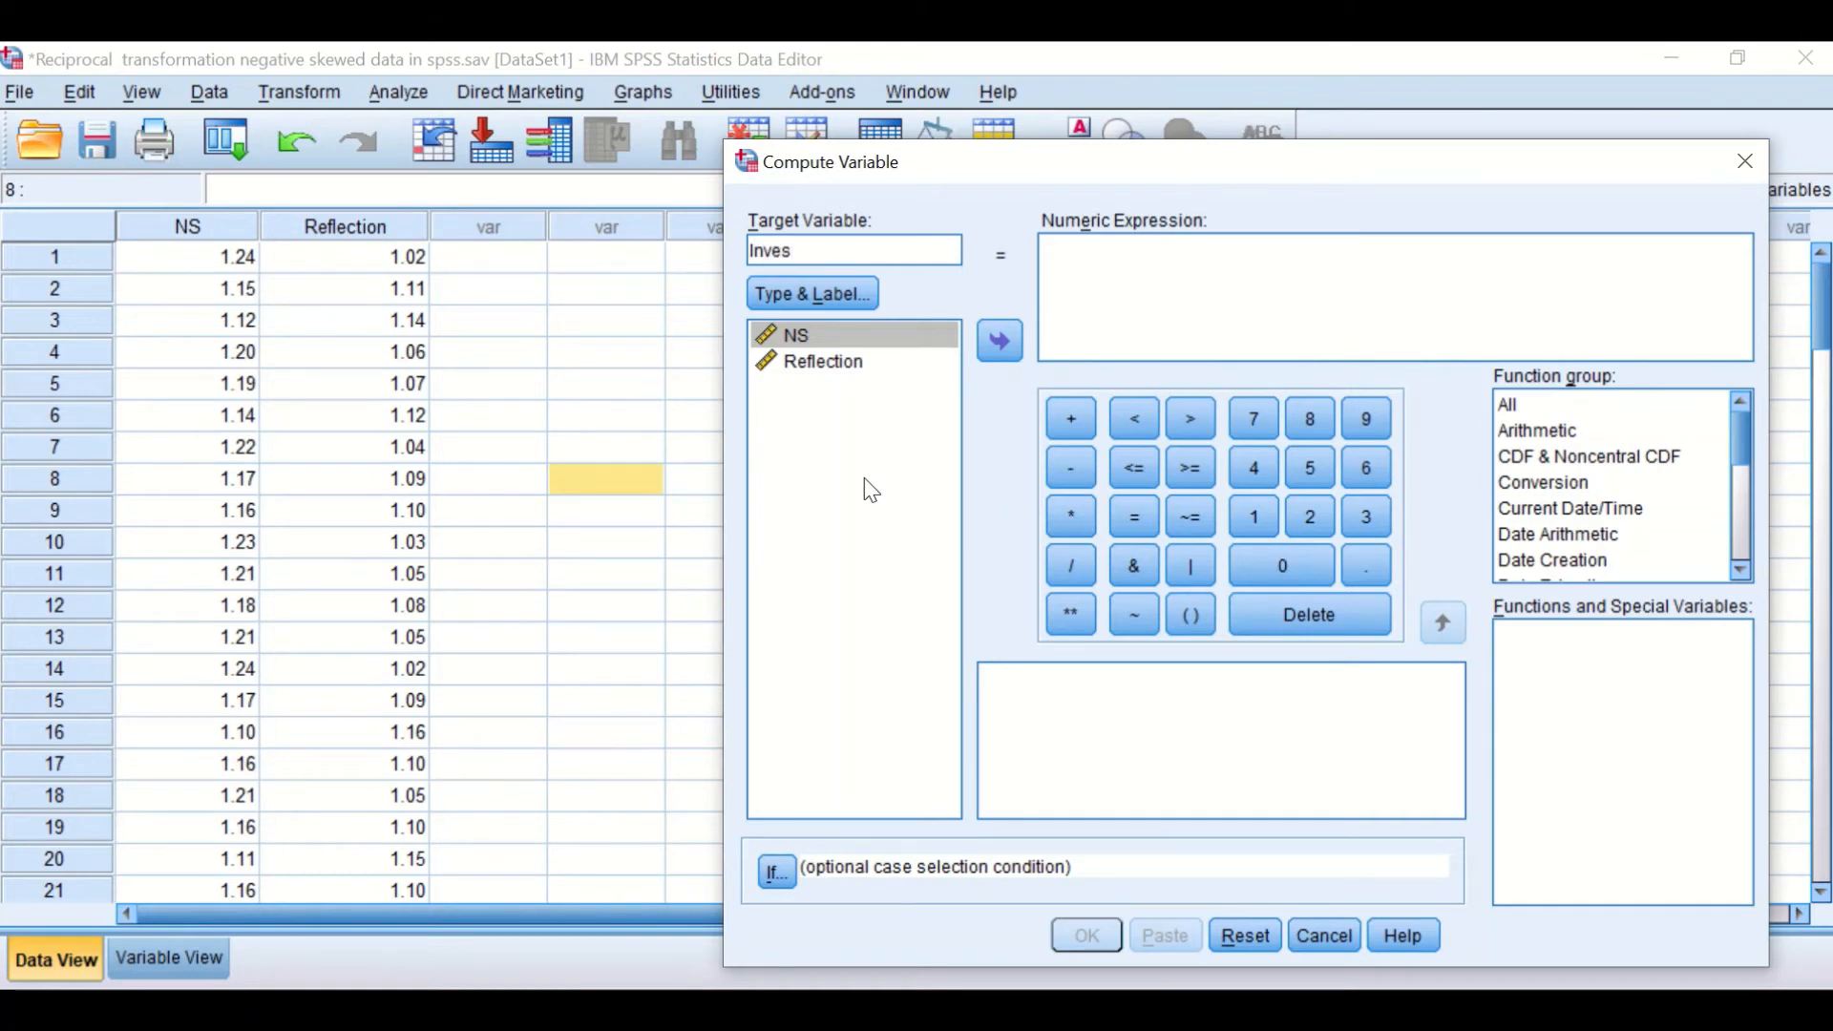
{"action": "type", "text": "nversion"}
Compute Inversion with the numeric expression 1 / Reflection and close the output without saving it.
{"action": "left_click", "coordinate": [1253, 516]}
{"action": "left_click", "coordinate": [1067, 565]}
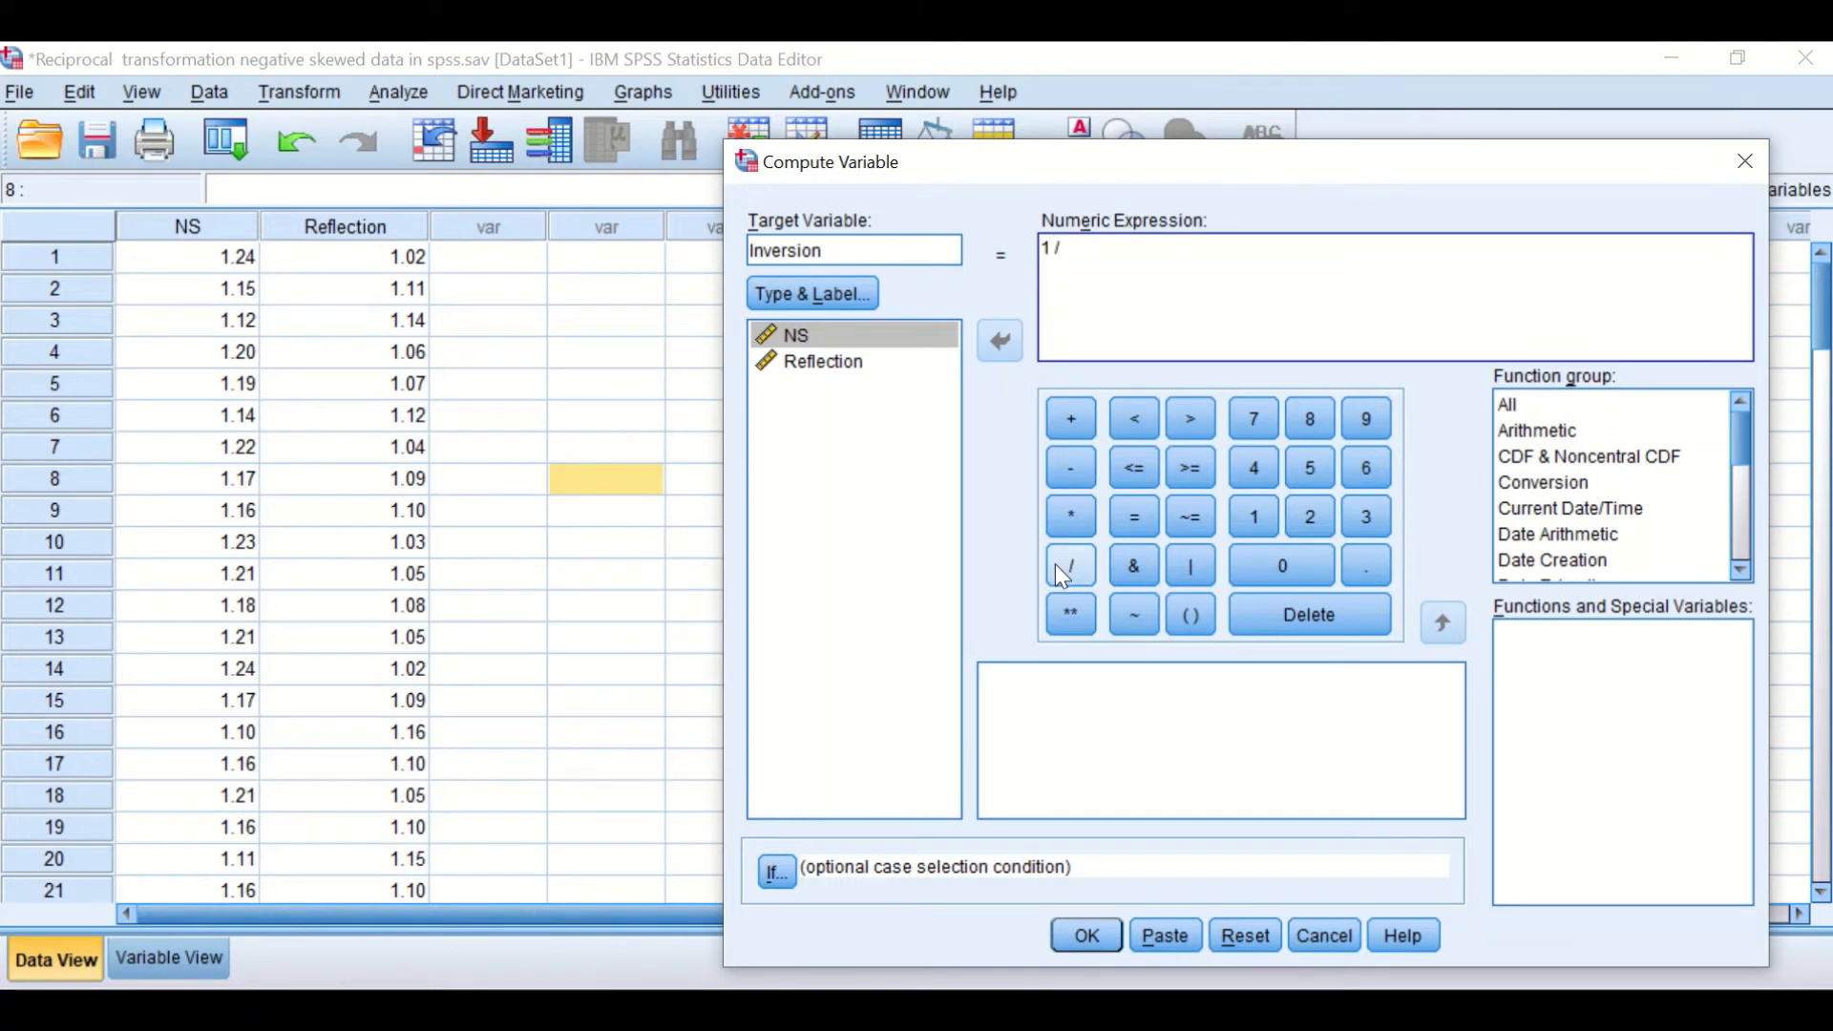
{"action": "left_click", "coordinate": [827, 363]}
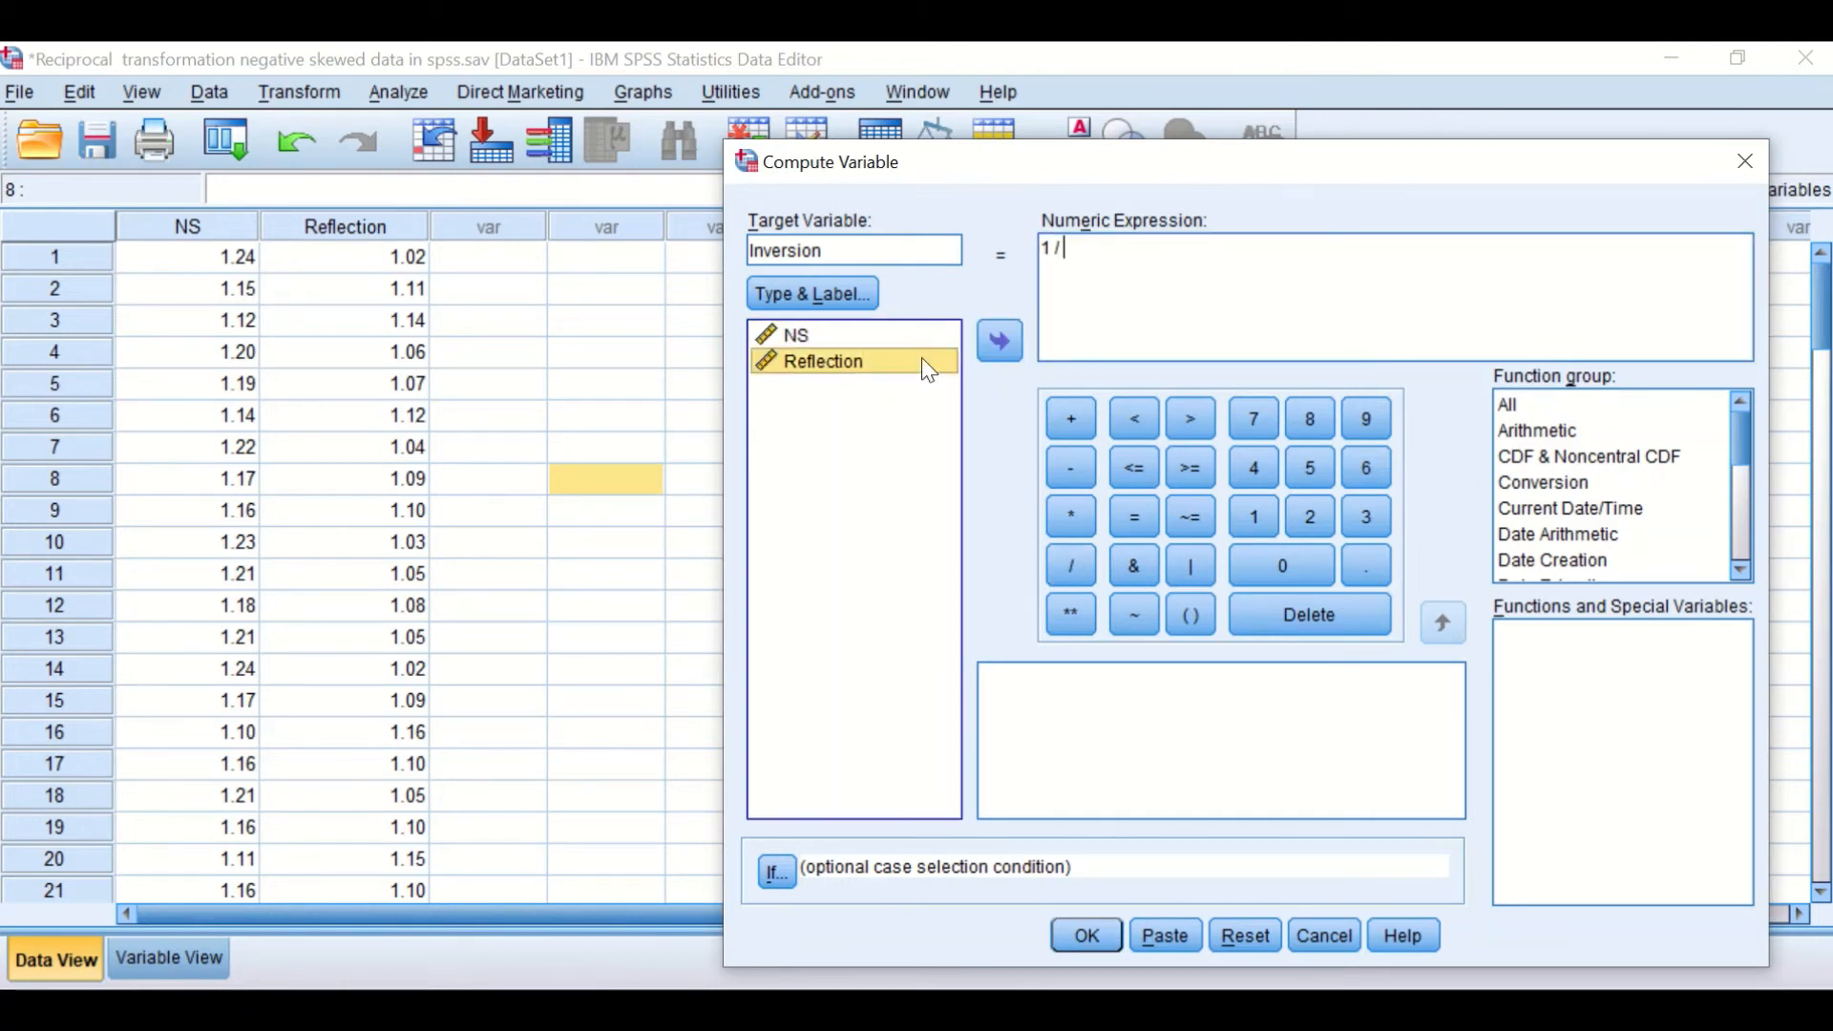
{"action": "left_click", "coordinate": [1000, 341]}
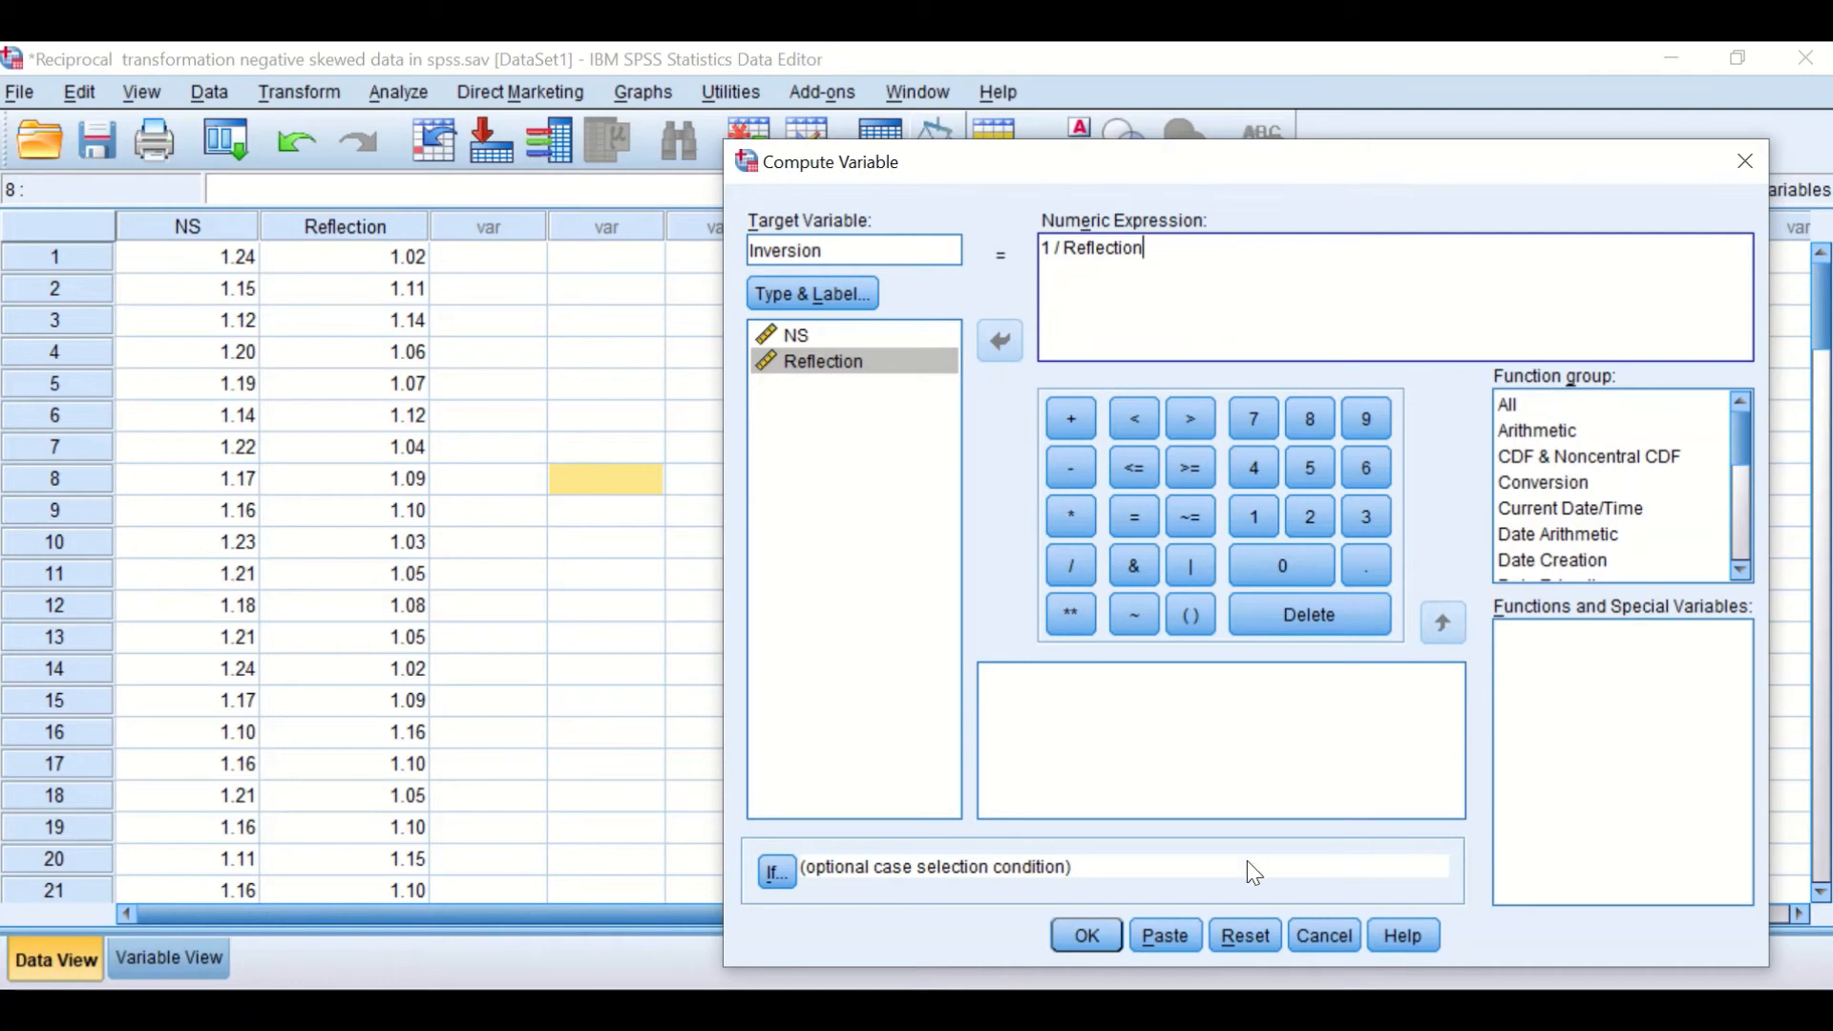
{"action": "left_click", "coordinate": [1085, 937]}
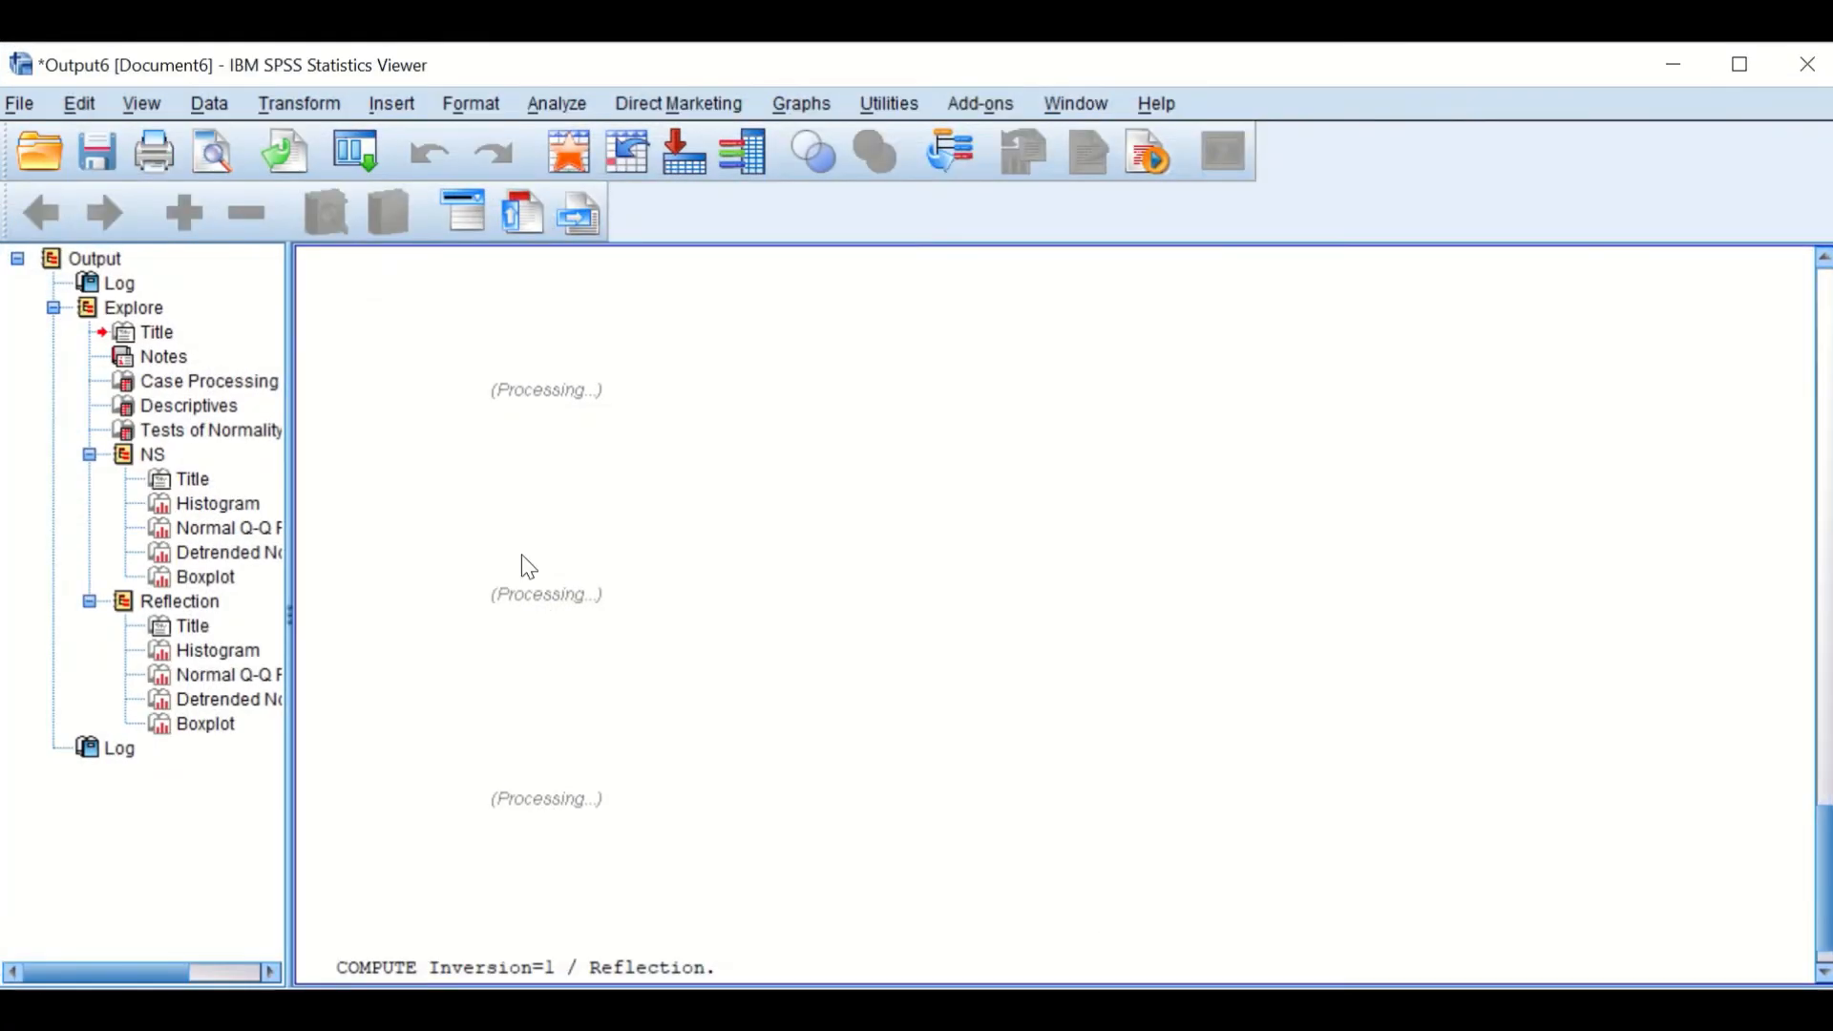
{"action": "left_click", "coordinate": [1802, 67]}
{"action": "left_click", "coordinate": [902, 592]}
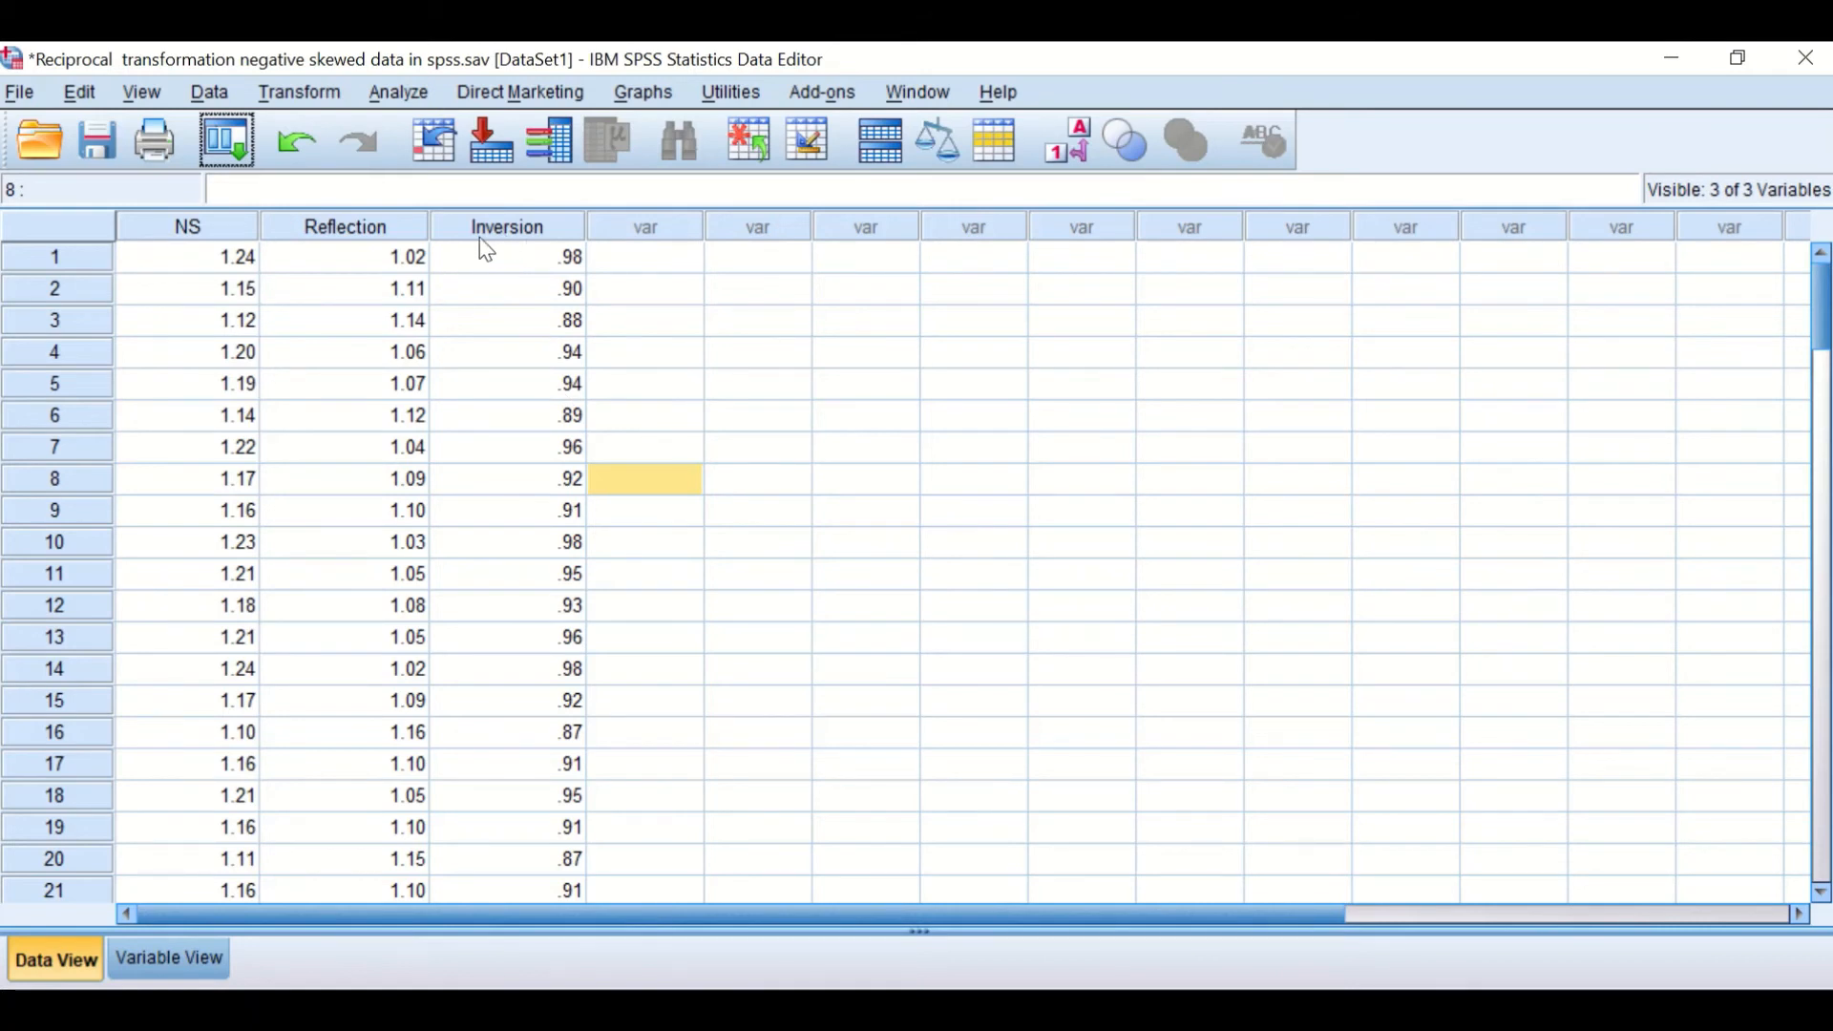
Add Inversion to the dependent list with NS and Reflection and run the Explore analysis.
{"action": "left_click", "coordinate": [225, 128]}
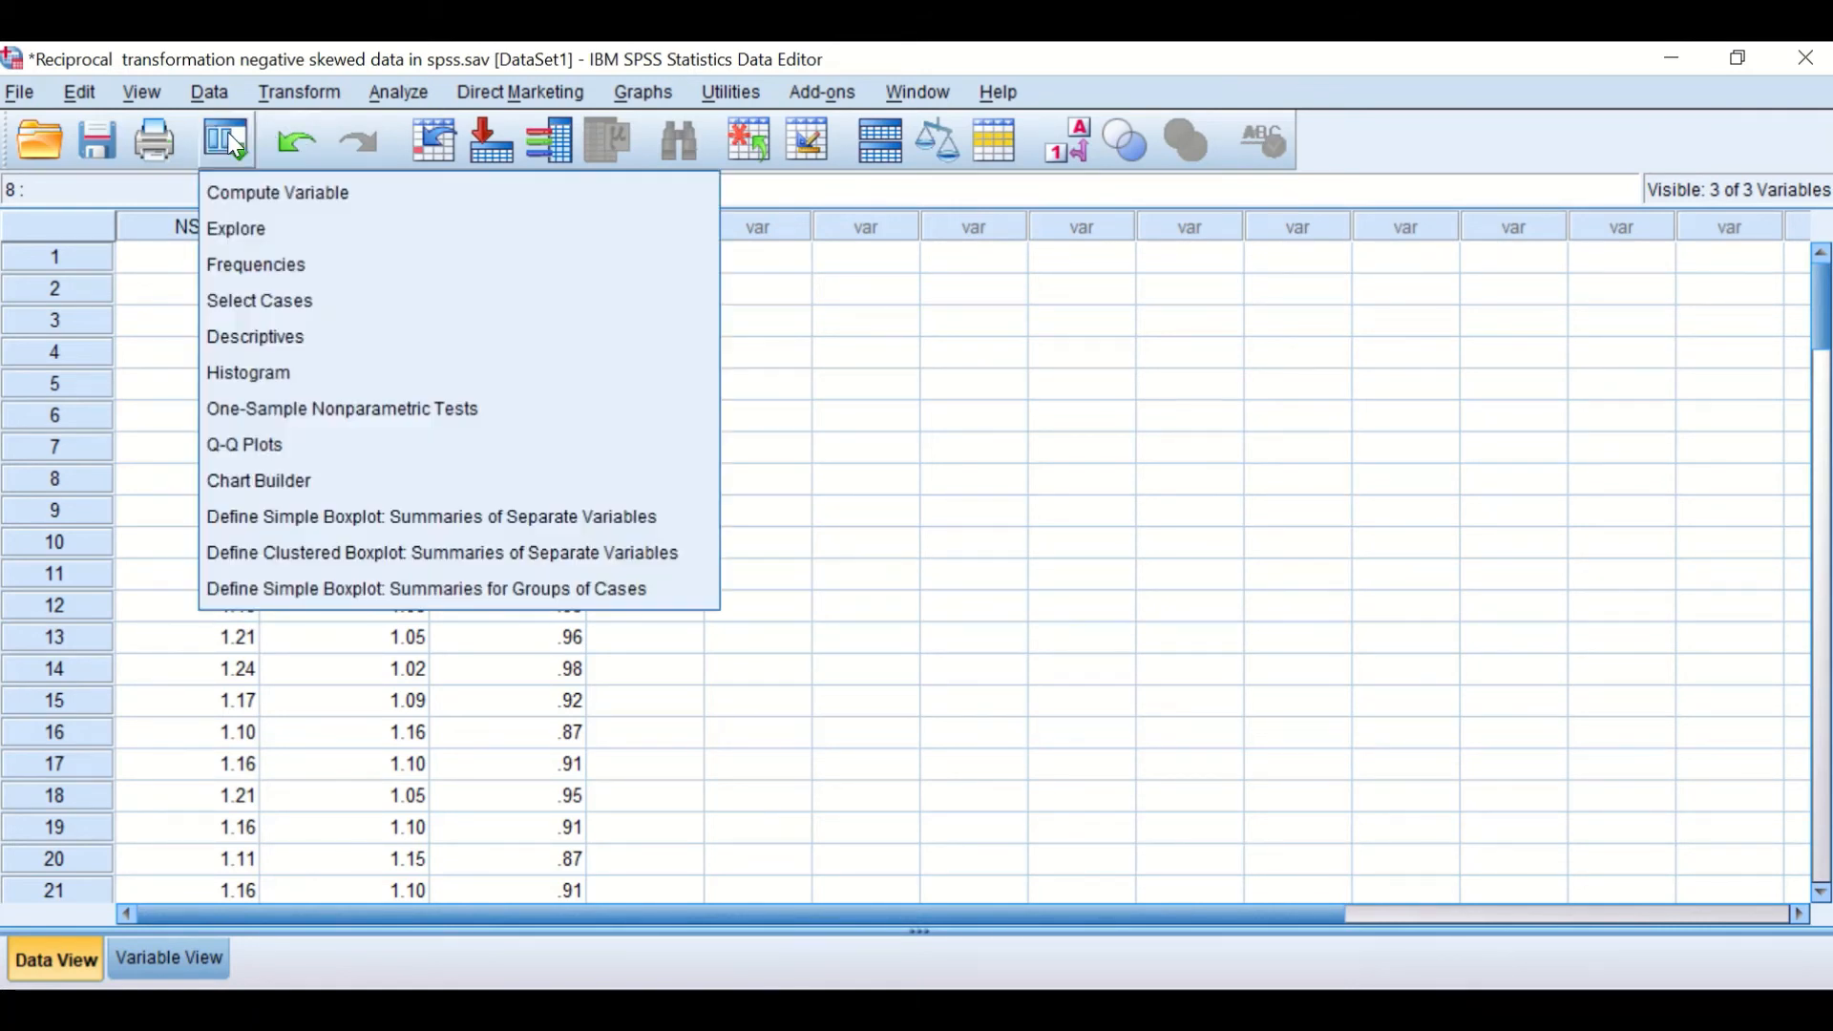
{"action": "left_click", "coordinate": [229, 229]}
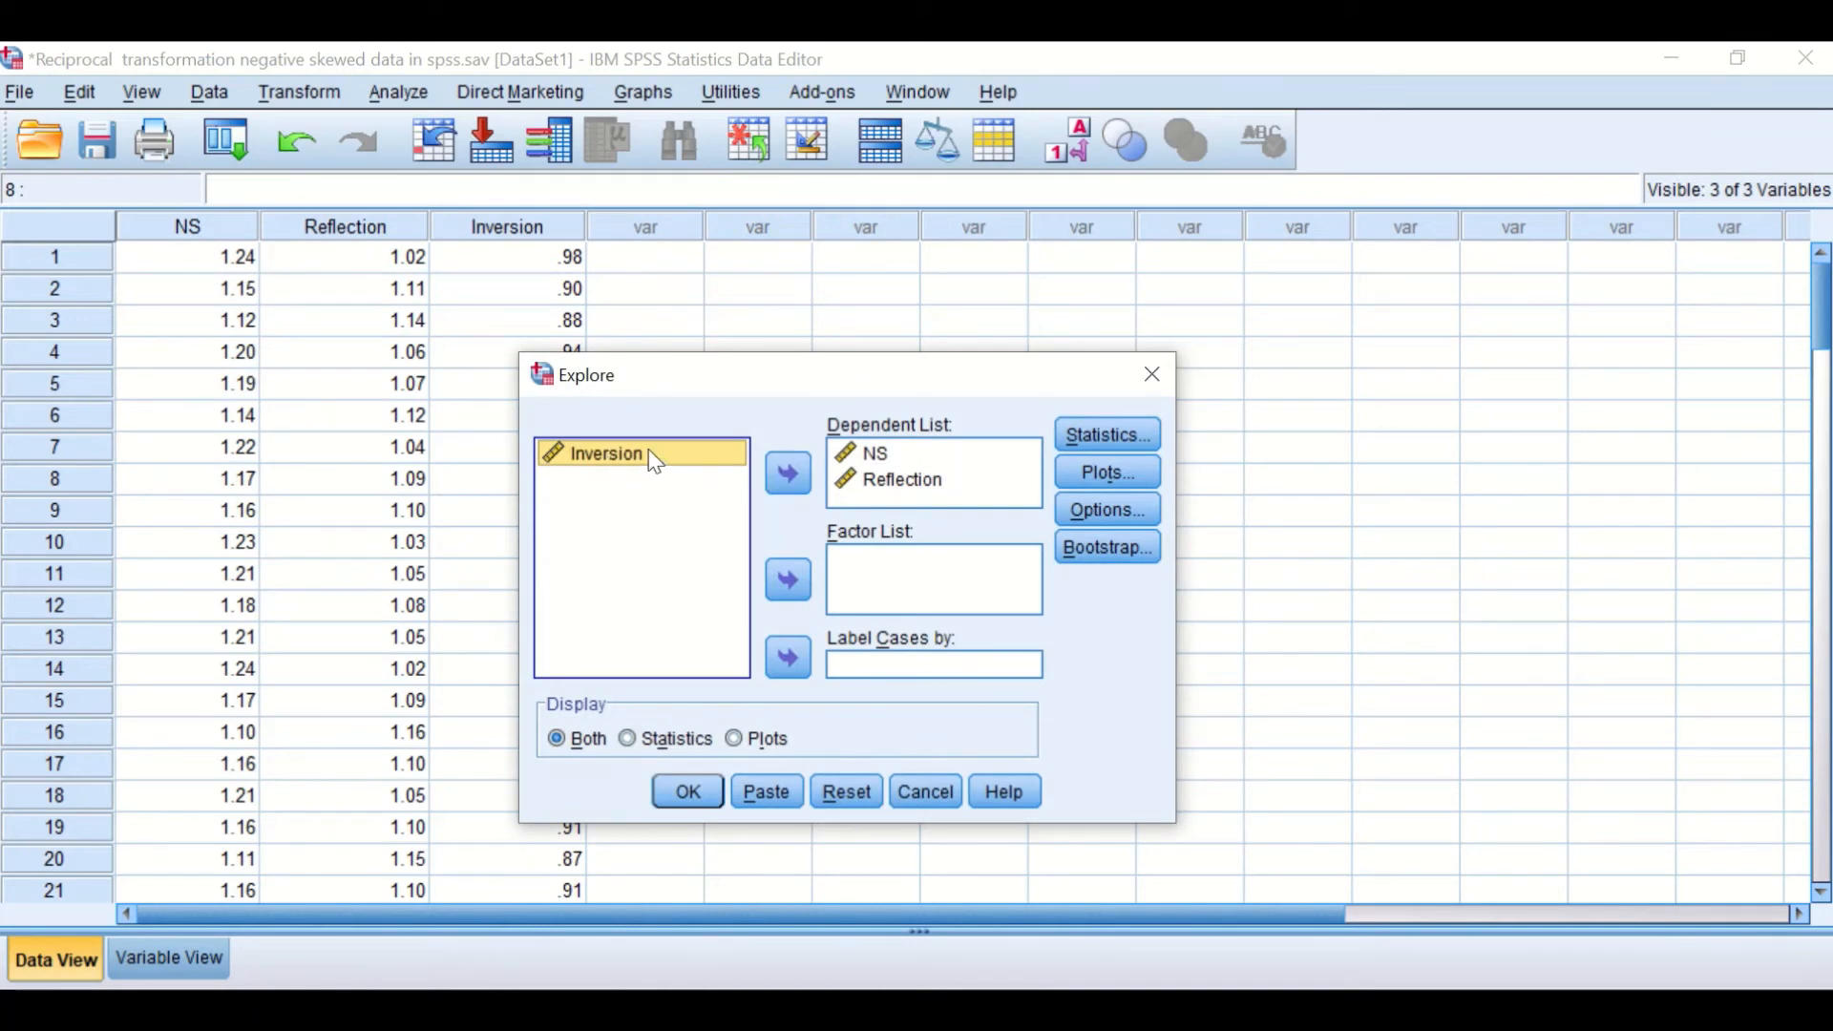
{"action": "left_click_drag", "start_coordinate": [605, 459], "coordinate": [856, 513]}
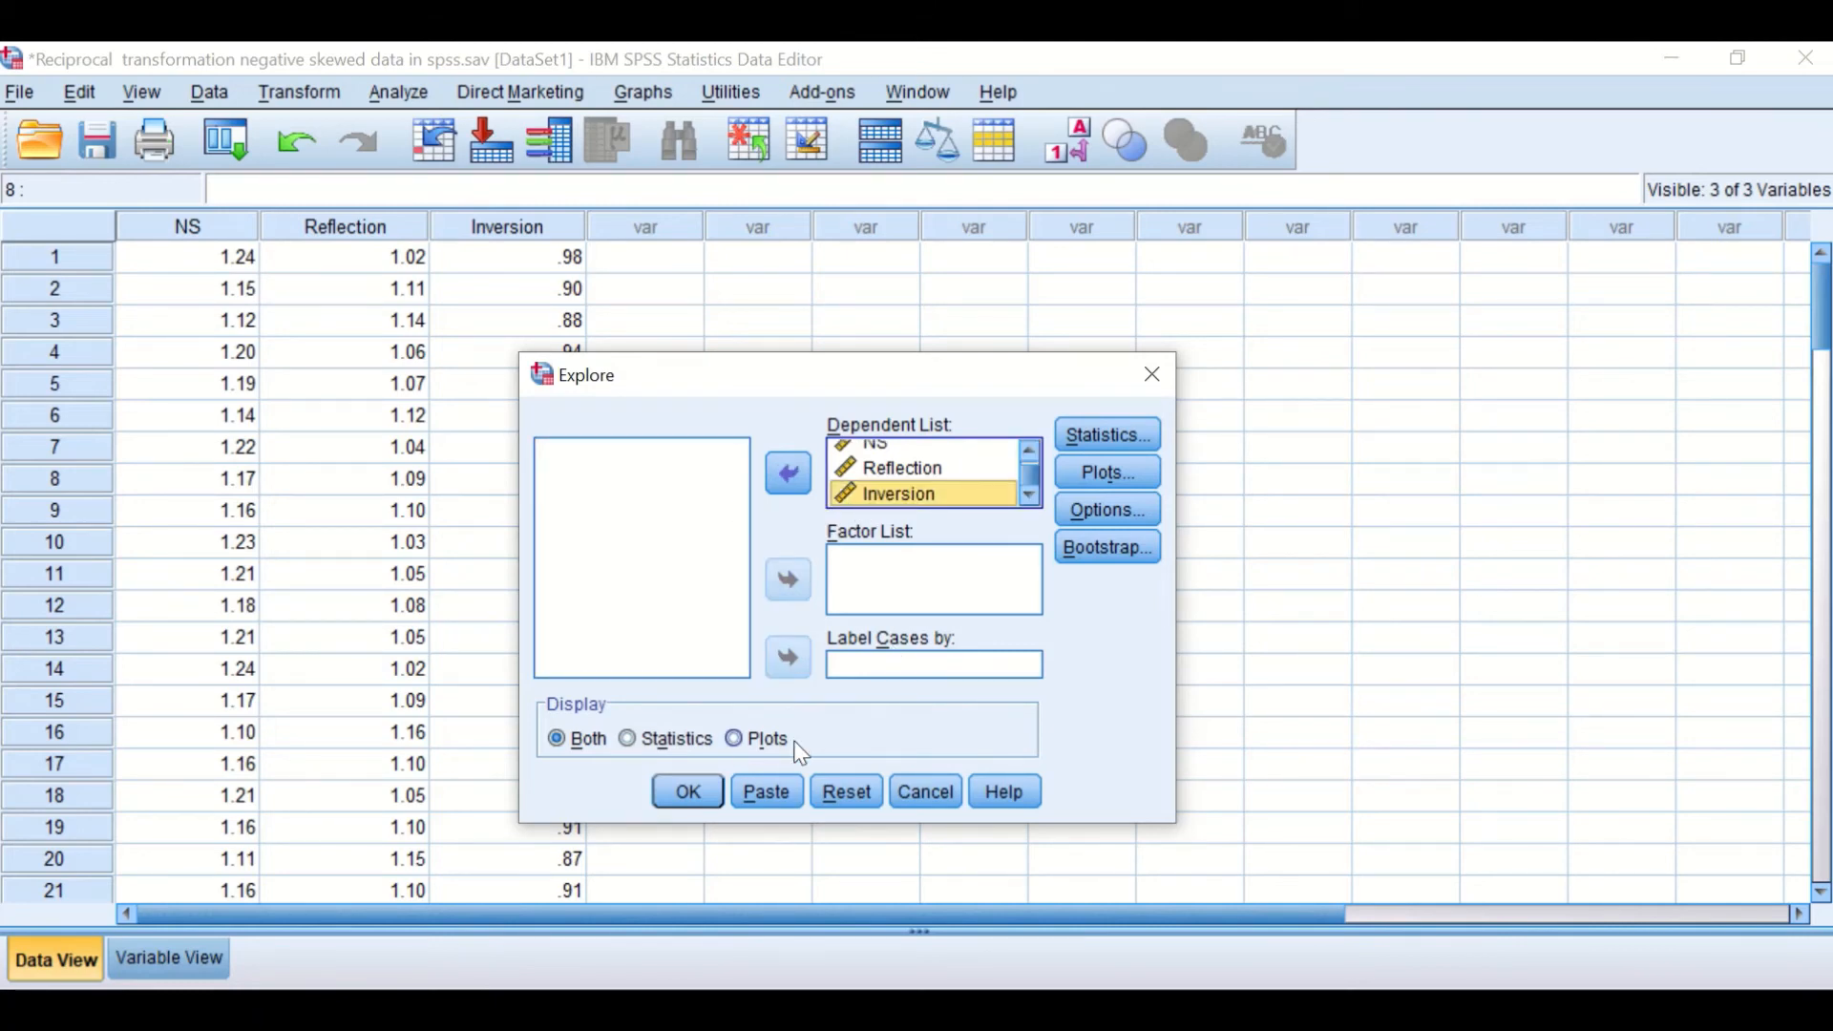
{"action": "left_click", "coordinate": [688, 790]}
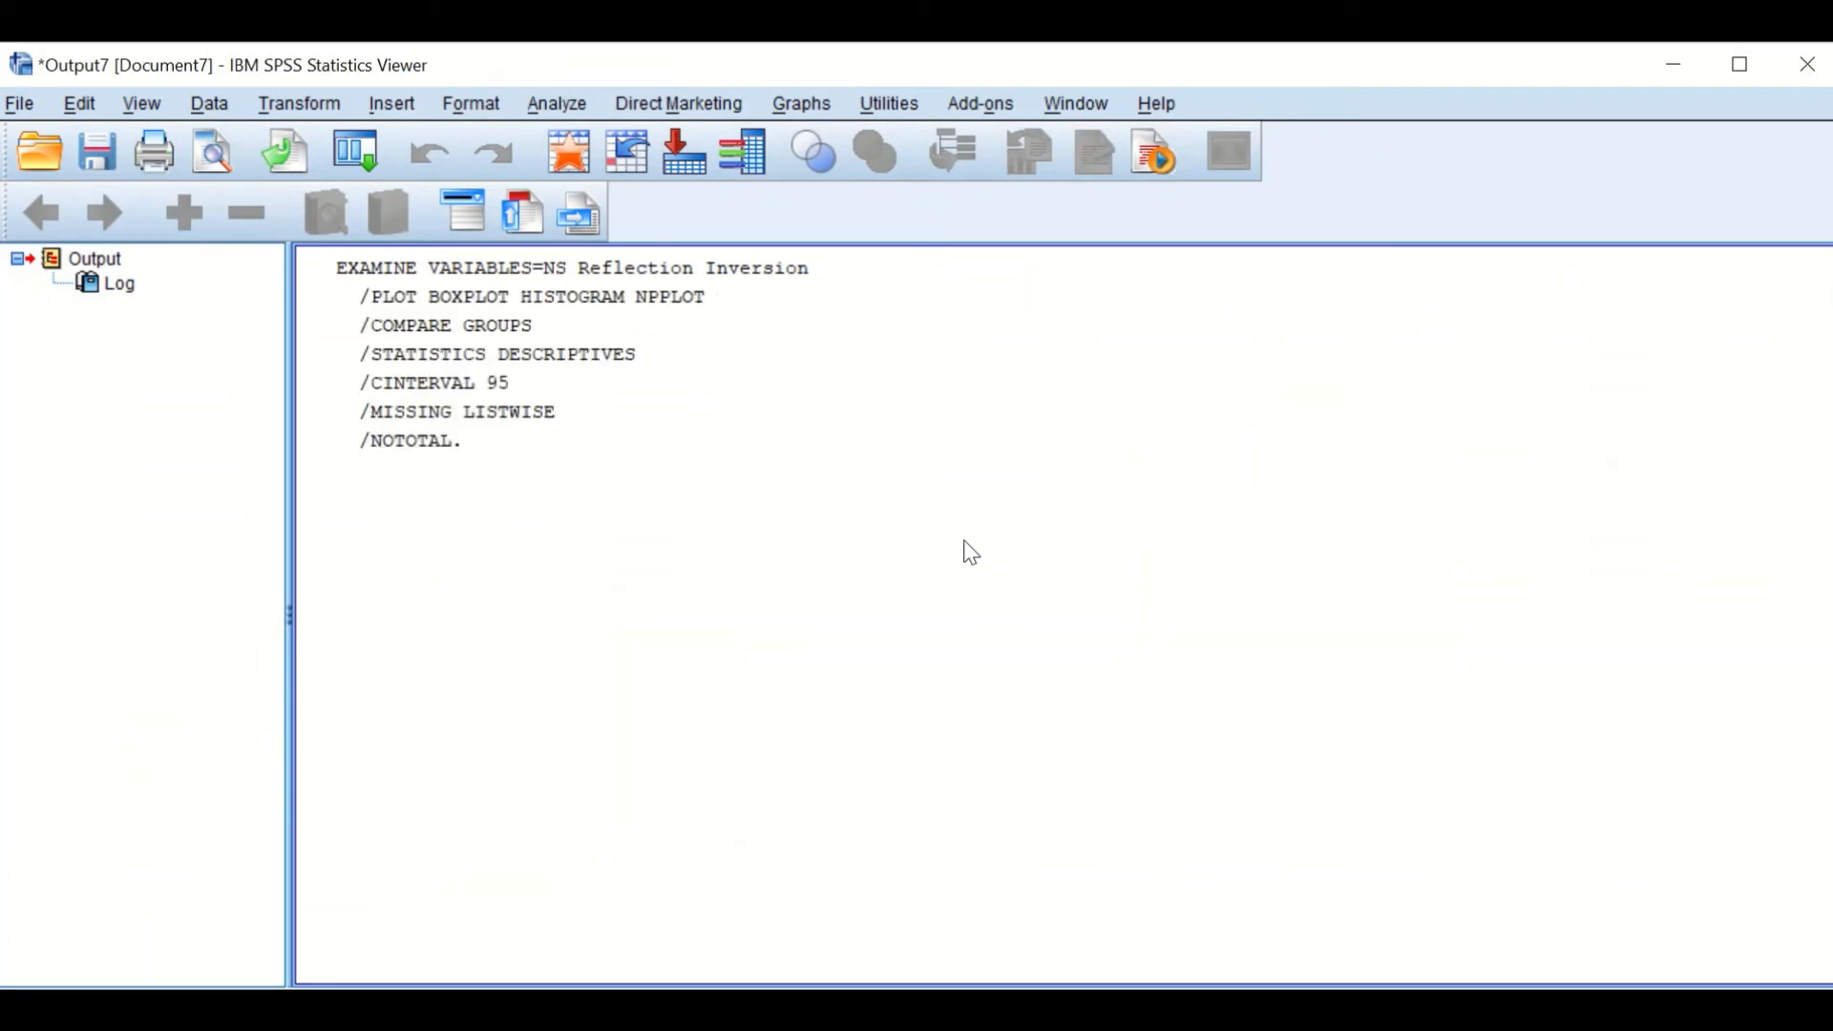
Examine the skewness and Tests of Normality results for NS, Reflection and Inversion, then close the output without saving.
{"action": "scroll", "coordinate": [876, 524], "scroll_direction": "down", "scroll_amount": 2}
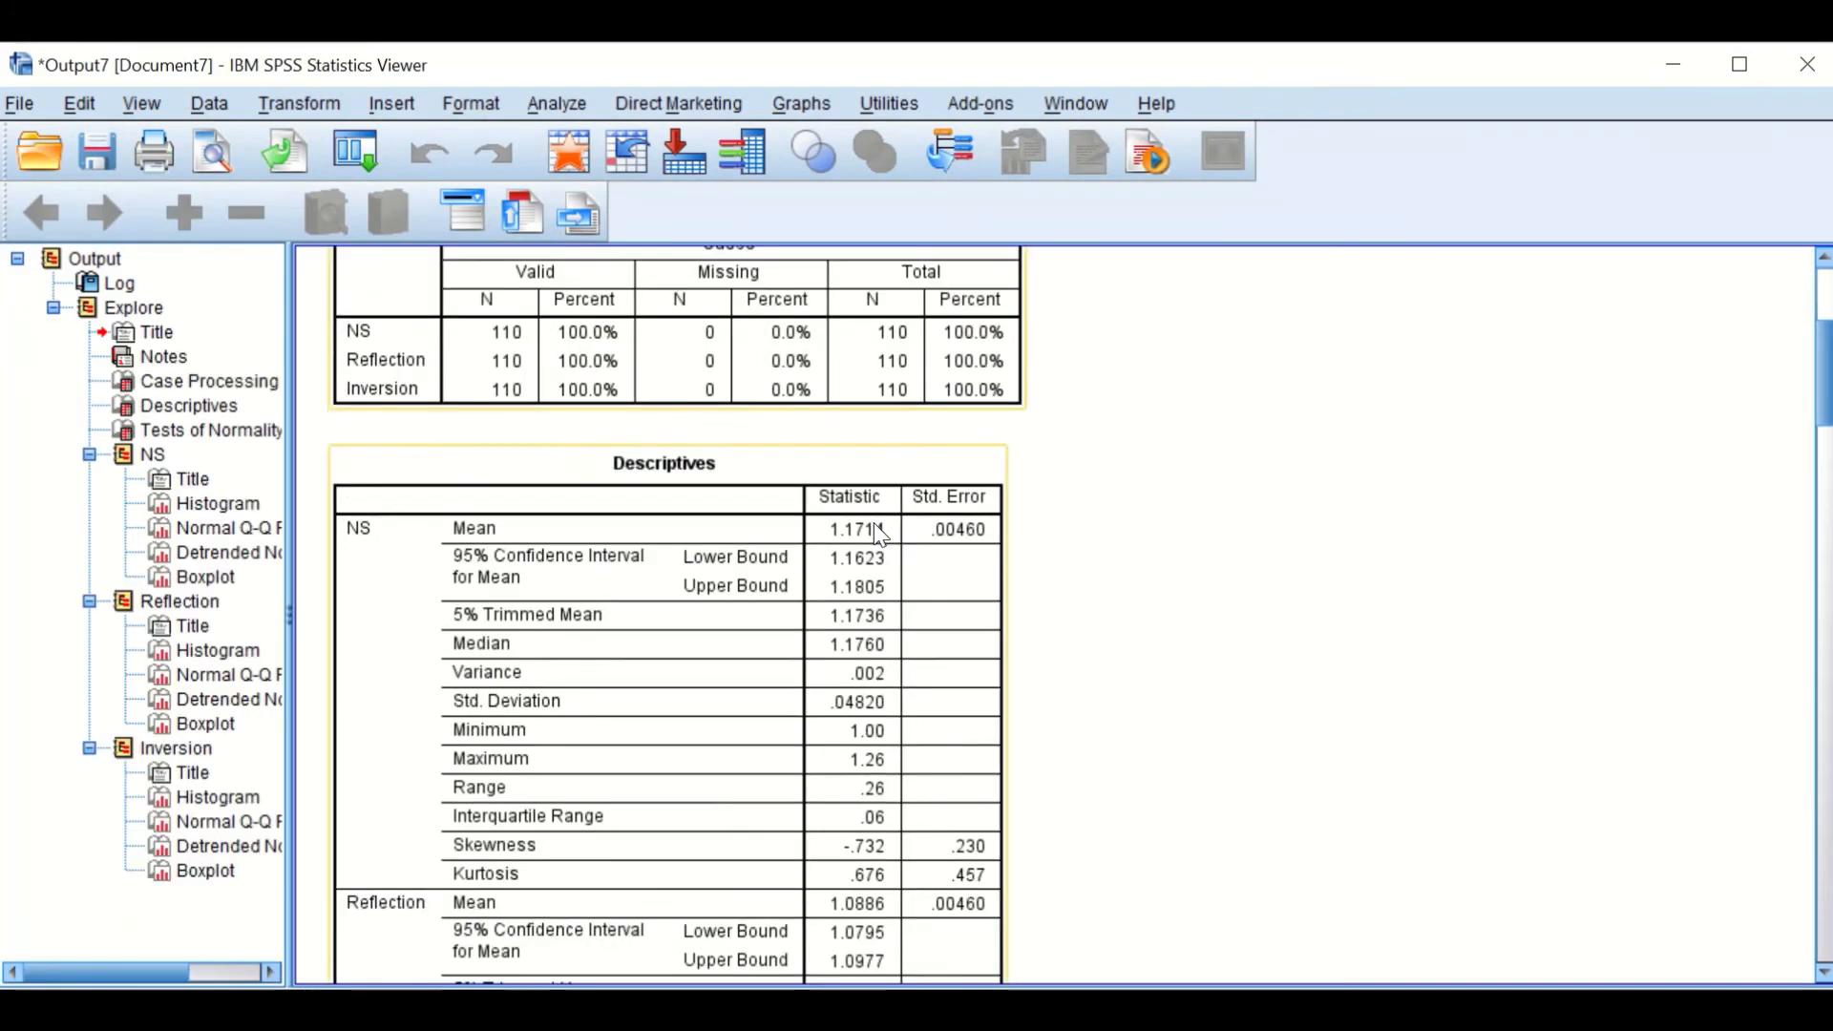
{"action": "scroll", "coordinate": [878, 533], "scroll_direction": "down", "scroll_amount": 2}
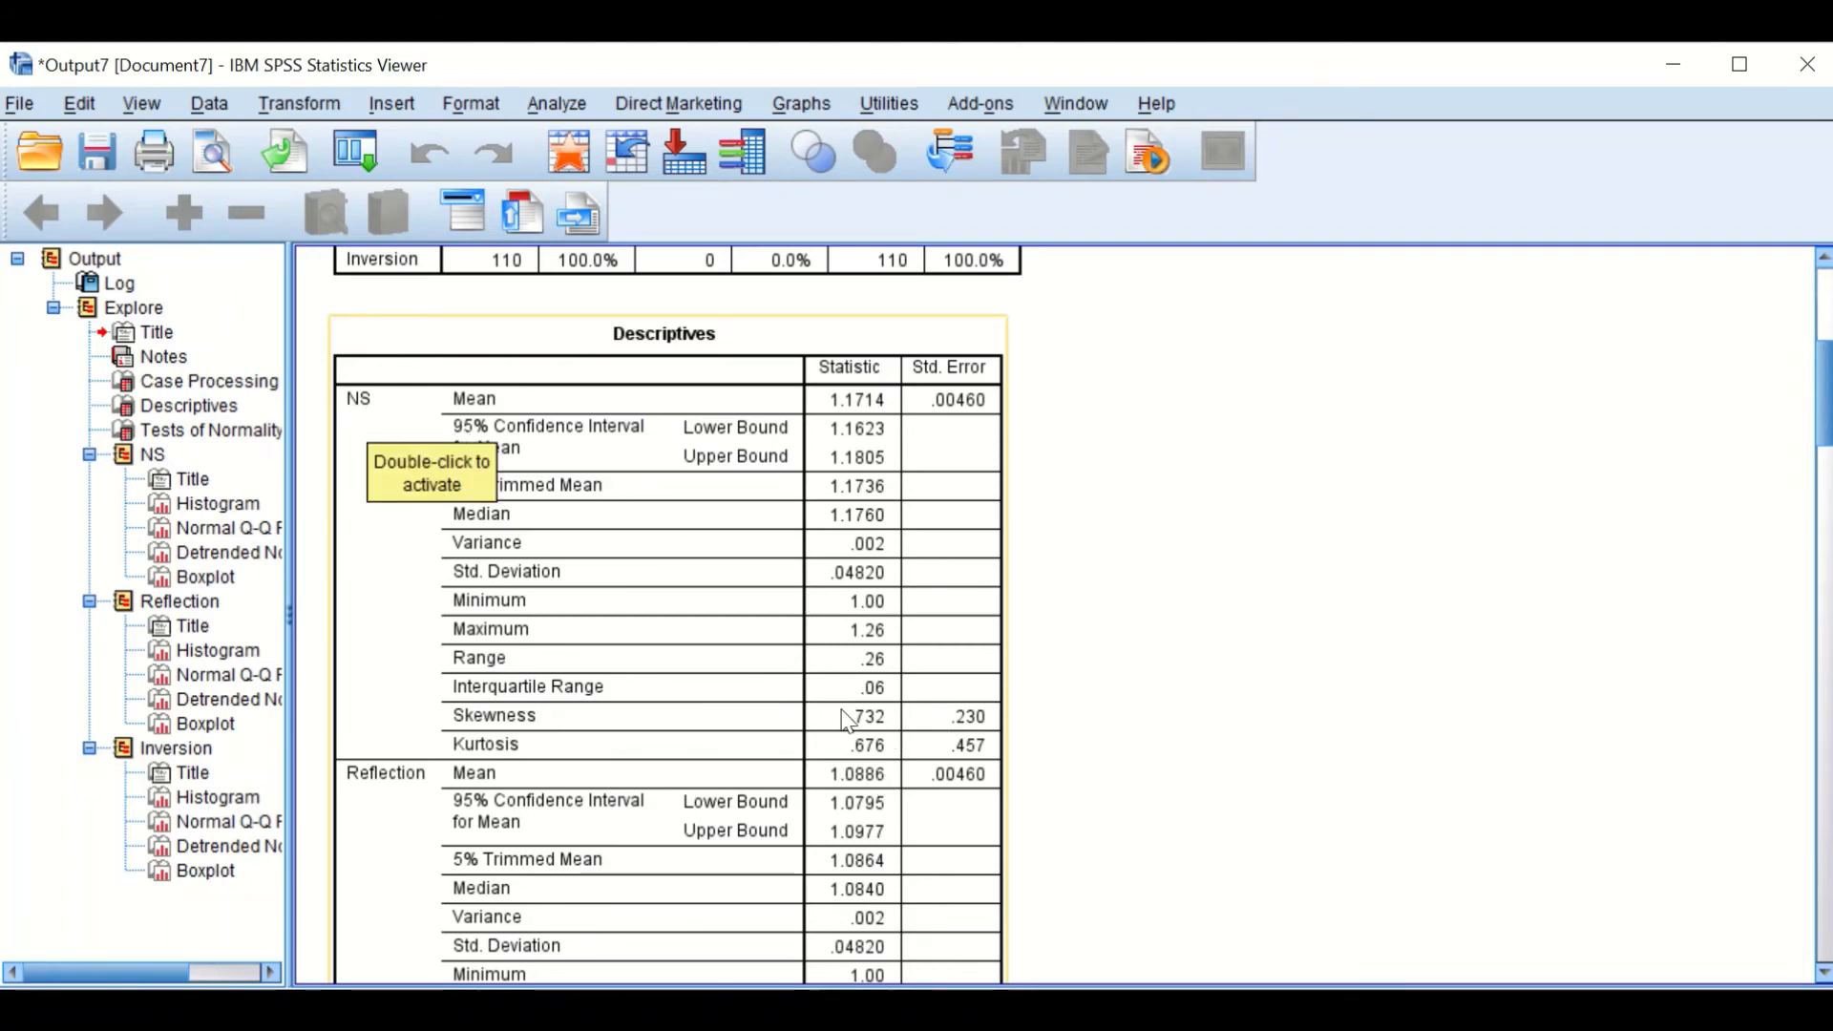
{"action": "scroll", "coordinate": [913, 716], "scroll_direction": "down", "scroll_amount": 3}
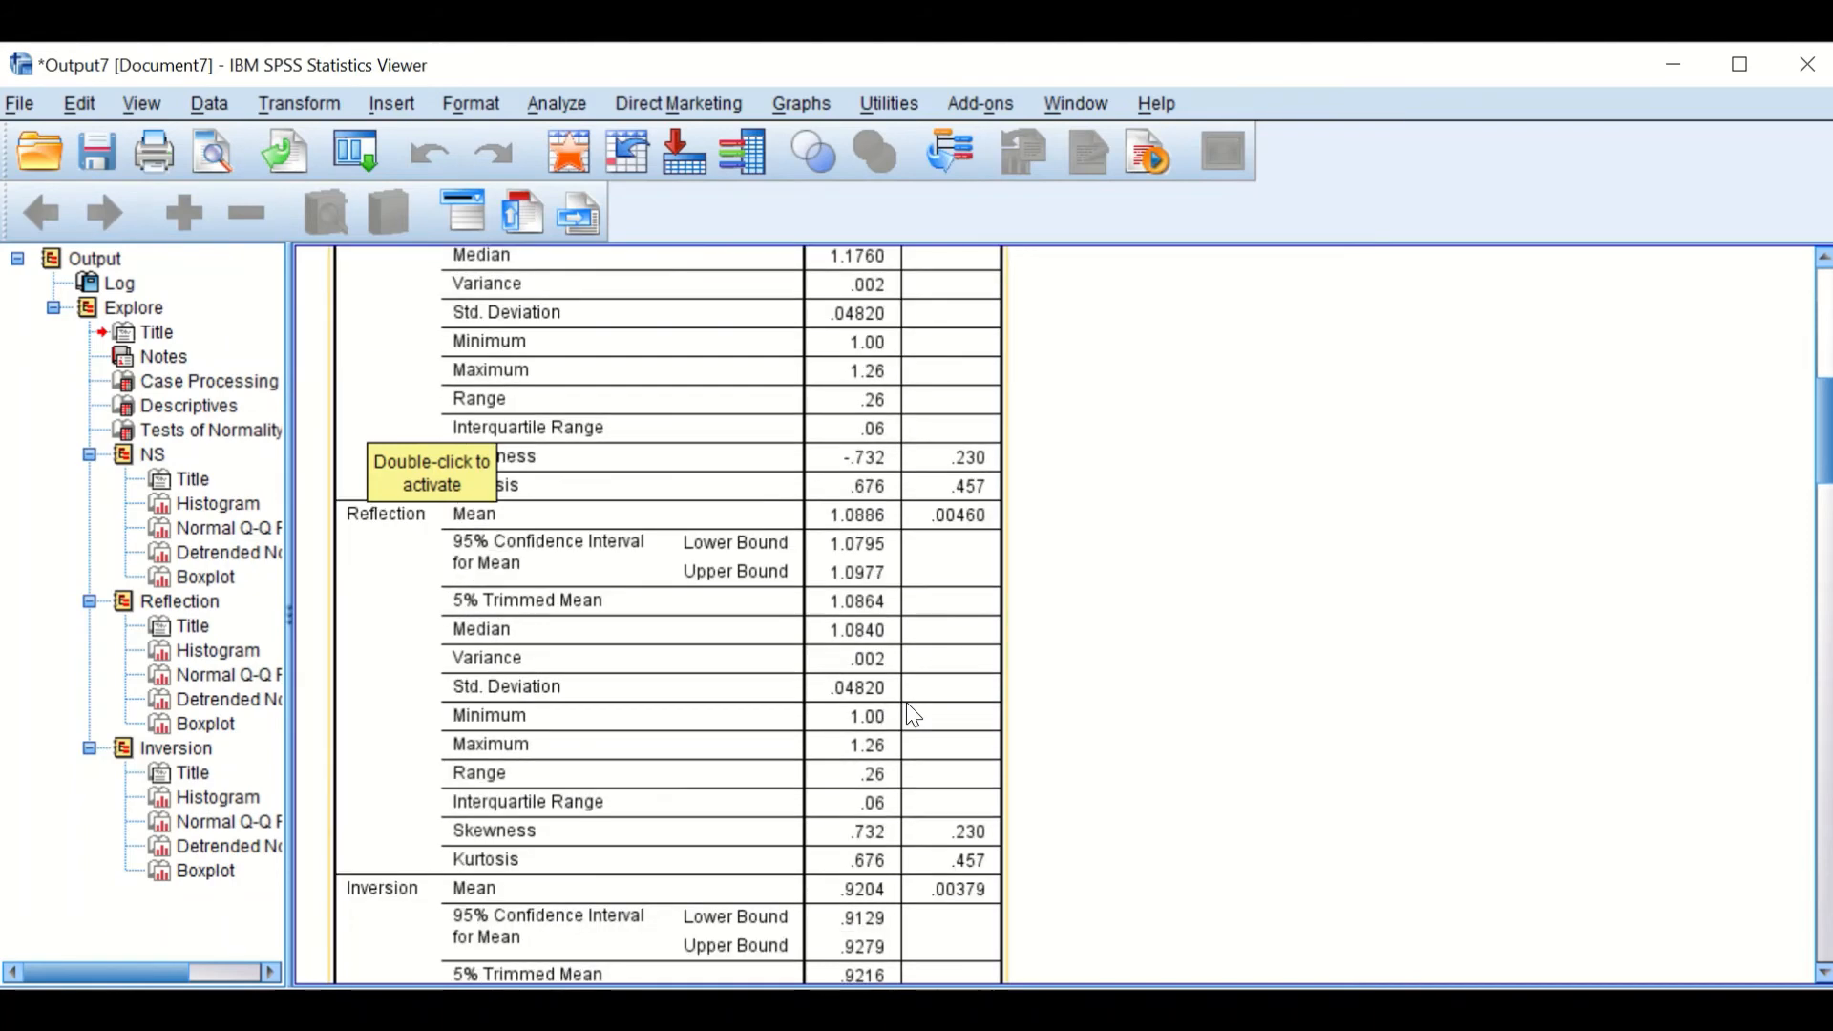
{"action": "scroll", "coordinate": [807, 754], "scroll_direction": "down", "scroll_amount": 3}
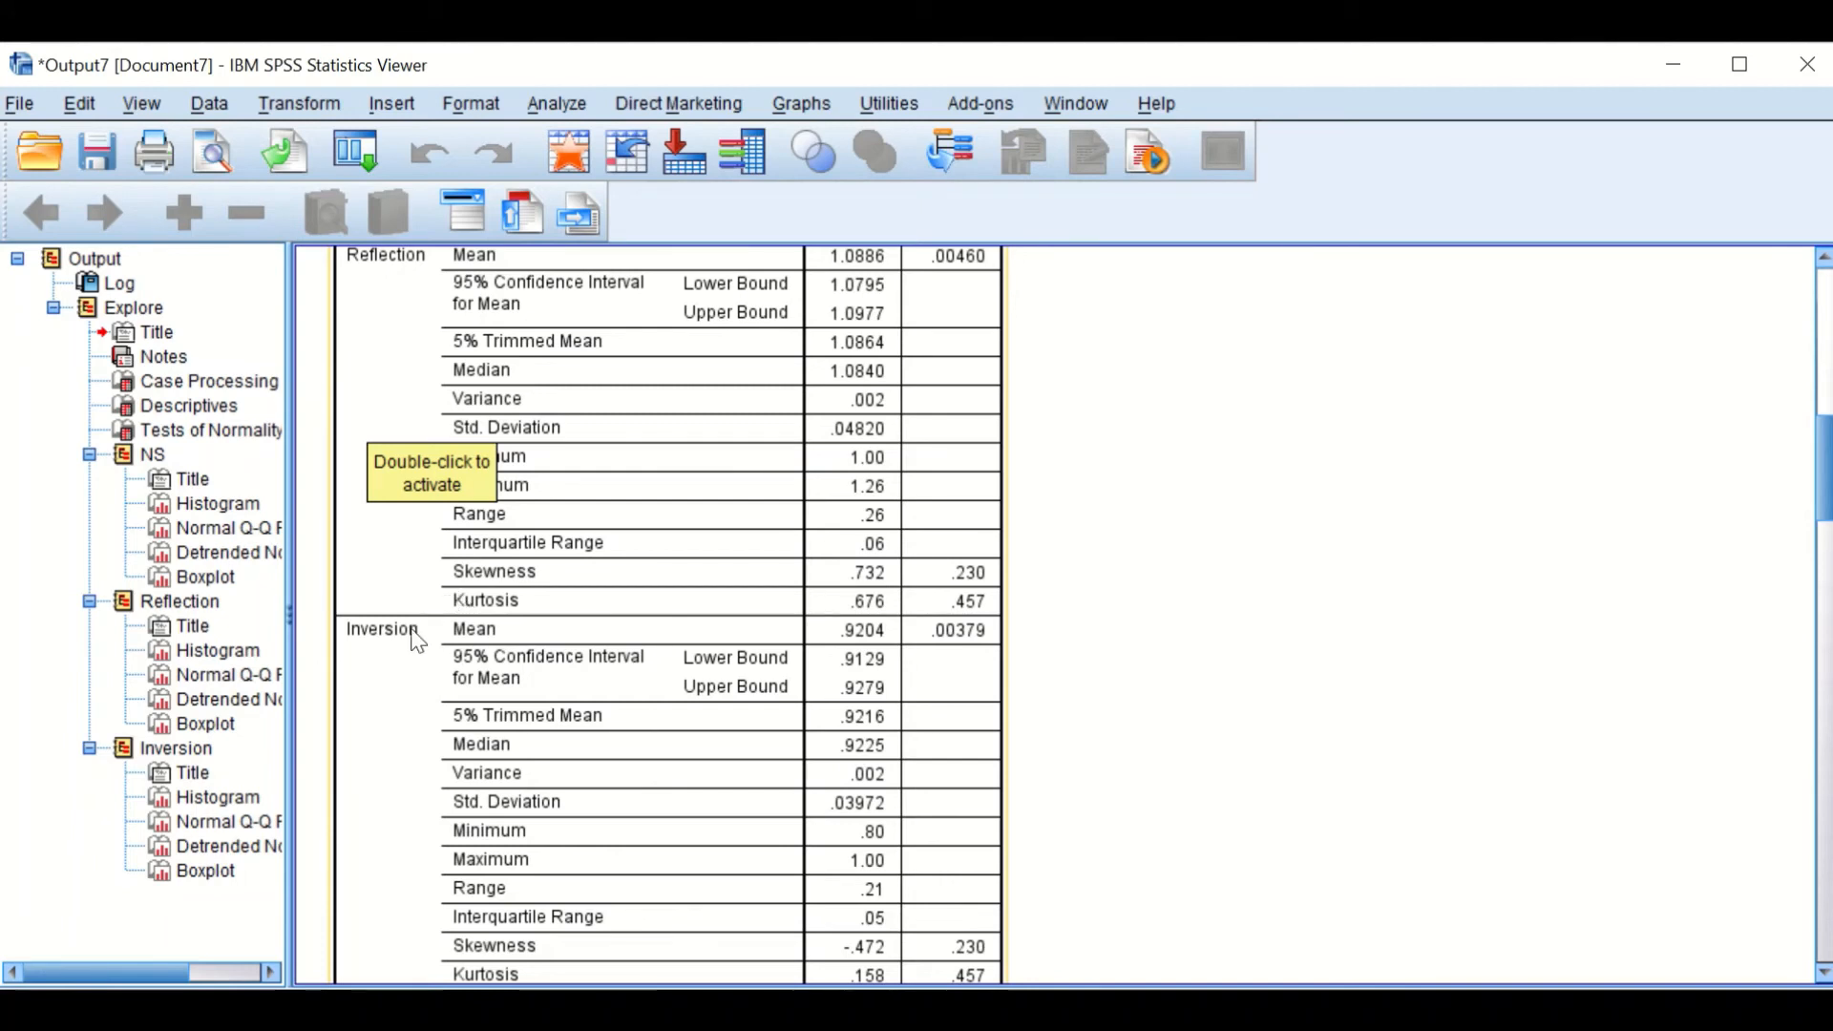
{"action": "scroll", "coordinate": [862, 695], "scroll_direction": "down", "scroll_amount": 3}
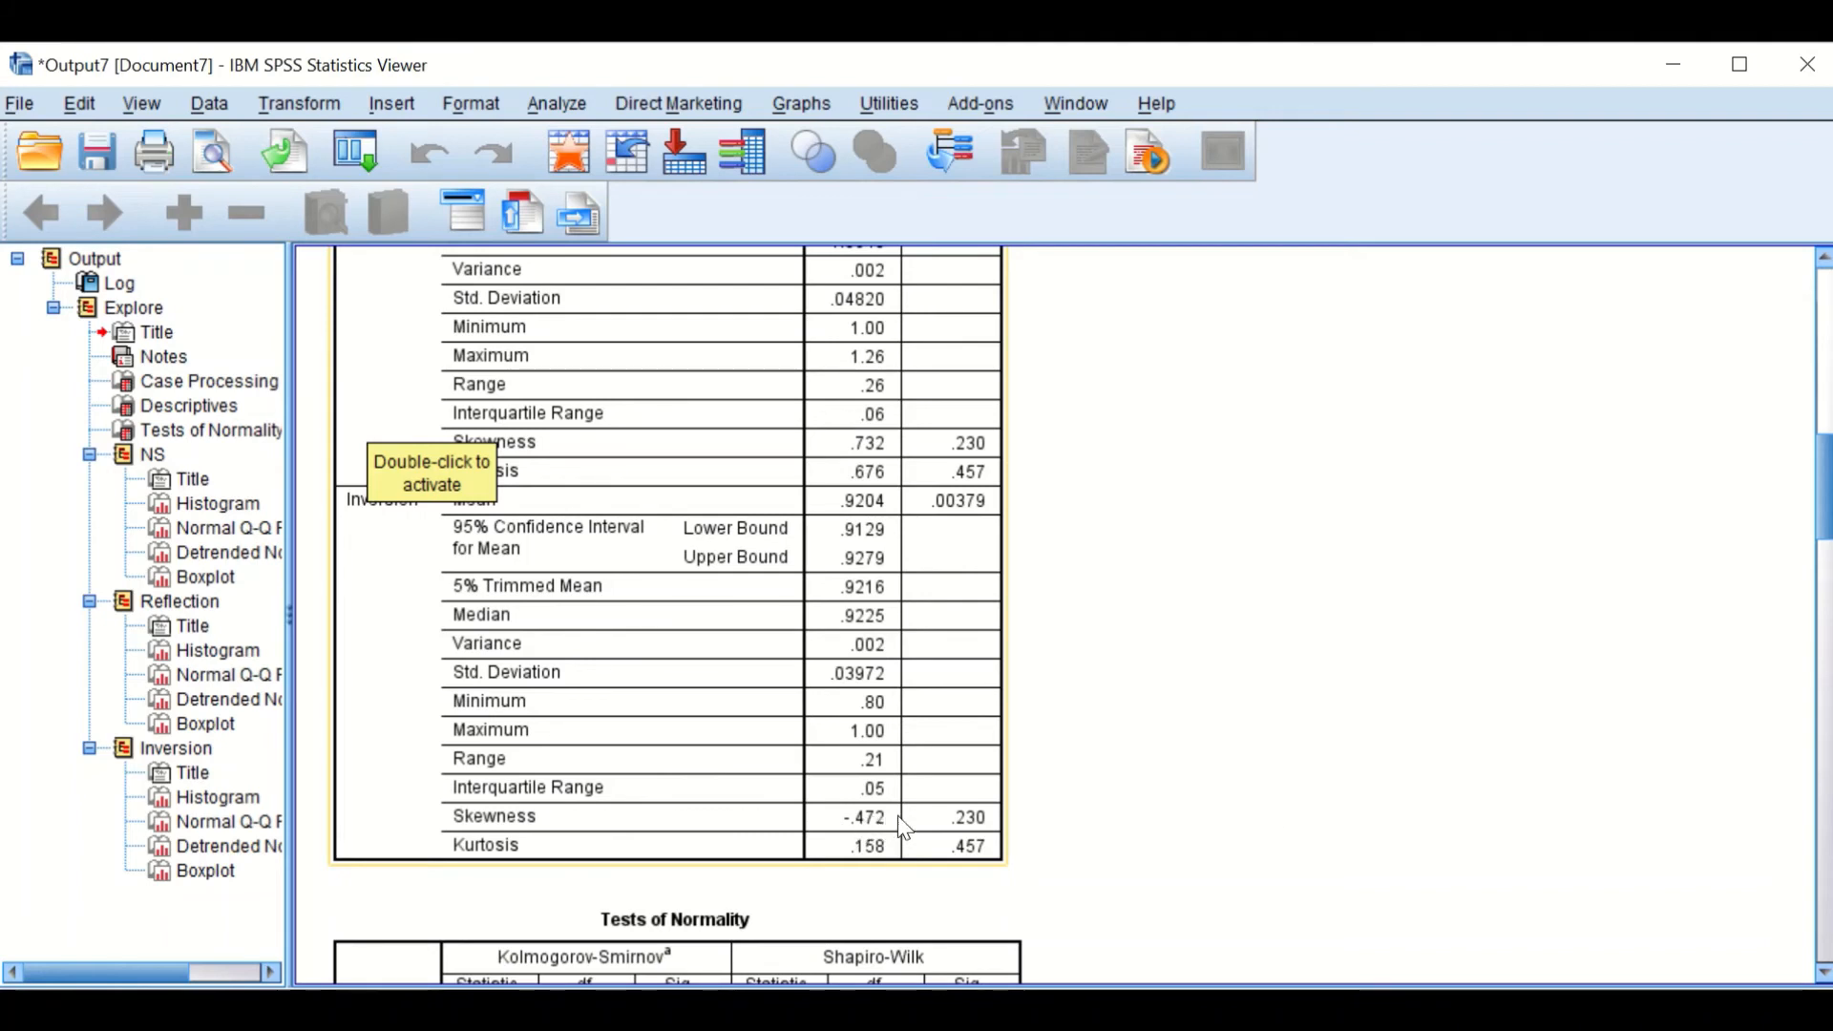
{"action": "scroll", "coordinate": [1305, 720], "scroll_direction": "down", "scroll_amount": 5}
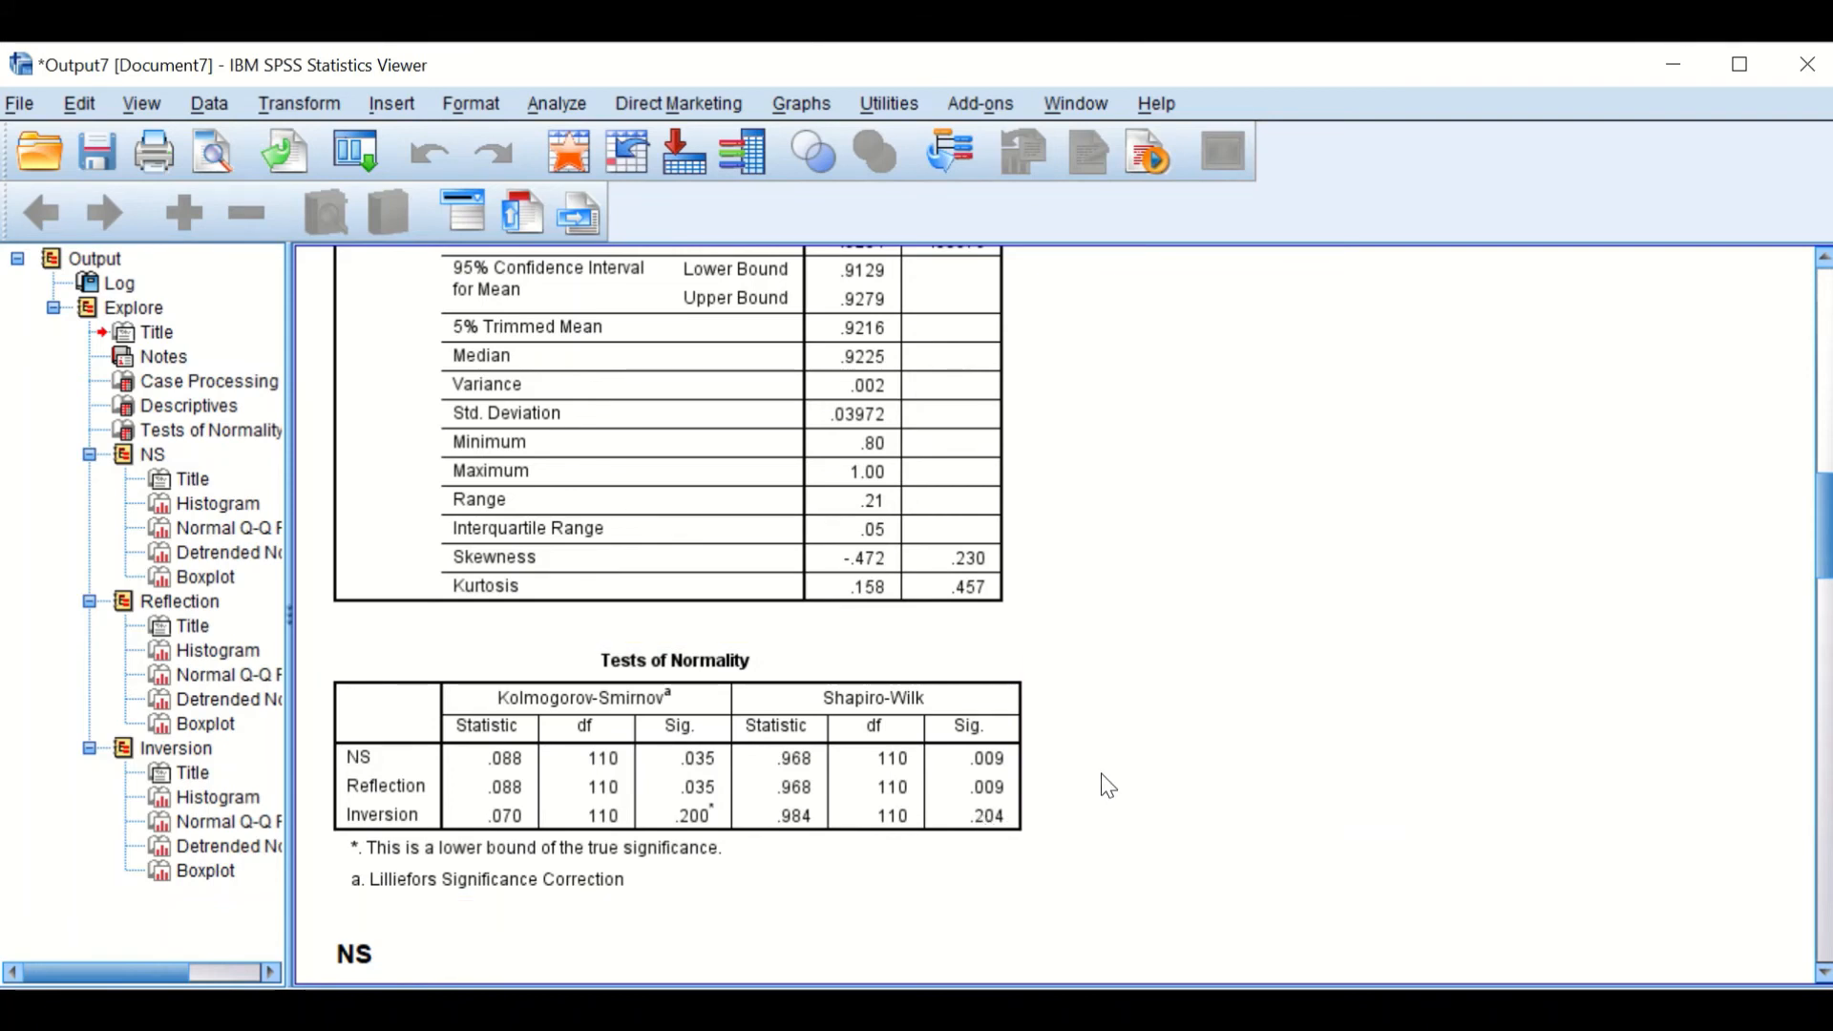
{"action": "left_click", "coordinate": [1807, 64]}
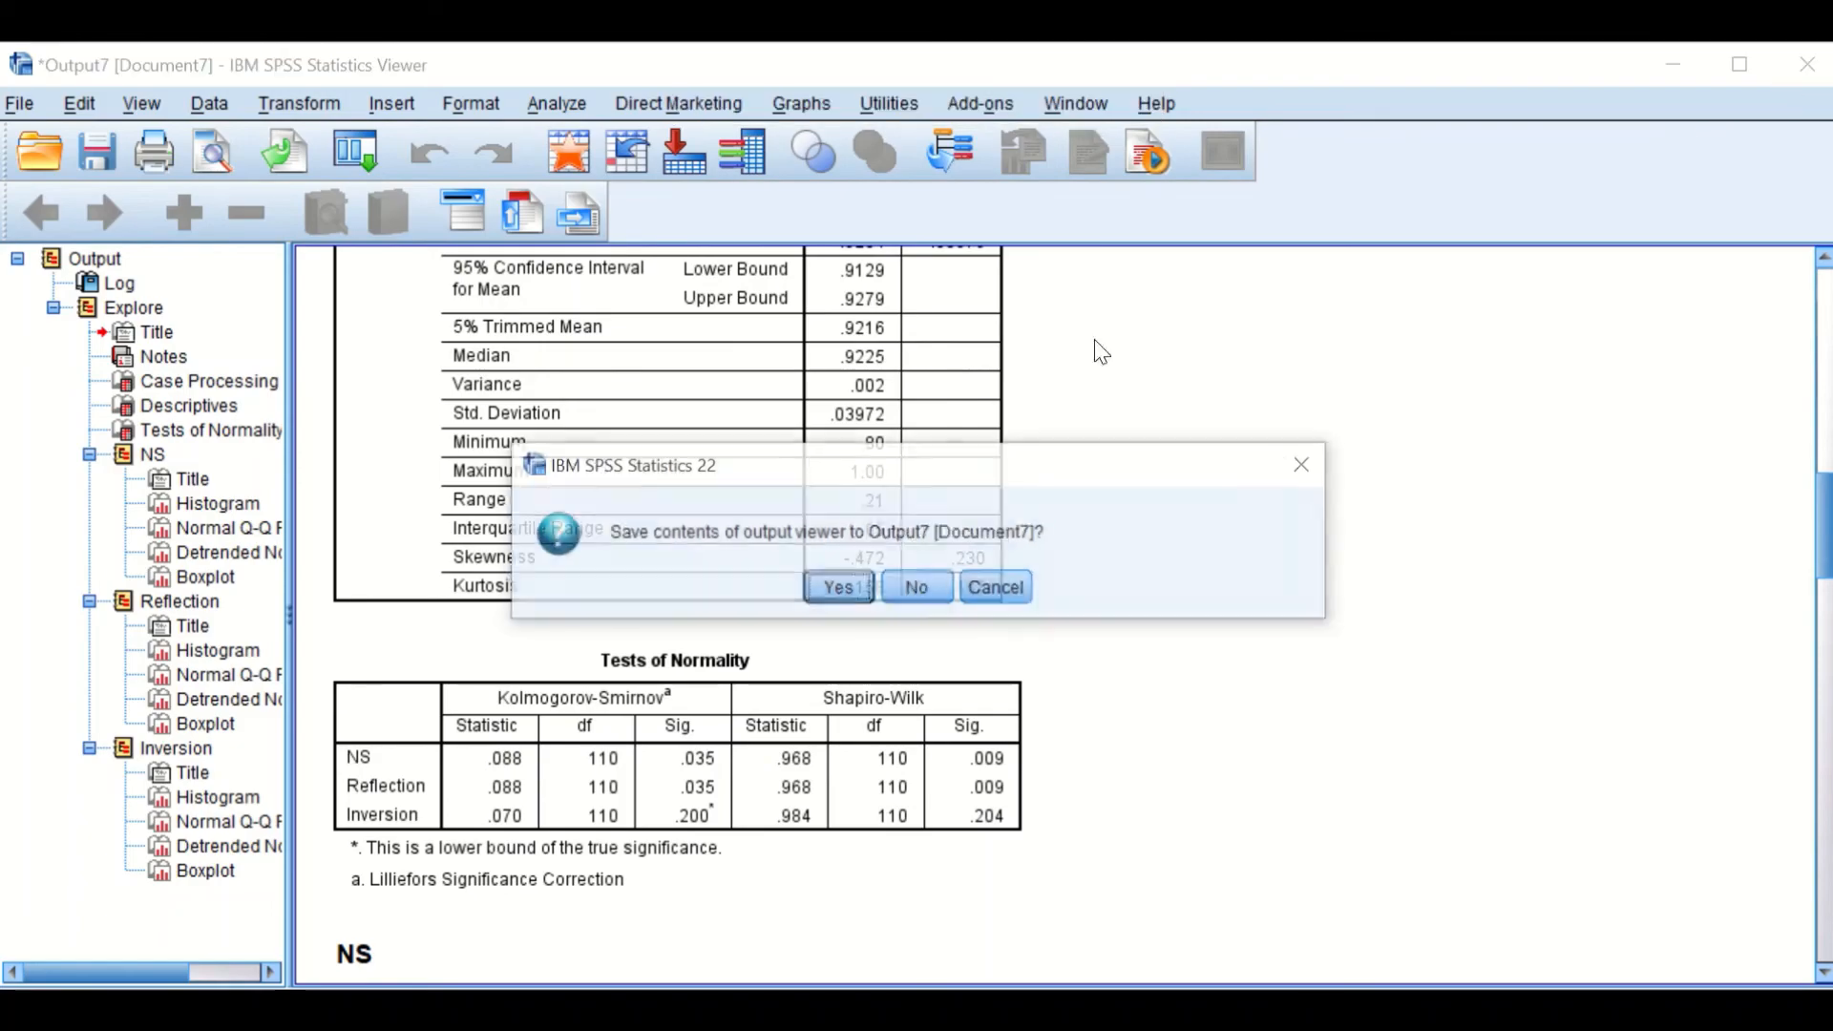
{"action": "left_click", "coordinate": [912, 581]}
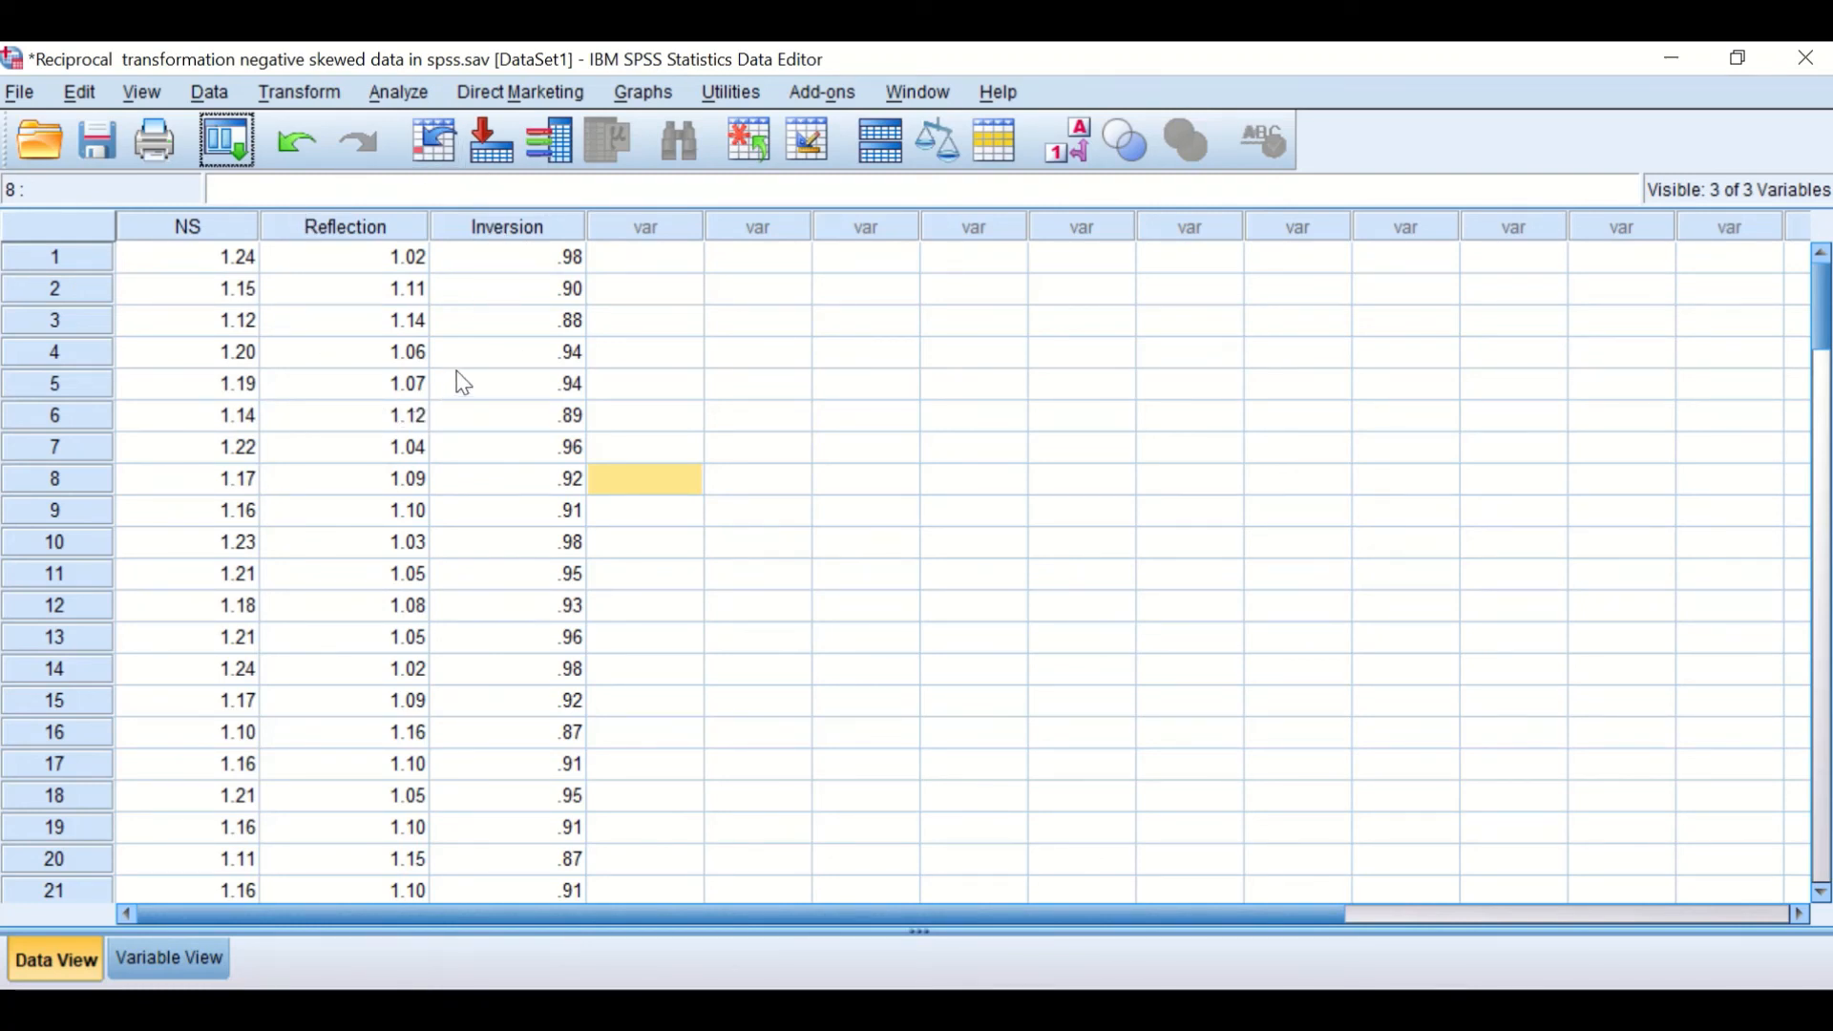
Reset the Compute Variable settings for another calculation and name the target variable Reciprocaldirect.
{"action": "left_click", "coordinate": [289, 95]}
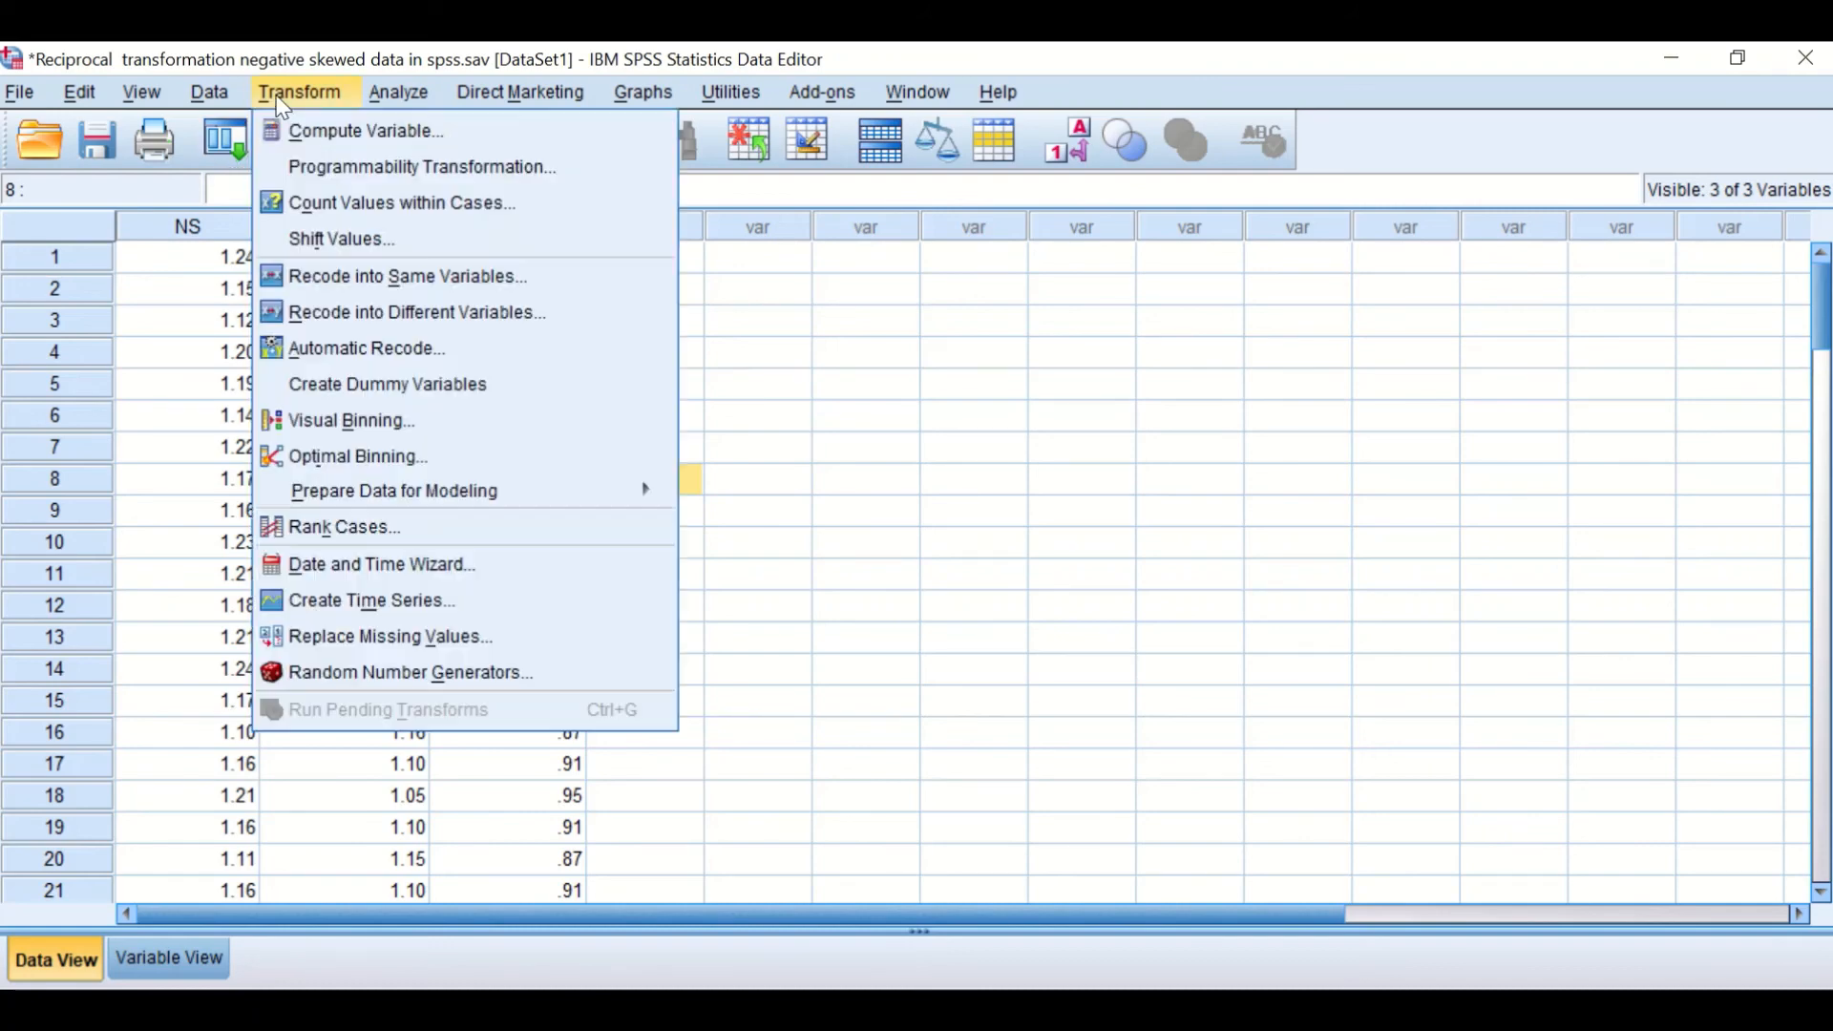
{"action": "left_click", "coordinate": [299, 143]}
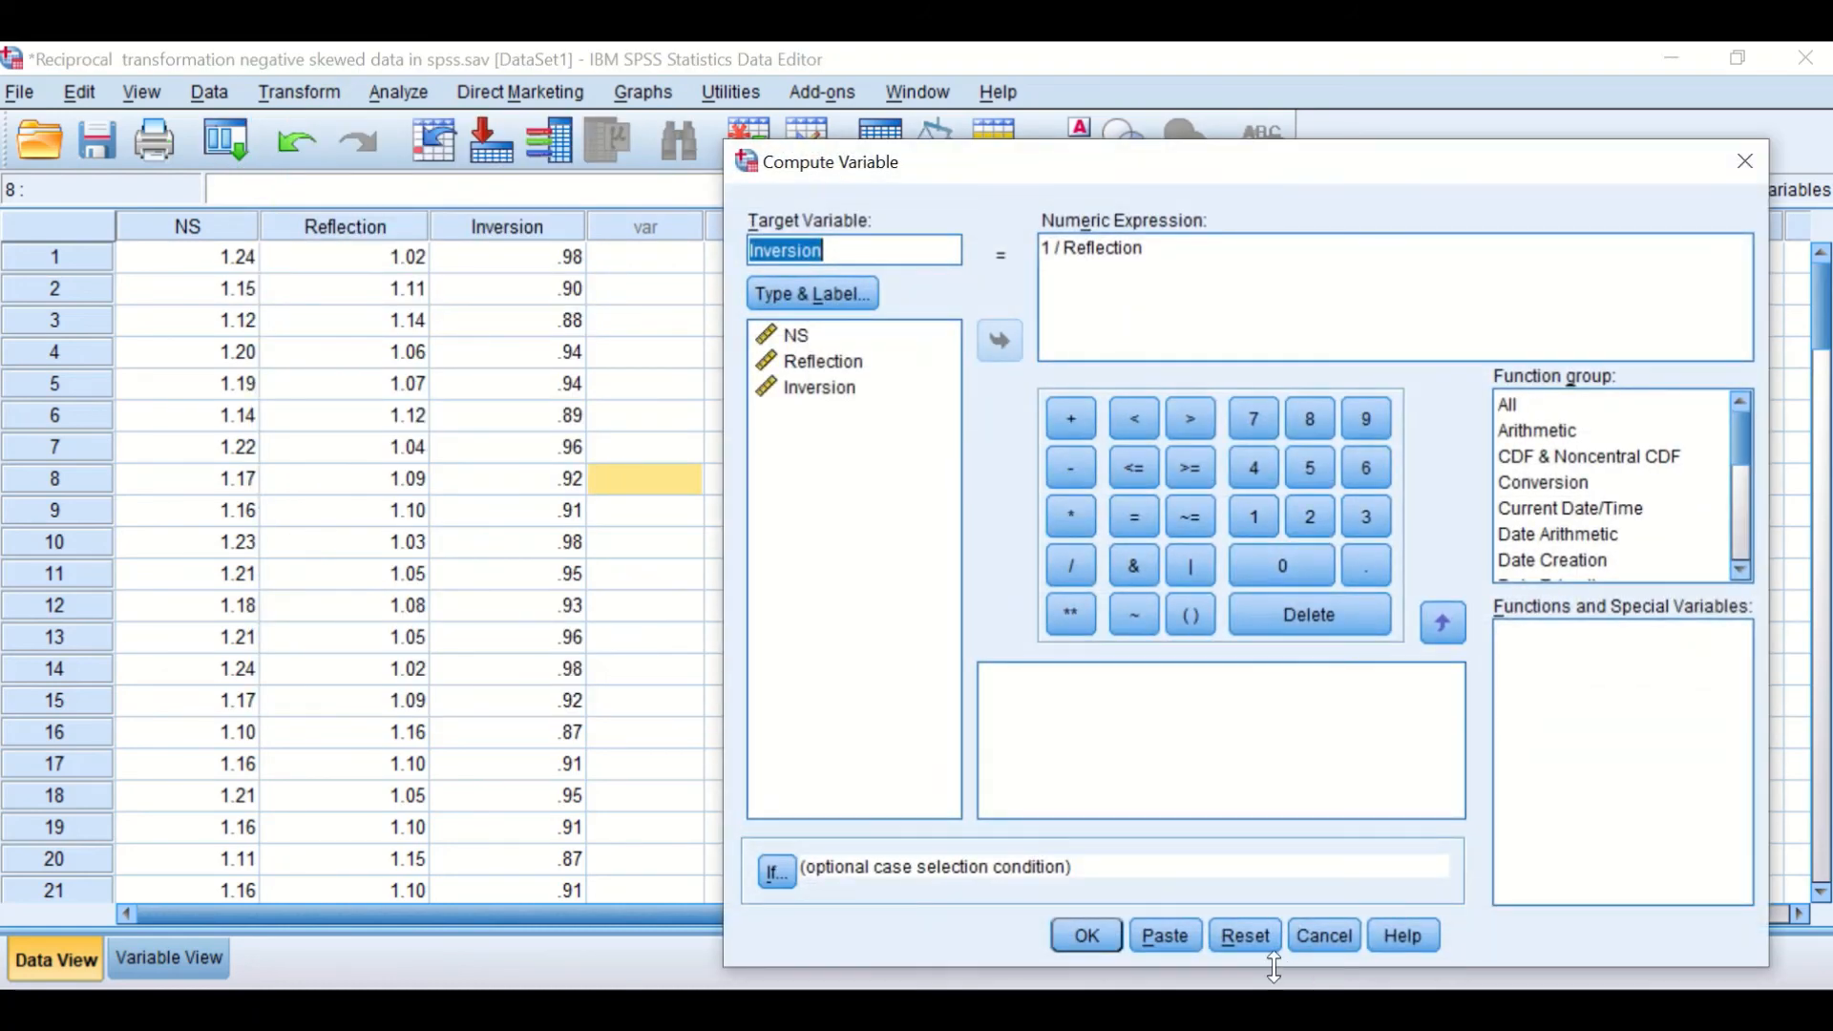
{"action": "left_click", "coordinate": [1244, 935]}
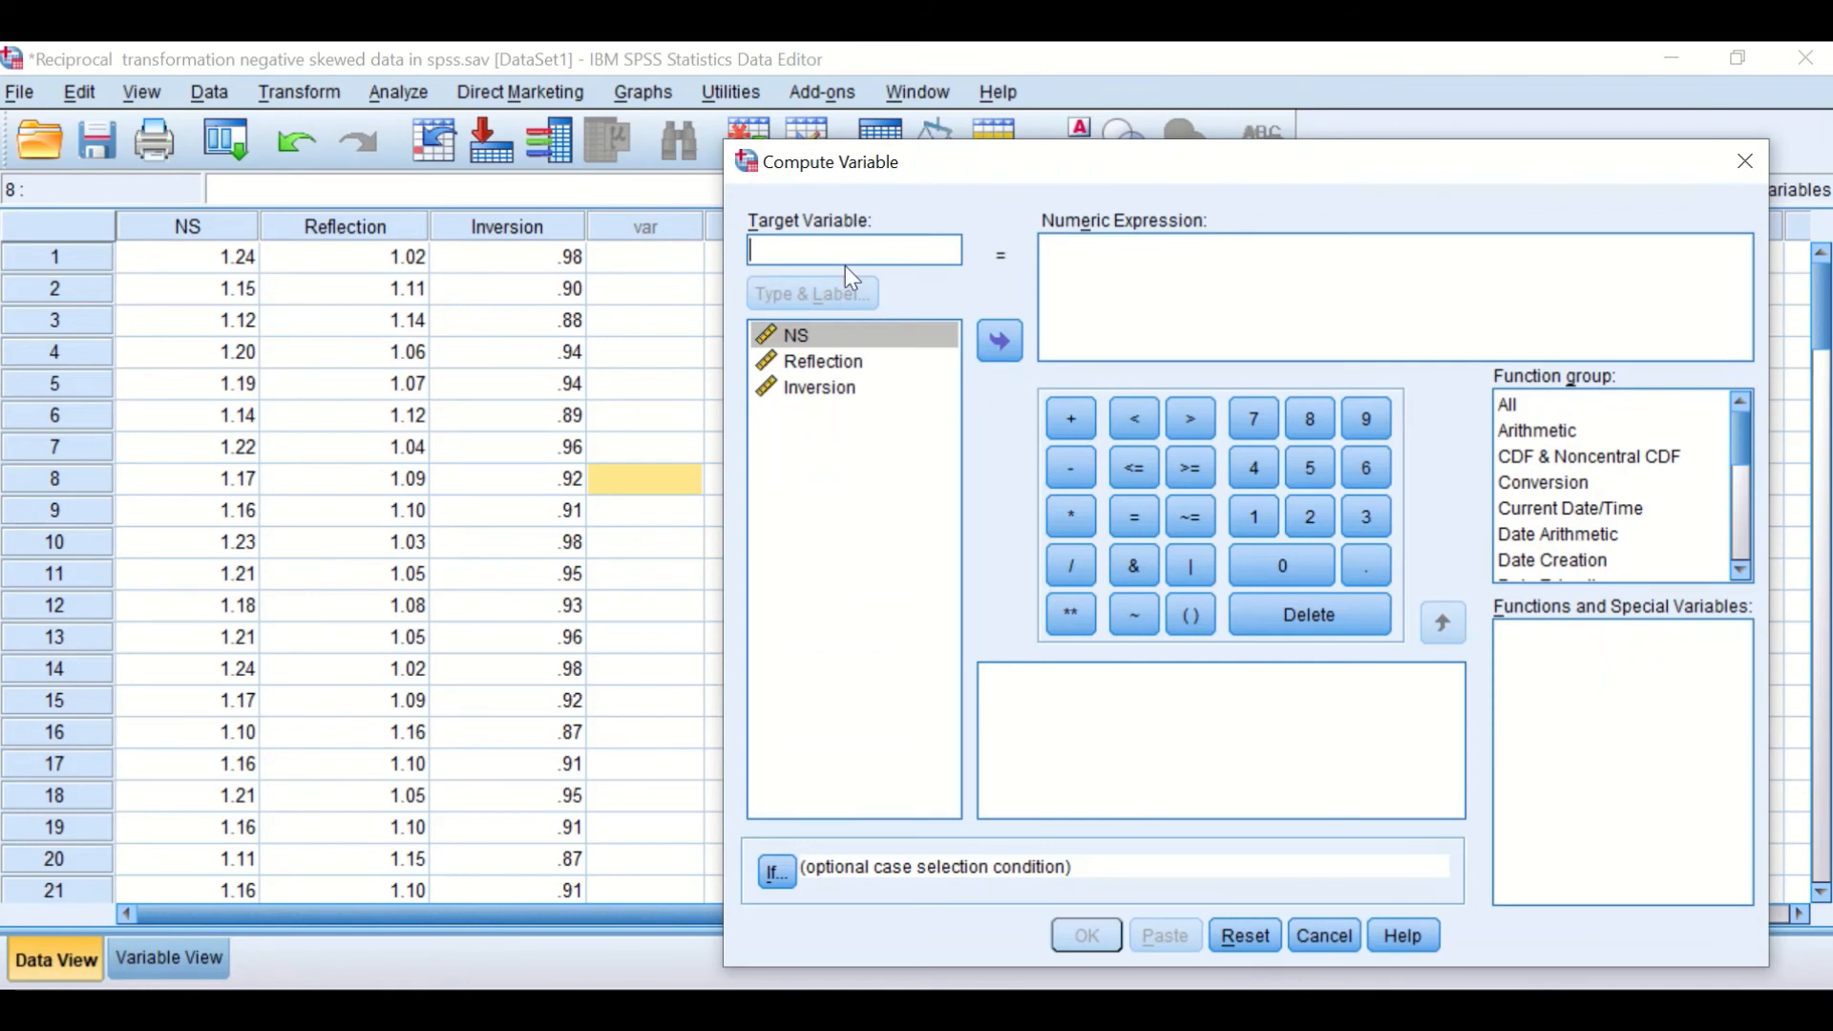
{"action": "type", "text": "Re"}
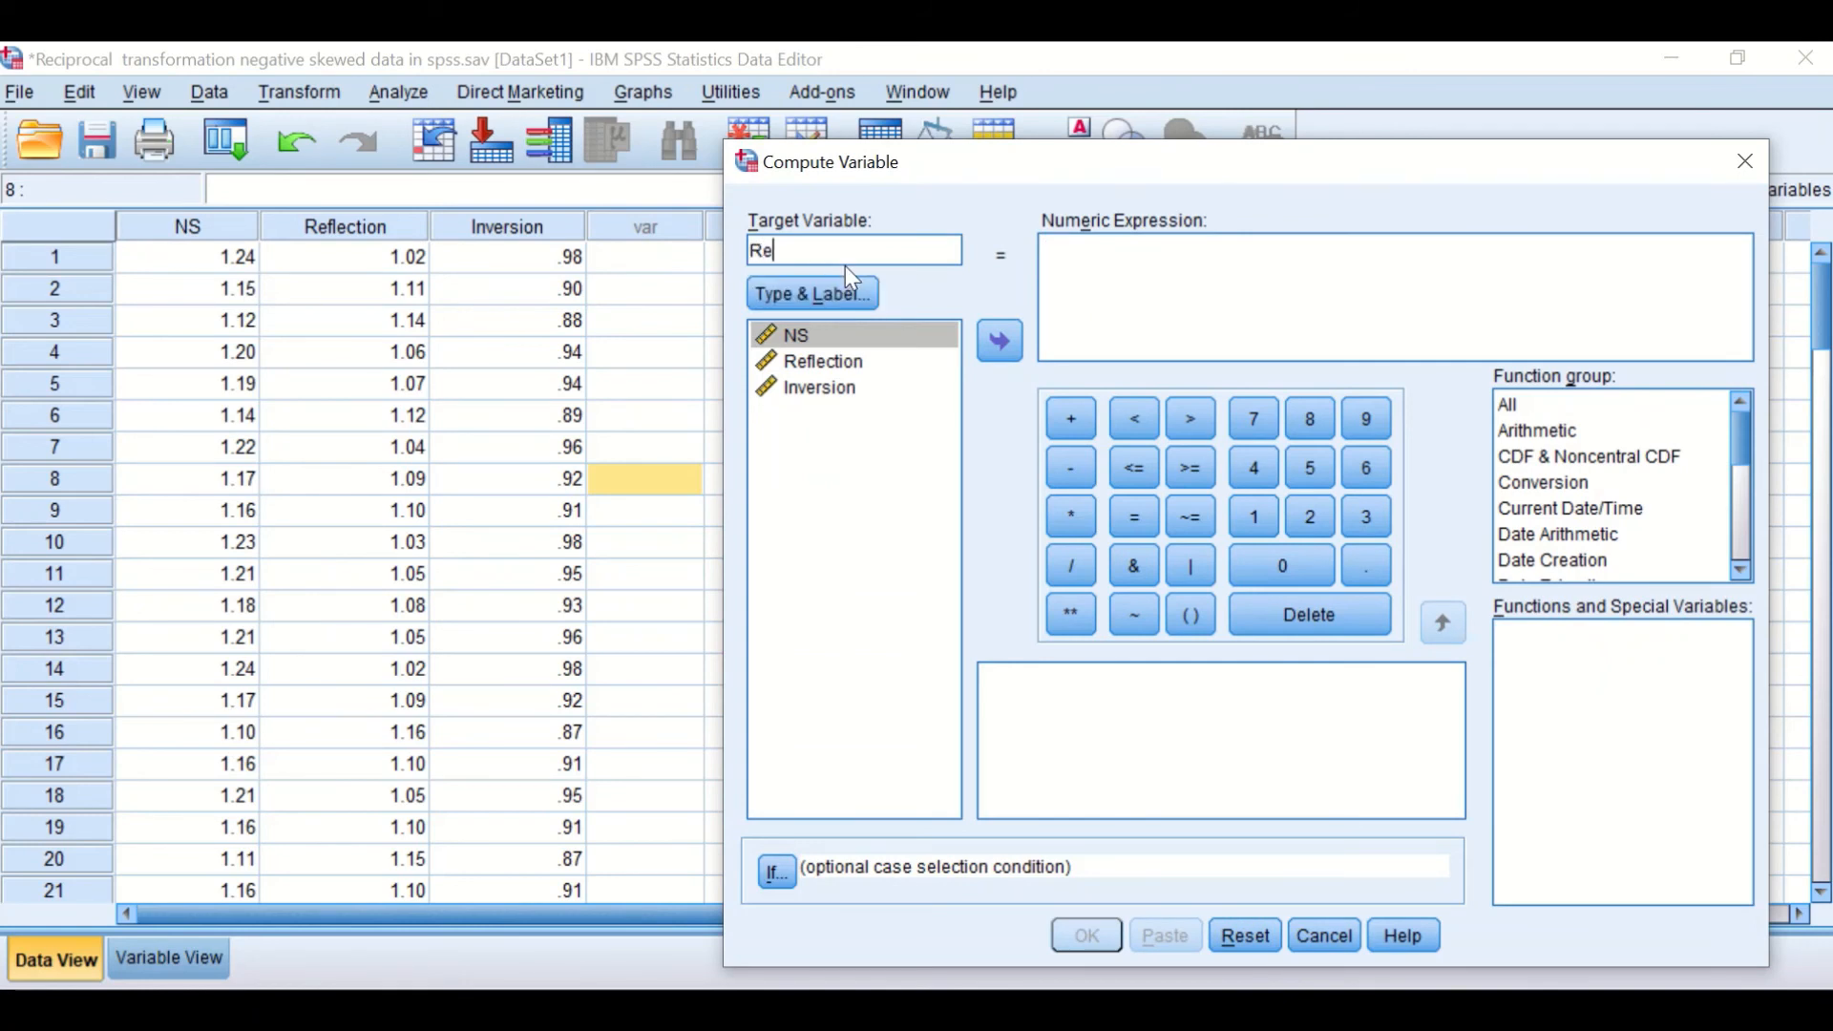
{"action": "type", "text": "ciprocaldirect"}
Compute Reciprocaldirect directly from NS with the numeric expression 1 / (1.26 + 1 - NS) and return to the data.
{"action": "left_click", "coordinate": [1065, 282]}
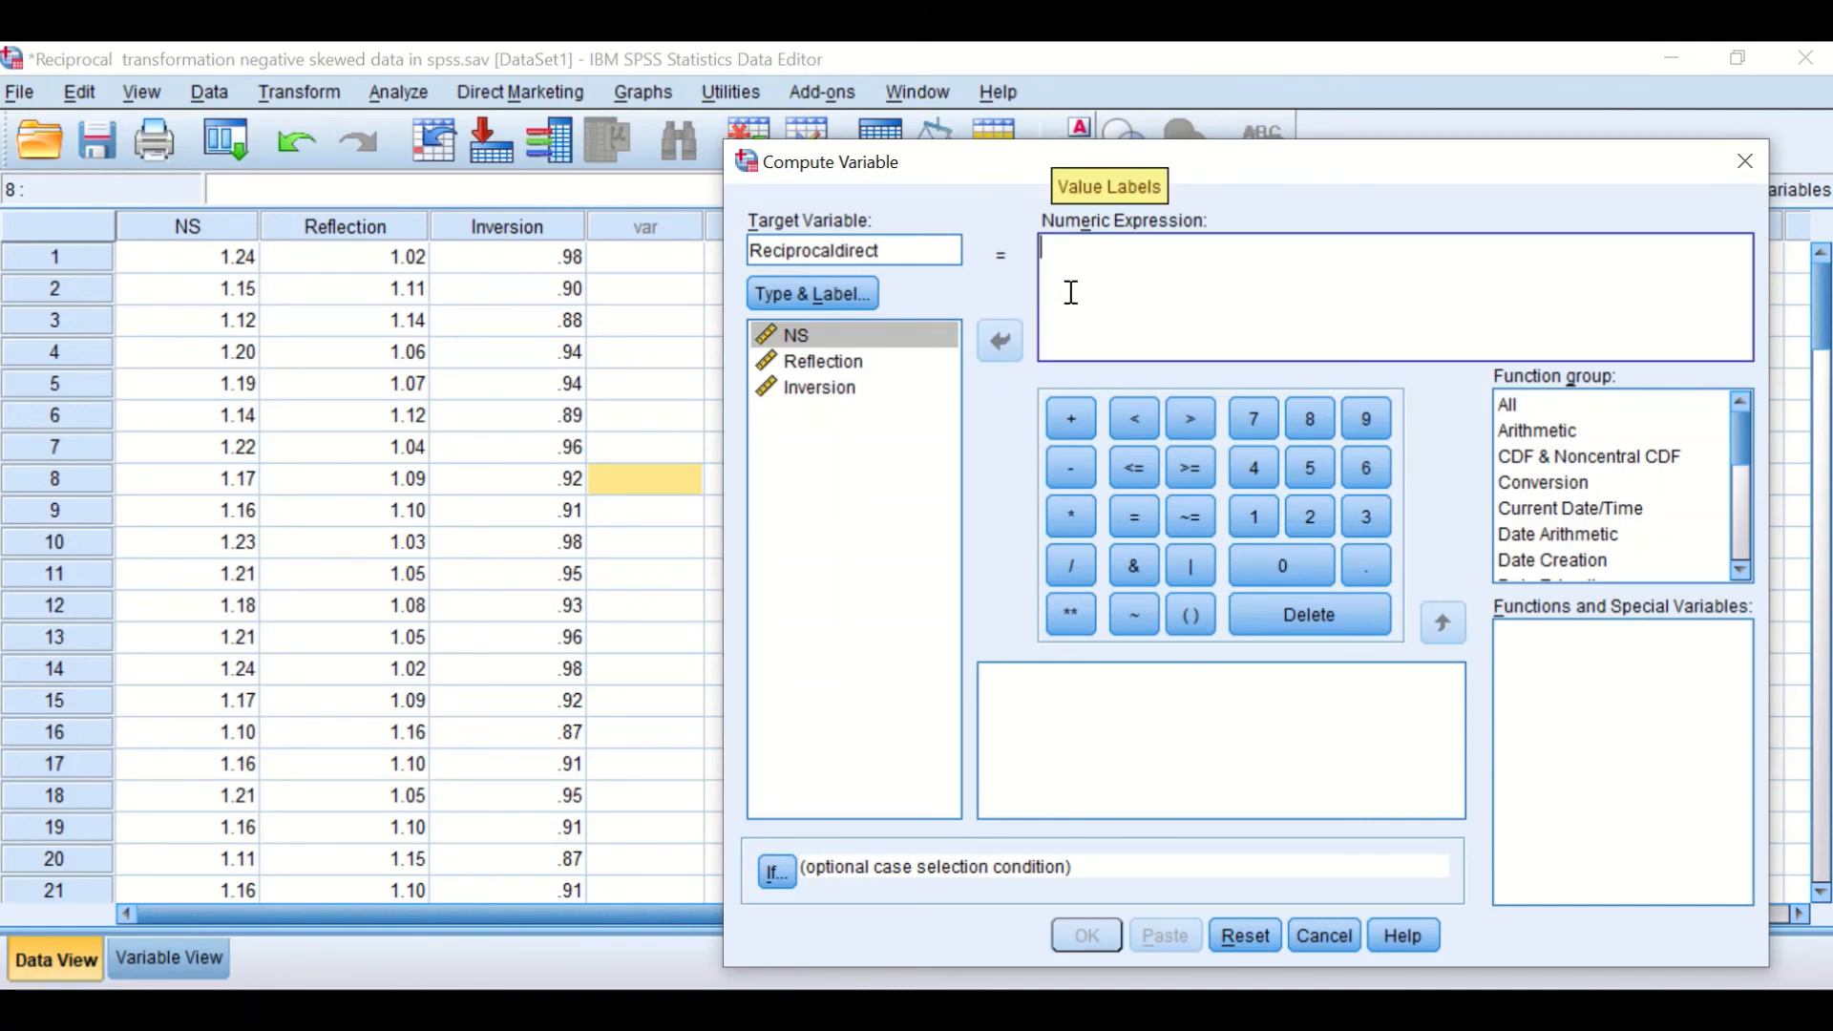
{"action": "left_click", "coordinate": [1254, 521]}
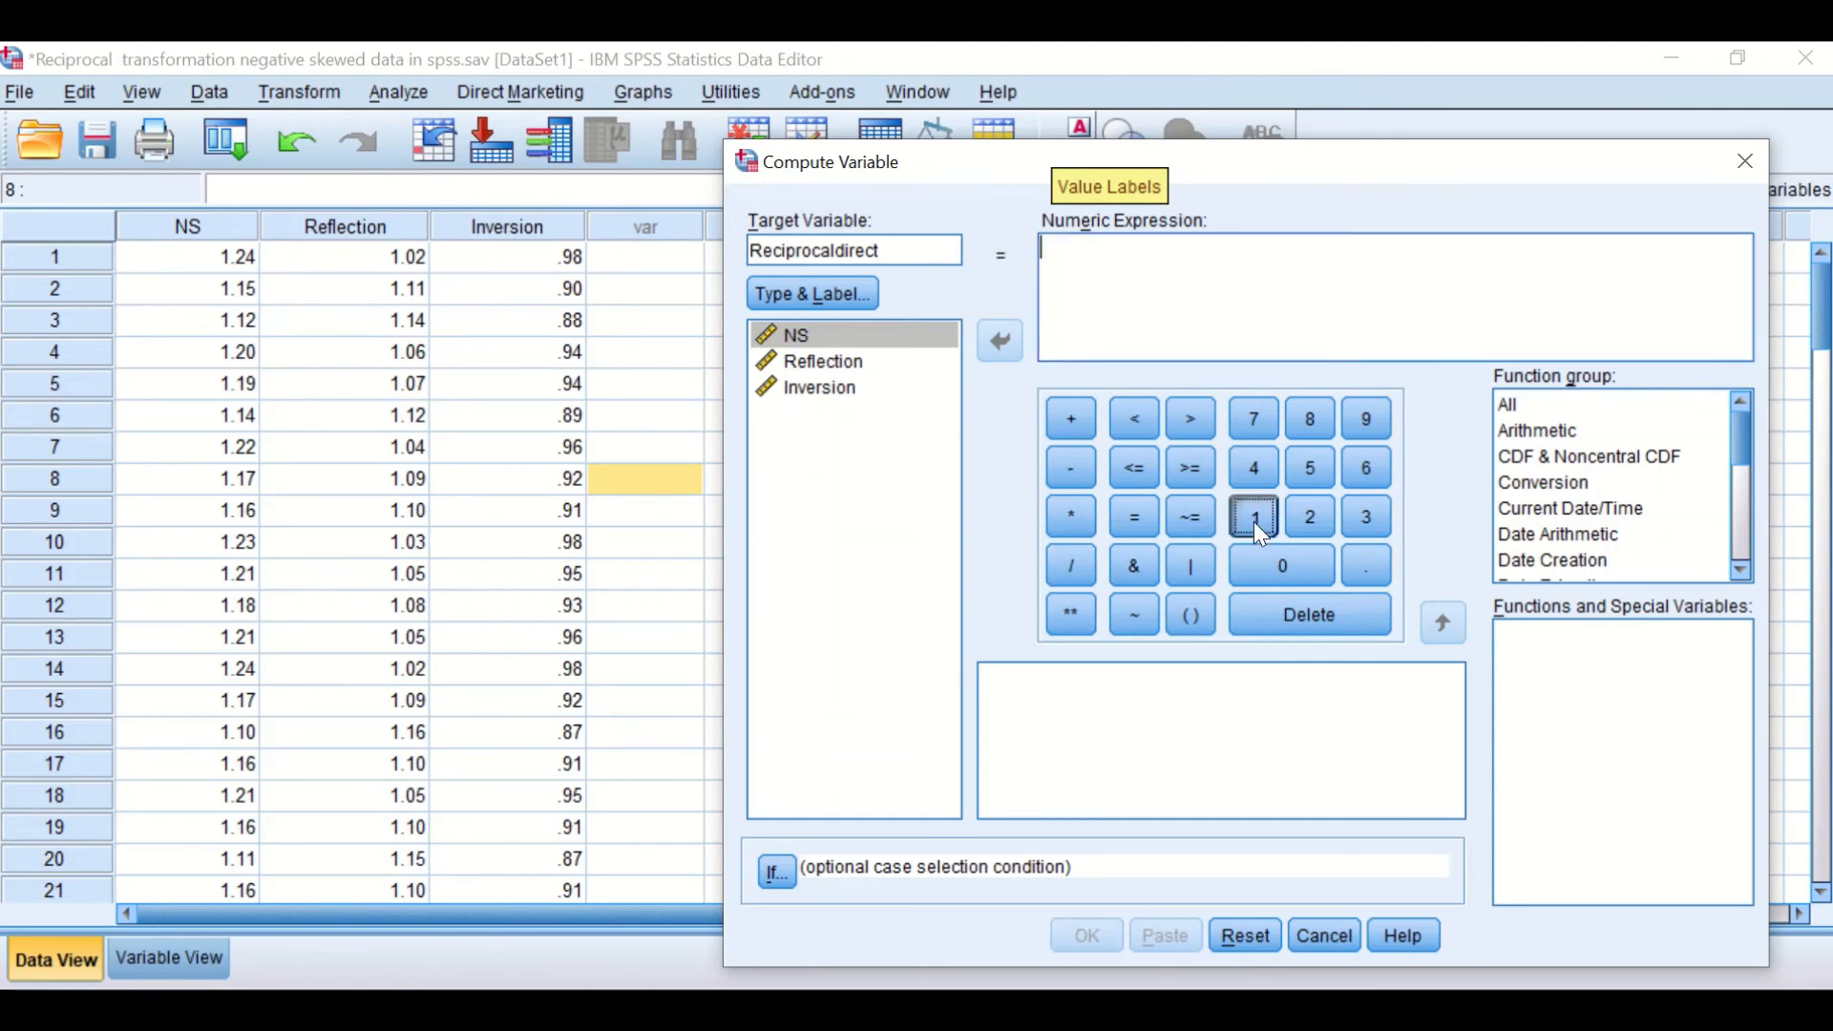
{"action": "left_click", "coordinate": [1070, 567]}
{"action": "left_click", "coordinate": [1189, 618]}
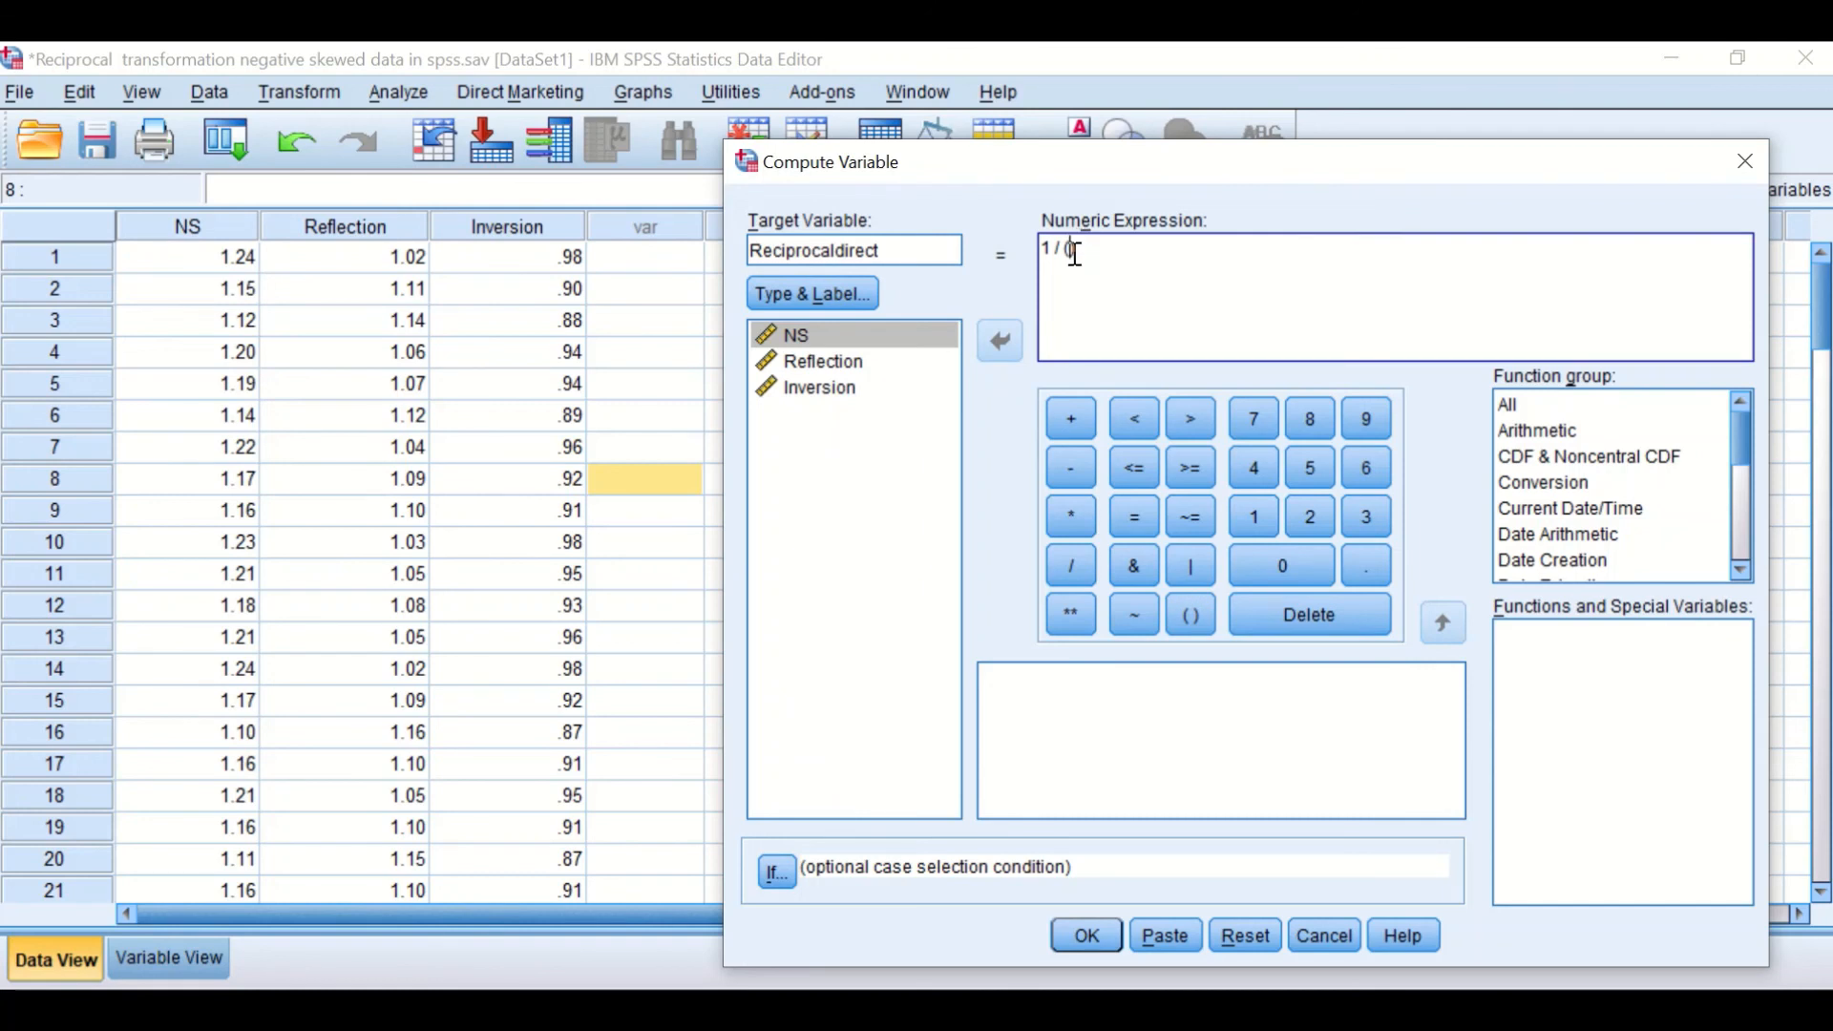
{"action": "type", "text": "1.1"}
{"action": "key", "text": "BackSpace"}
{"action": "key", "text": "BackSpace"}
{"action": "type", "text": "26"}
{"action": "left_click", "coordinate": [1073, 432]}
{"action": "left_click", "coordinate": [1243, 519]}
{"action": "left_click", "coordinate": [1067, 465]}
{"action": "left_click", "coordinate": [999, 348]}
{"action": "left_click", "coordinate": [1087, 936]}
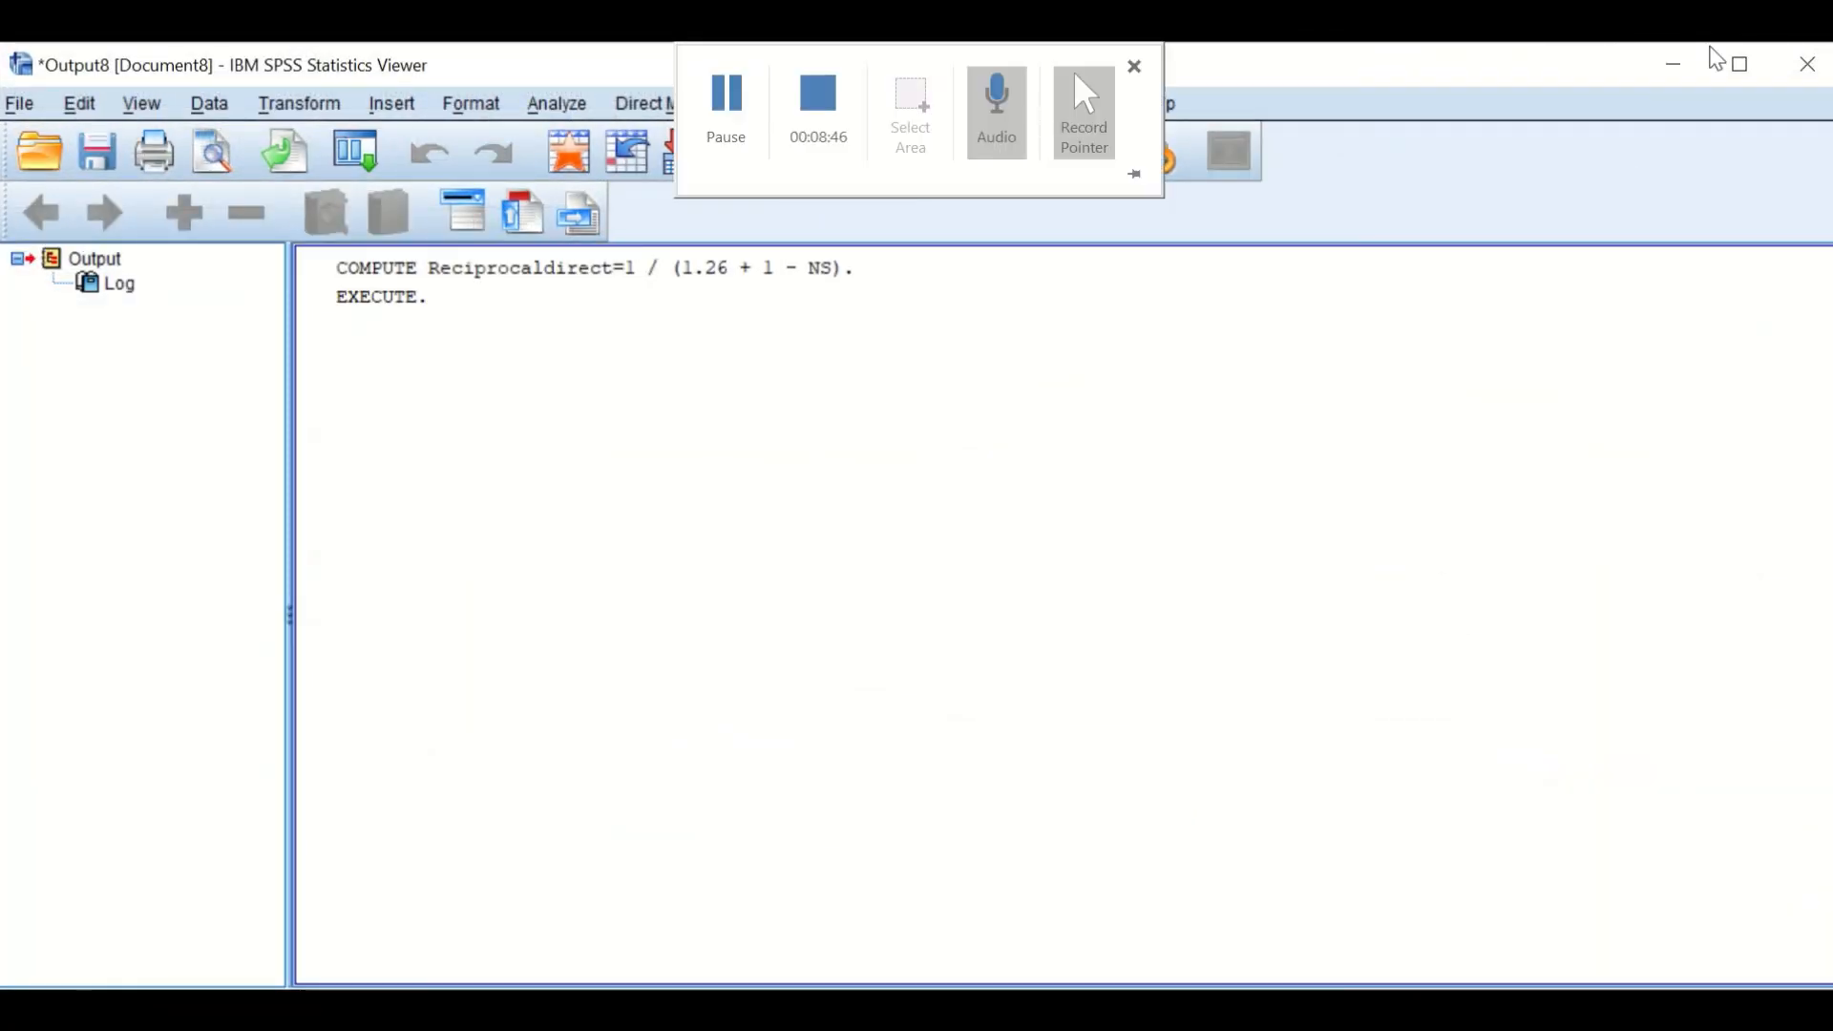
{"action": "left_click", "coordinate": [1673, 64]}
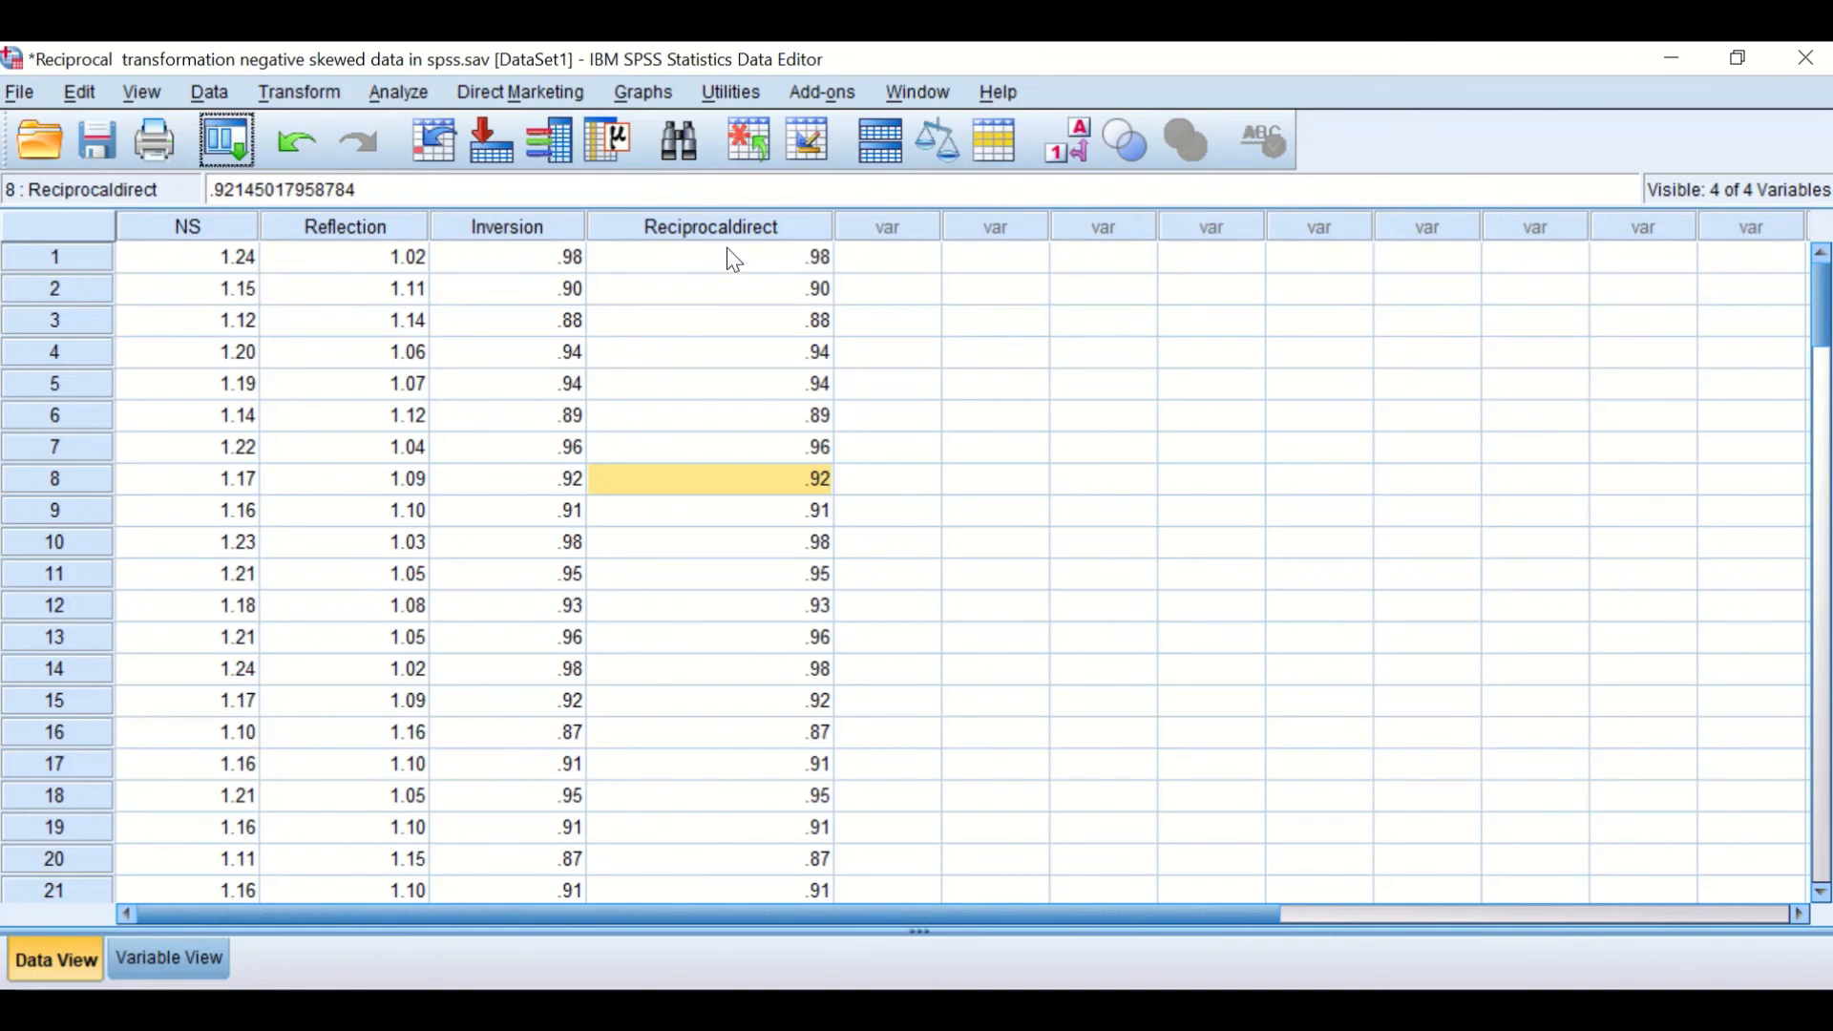